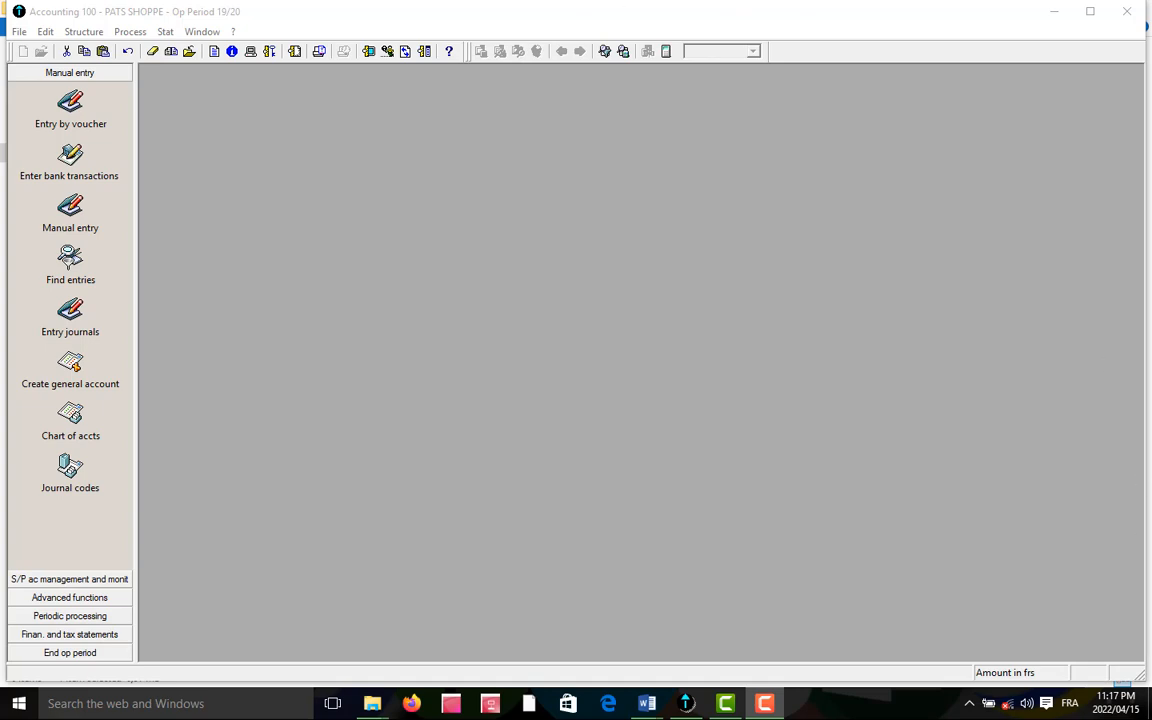
Open the list of journal codes, examine the existing journals, and close the list.
{"action": "left_click", "coordinate": [208, 106]}
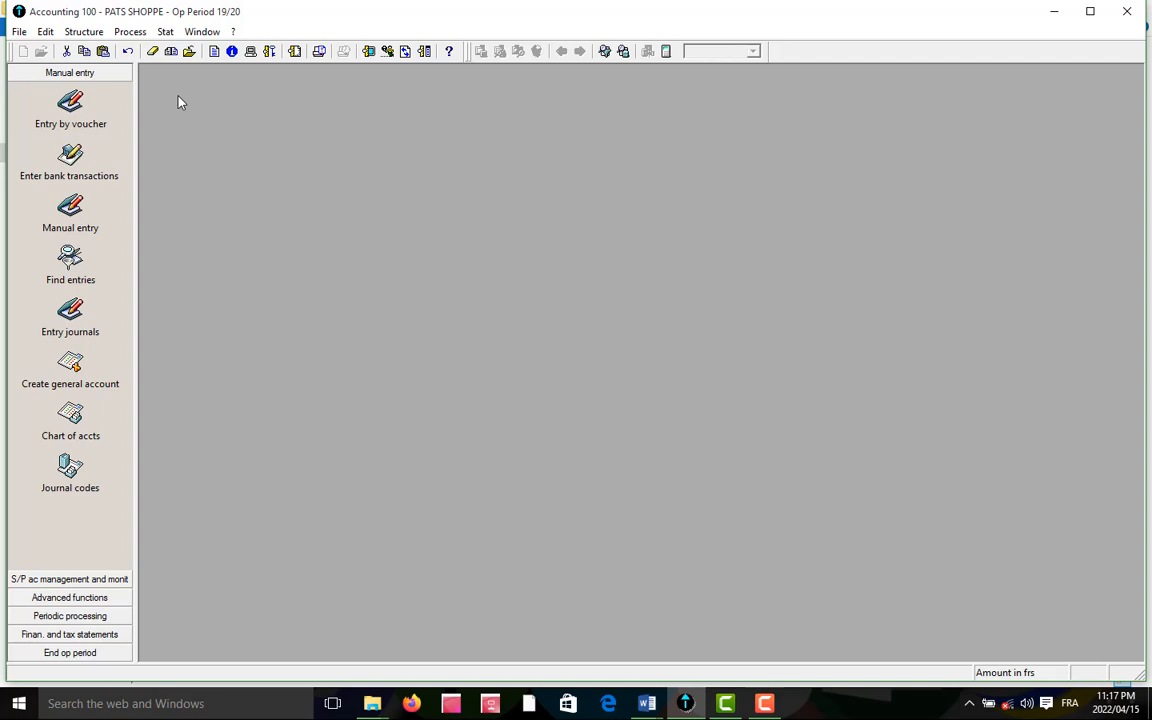
{"action": "left_click", "coordinate": [88, 32]}
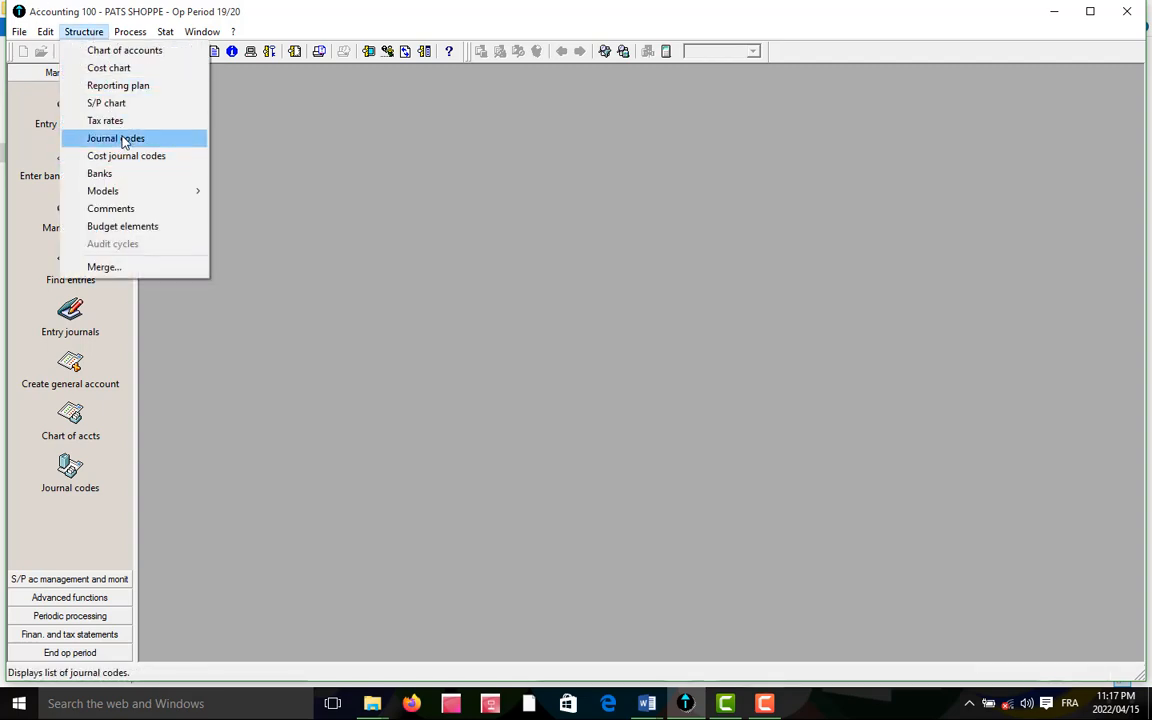
{"action": "left_click", "coordinate": [122, 139]}
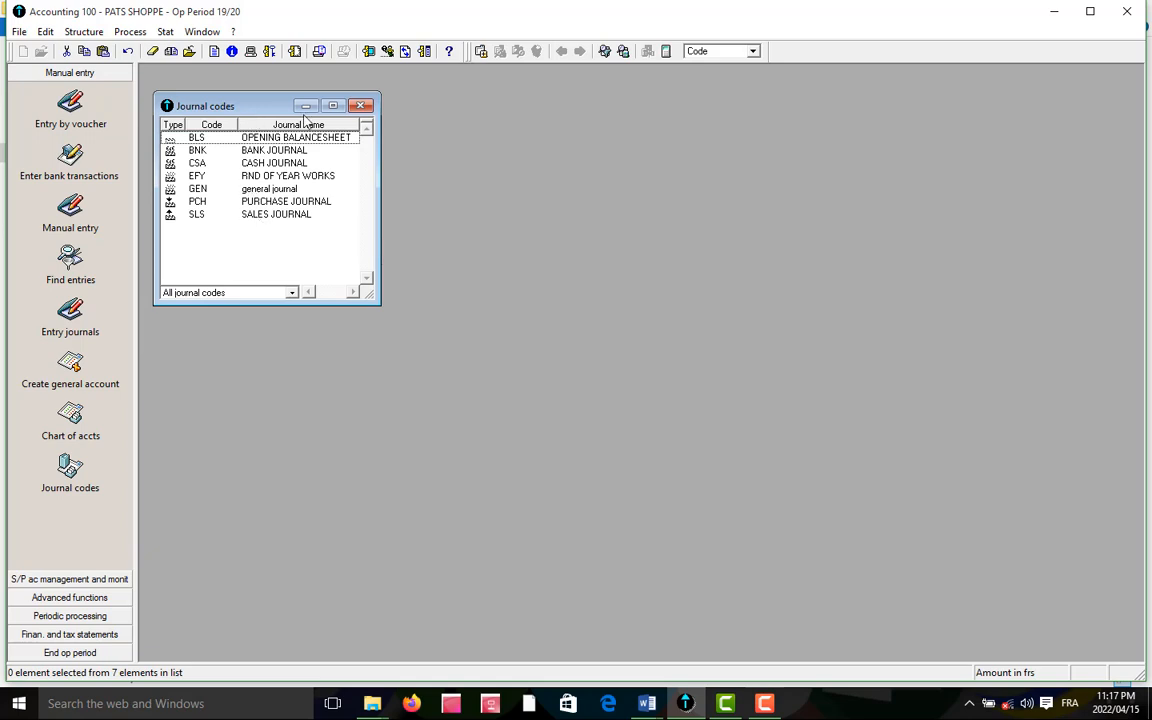
{"action": "left_click", "coordinate": [362, 107]}
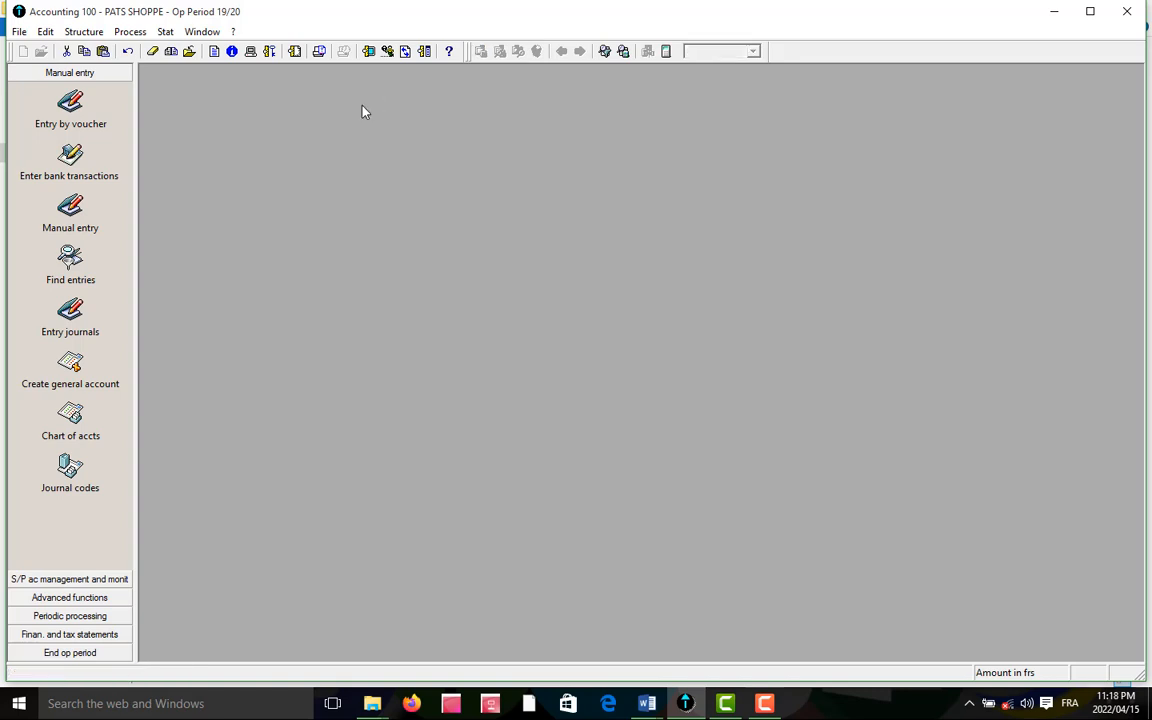
Examine the journal types offered when creating a new journal code, including Position, without creating a journal, and close the journal codes list.
{"action": "left_click", "coordinate": [84, 31]}
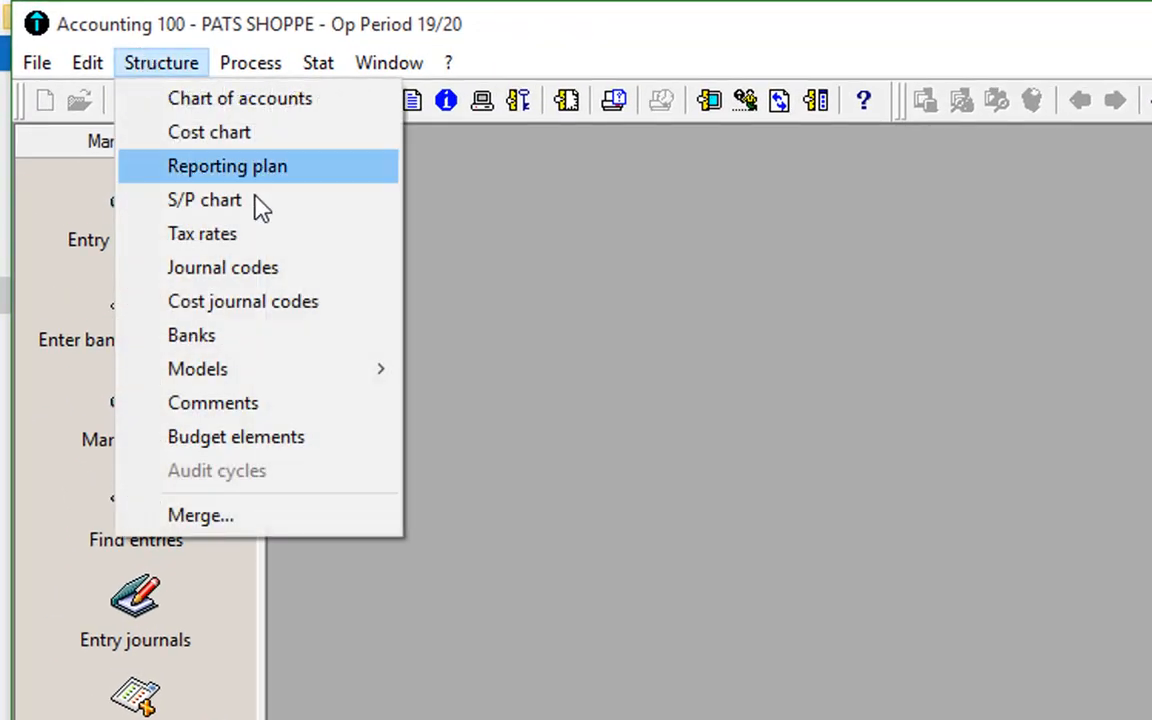
{"action": "left_click", "coordinate": [283, 280]}
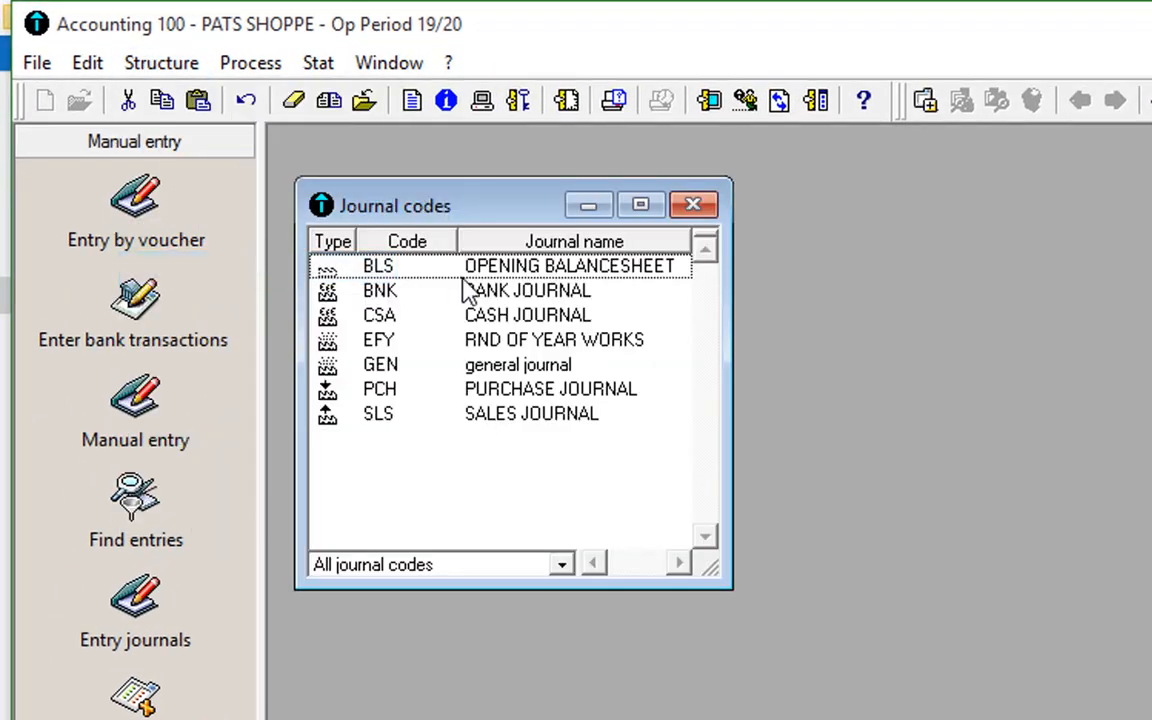
{"action": "right_click", "coordinate": [535, 478]}
{"action": "left_click", "coordinate": [663, 690]}
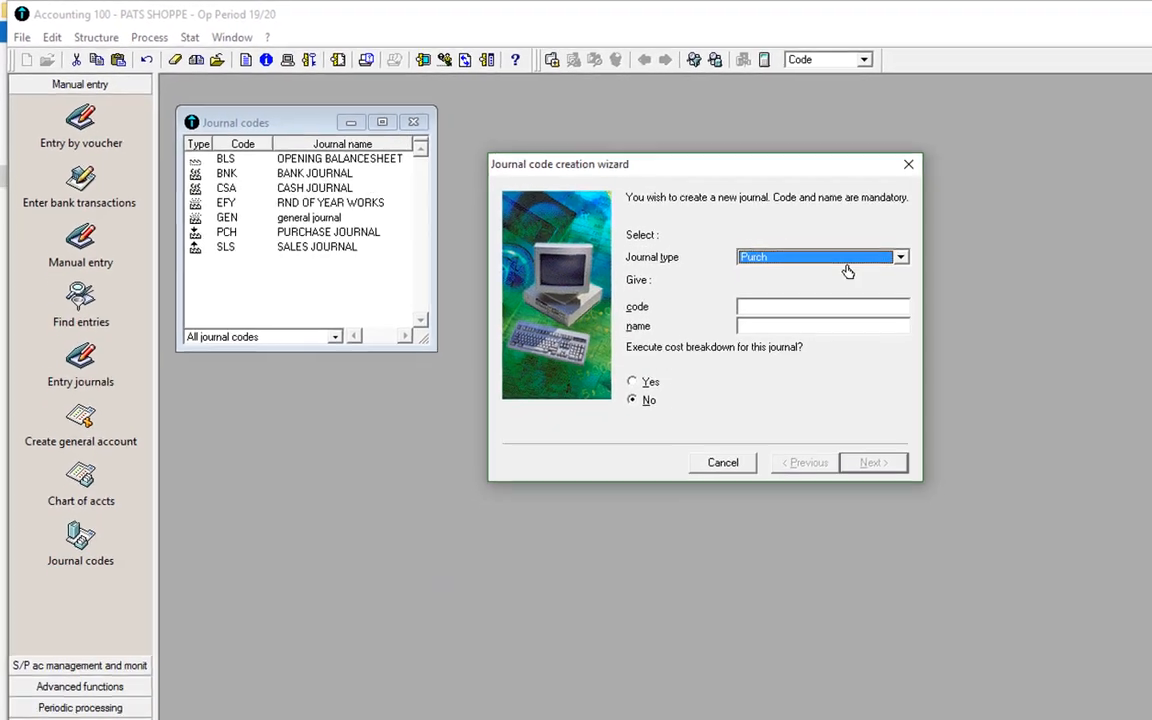
{"action": "left_click", "coordinate": [900, 257]}
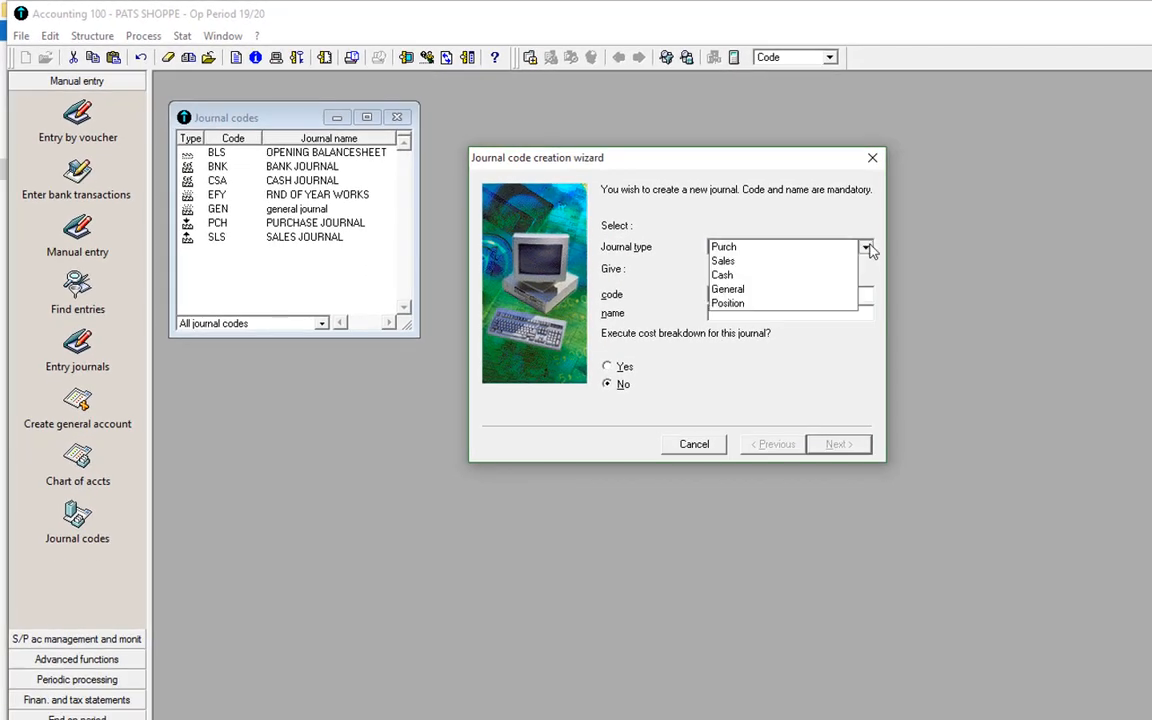
{"action": "left_click", "coordinate": [797, 303]}
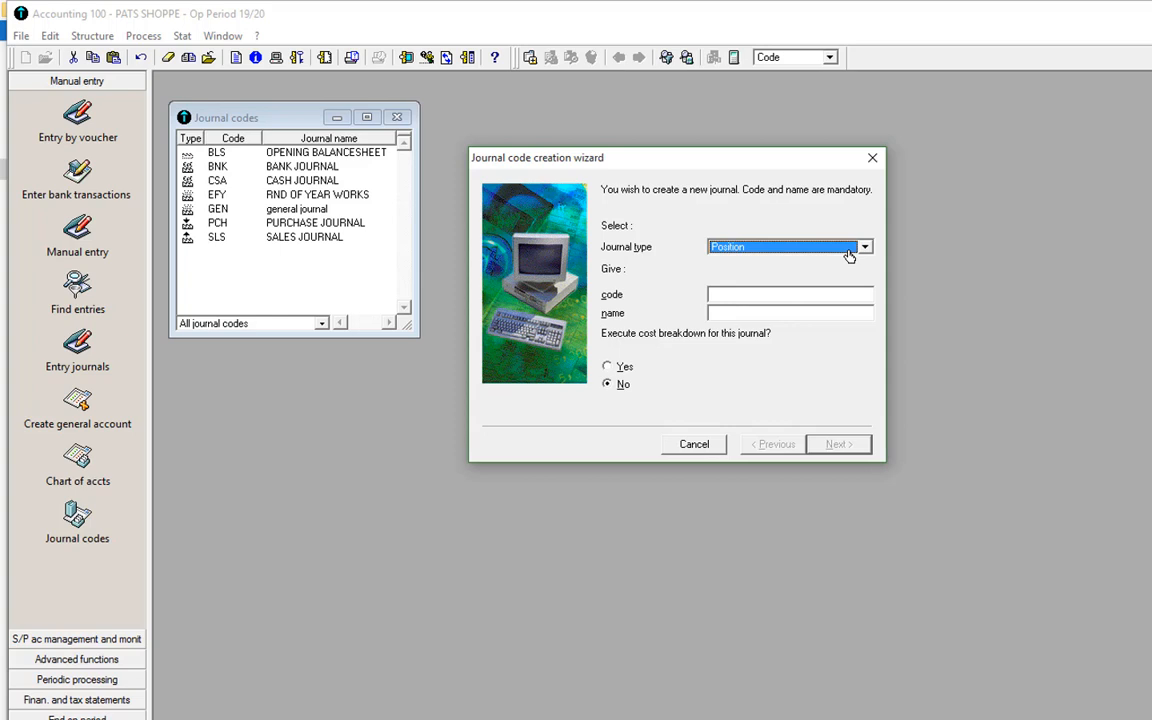
{"action": "left_click", "coordinate": [872, 158]}
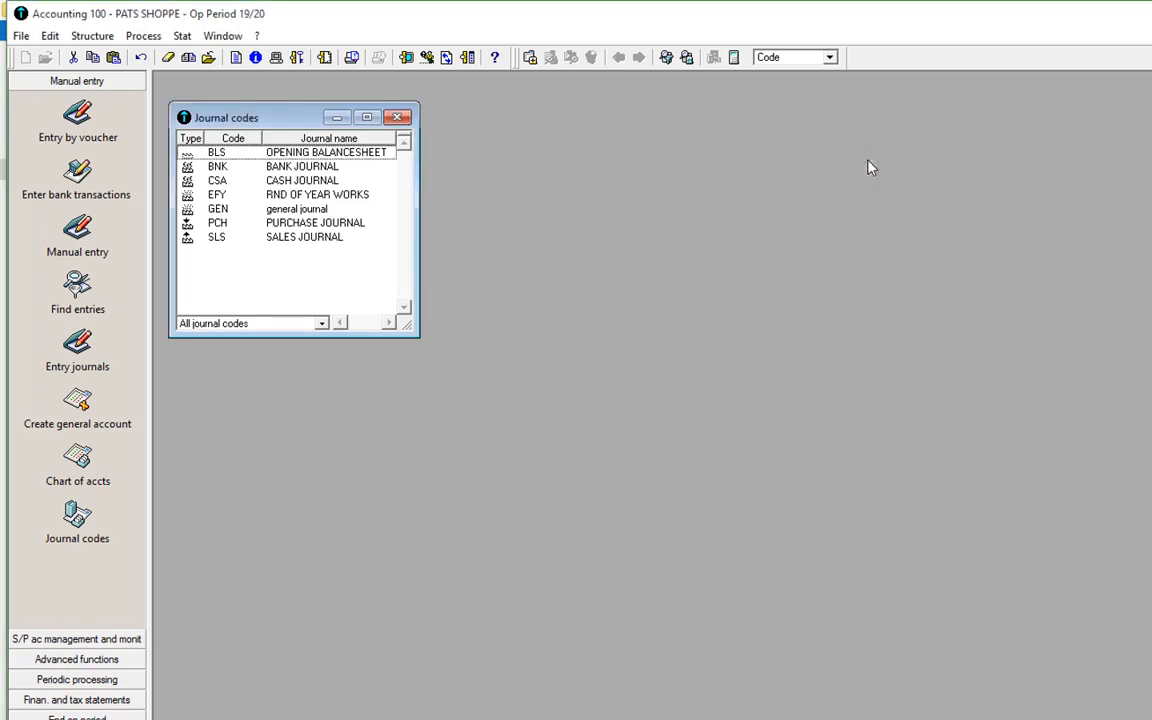
{"action": "left_click", "coordinate": [400, 123]}
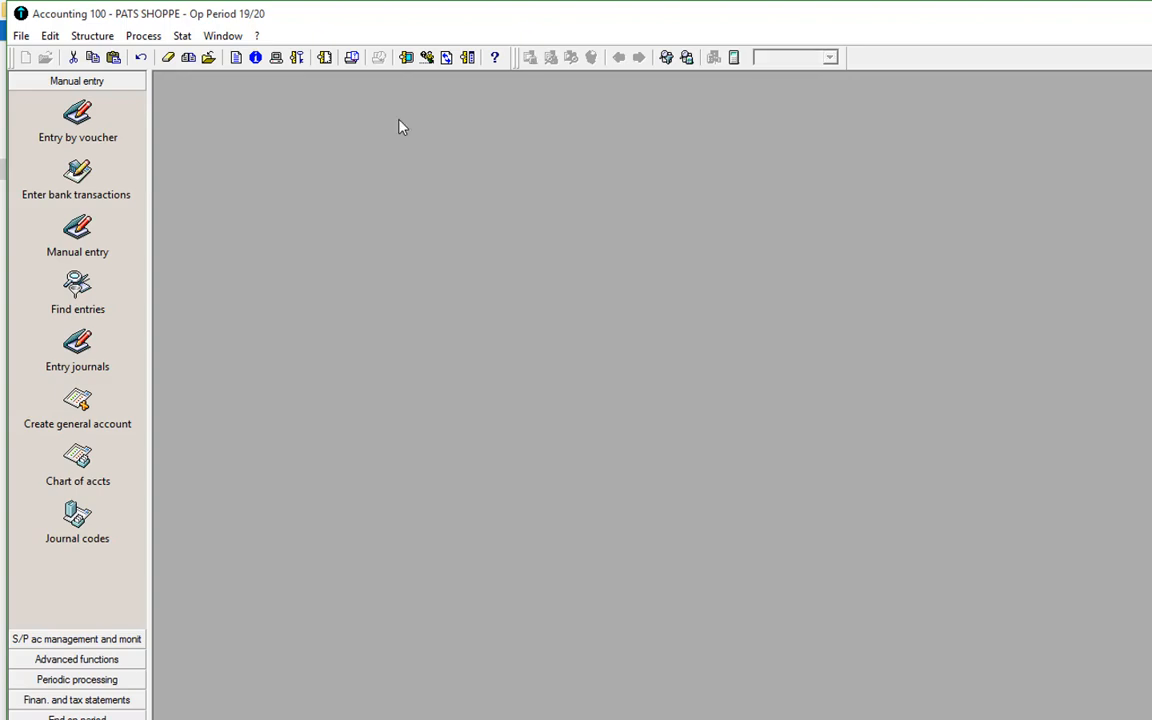
Open the list of entry journals and browse the journals by period from Jun19 onward.
{"action": "left_click", "coordinate": [143, 36]}
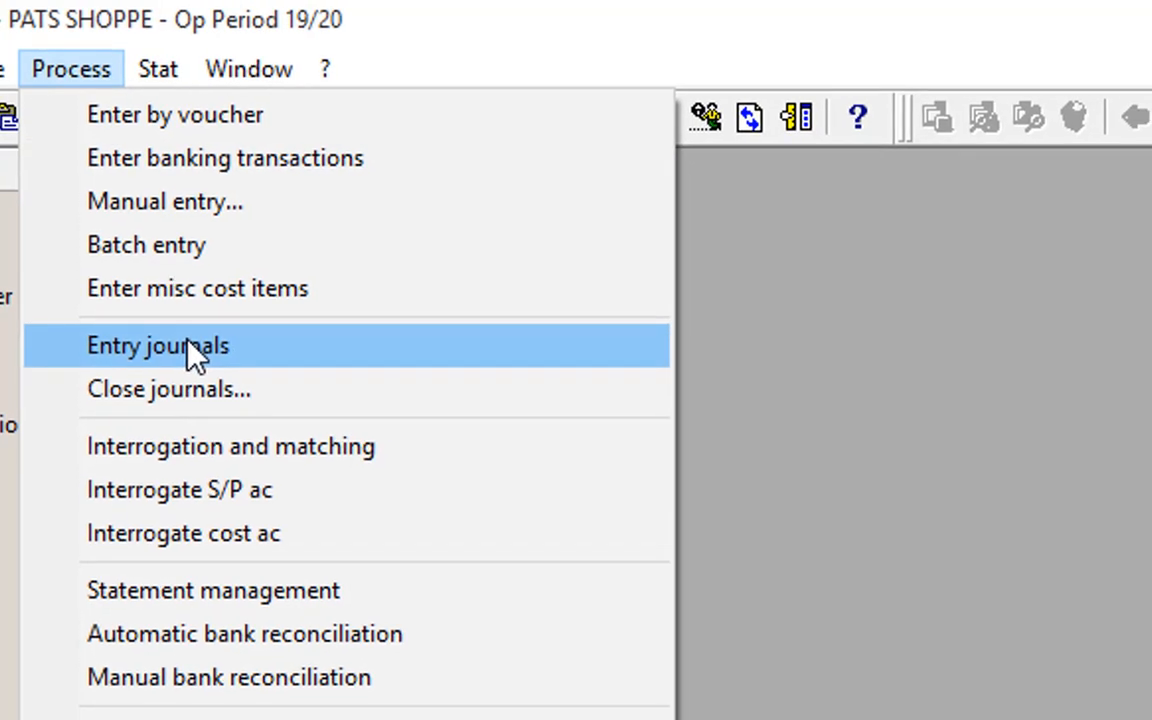
{"action": "left_click", "coordinate": [198, 360]}
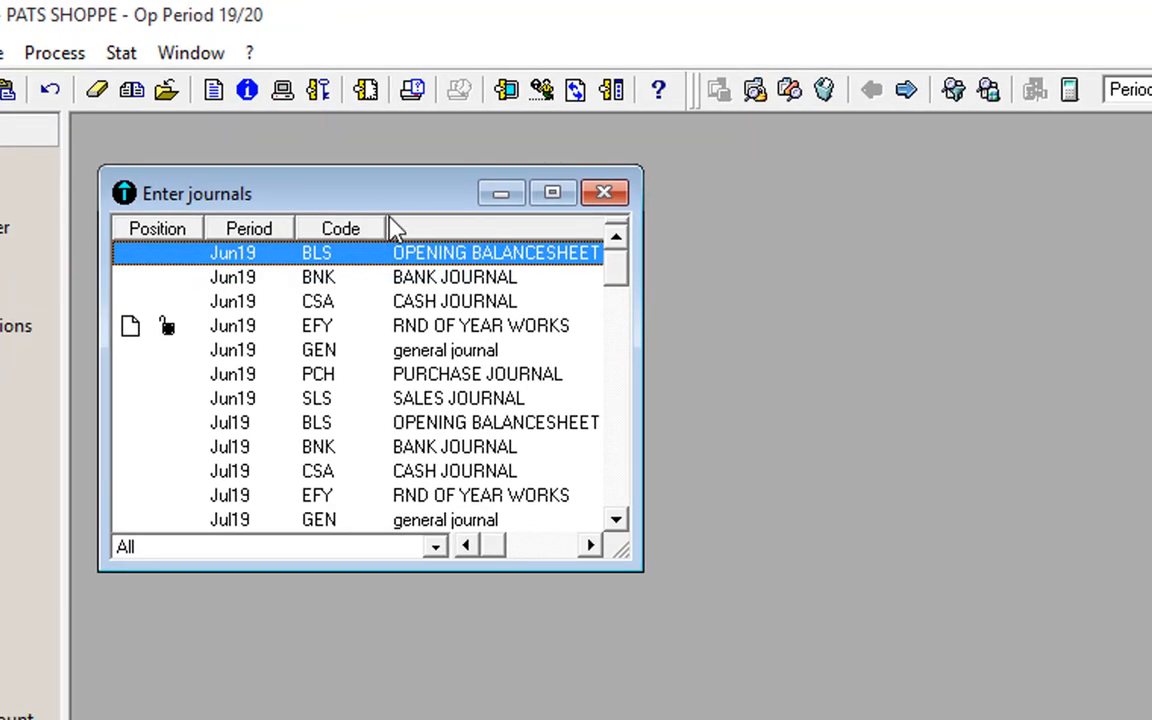
{"action": "scroll", "coordinate": [300, 380], "scroll_direction": "down", "scroll_amount": 6}
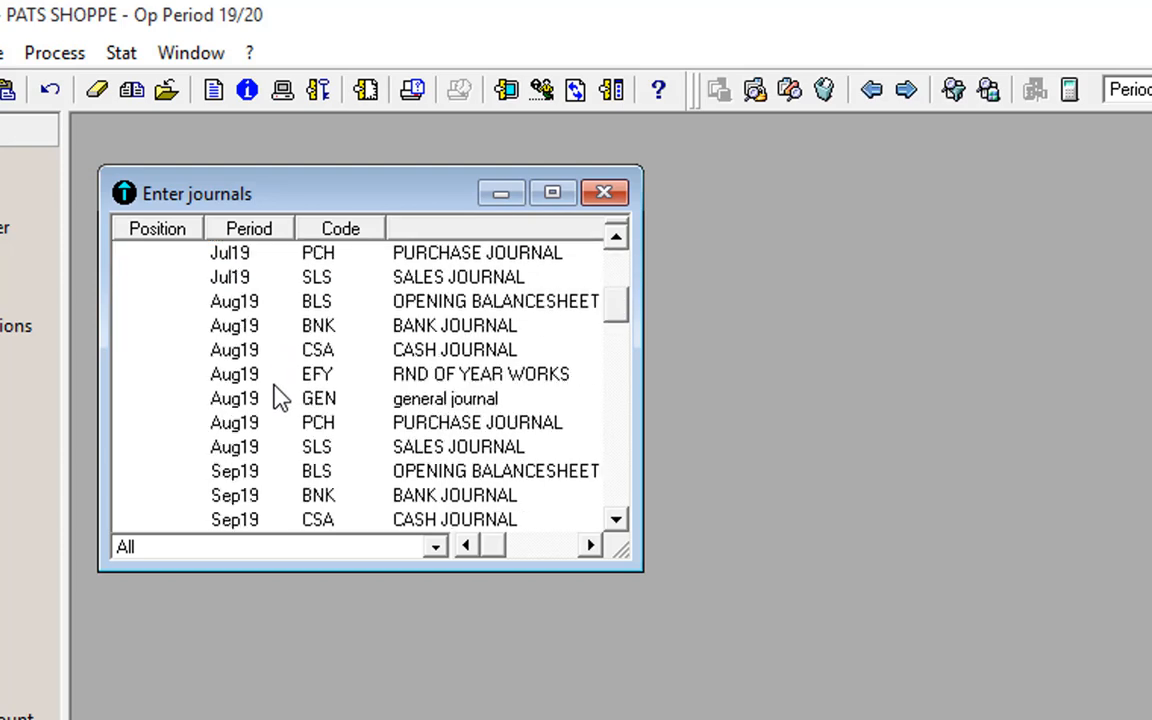
{"action": "scroll", "coordinate": [280, 398], "scroll_direction": "up", "scroll_amount": 5}
{"action": "scroll", "coordinate": [280, 398], "scroll_direction": "up", "scroll_amount": 1}
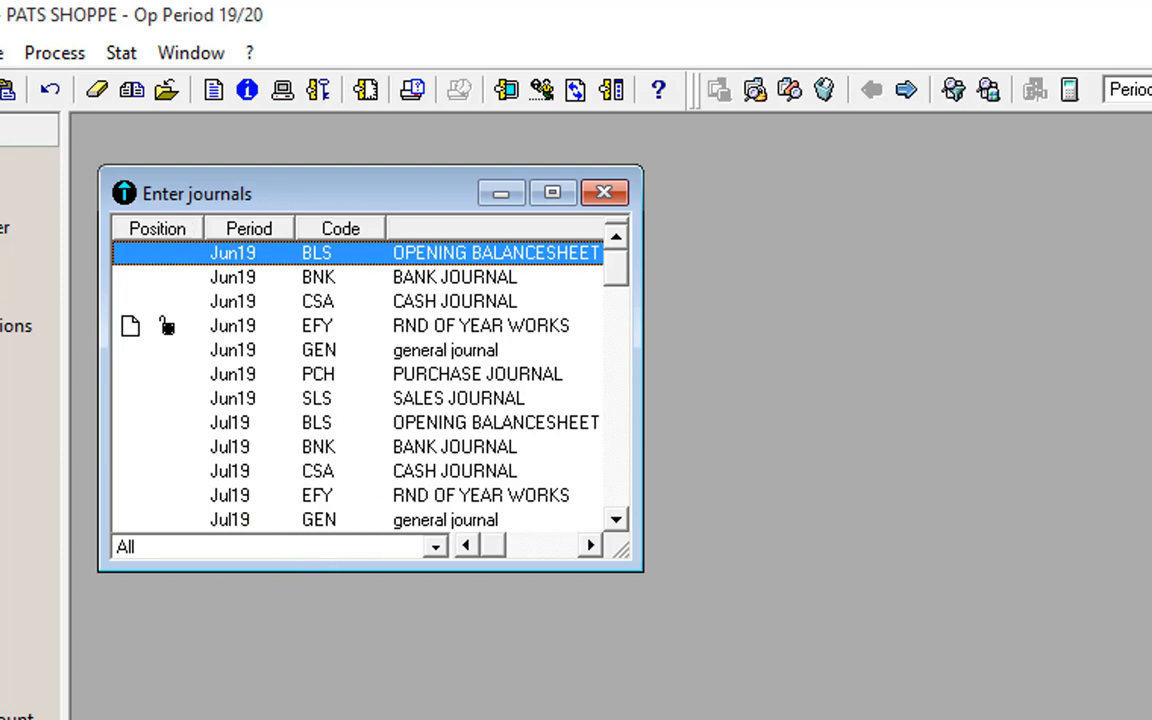
Enlarge the Enter journals window in width and height to show more journal rows.
{"action": "left_click", "coordinate": [1, 53]}
{"action": "left_click", "coordinate": [640, 557]}
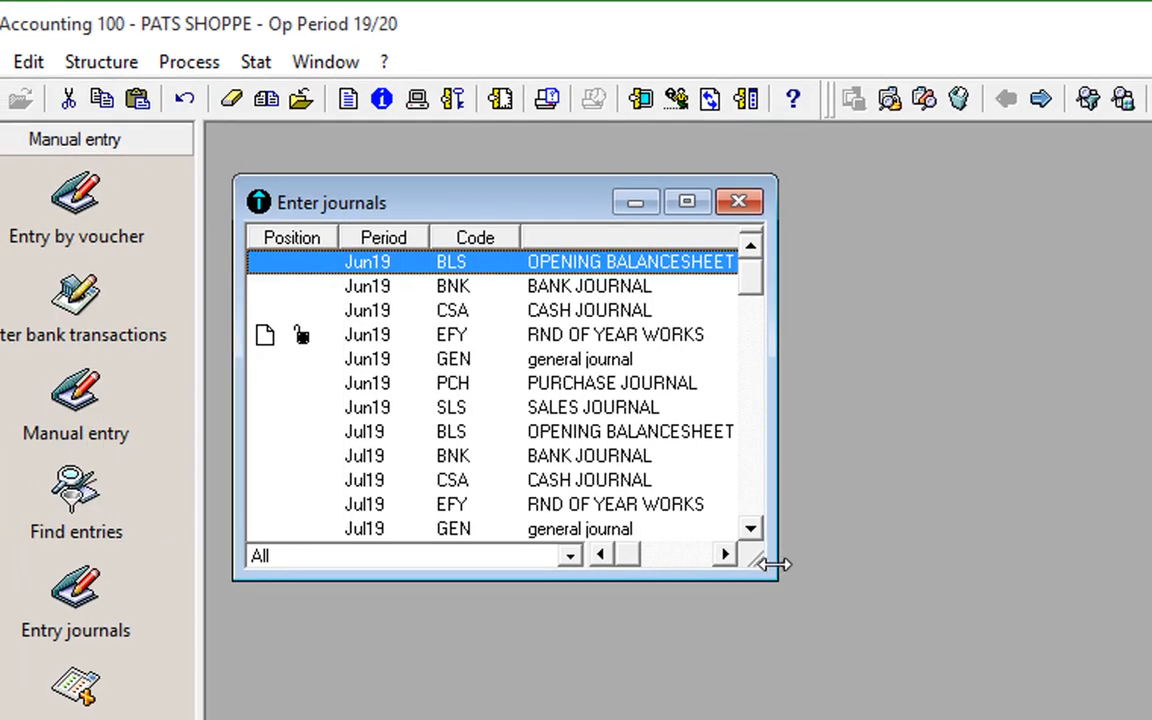
{"action": "left_click_drag", "start_coordinate": [775, 565], "coordinate": [985, 679]}
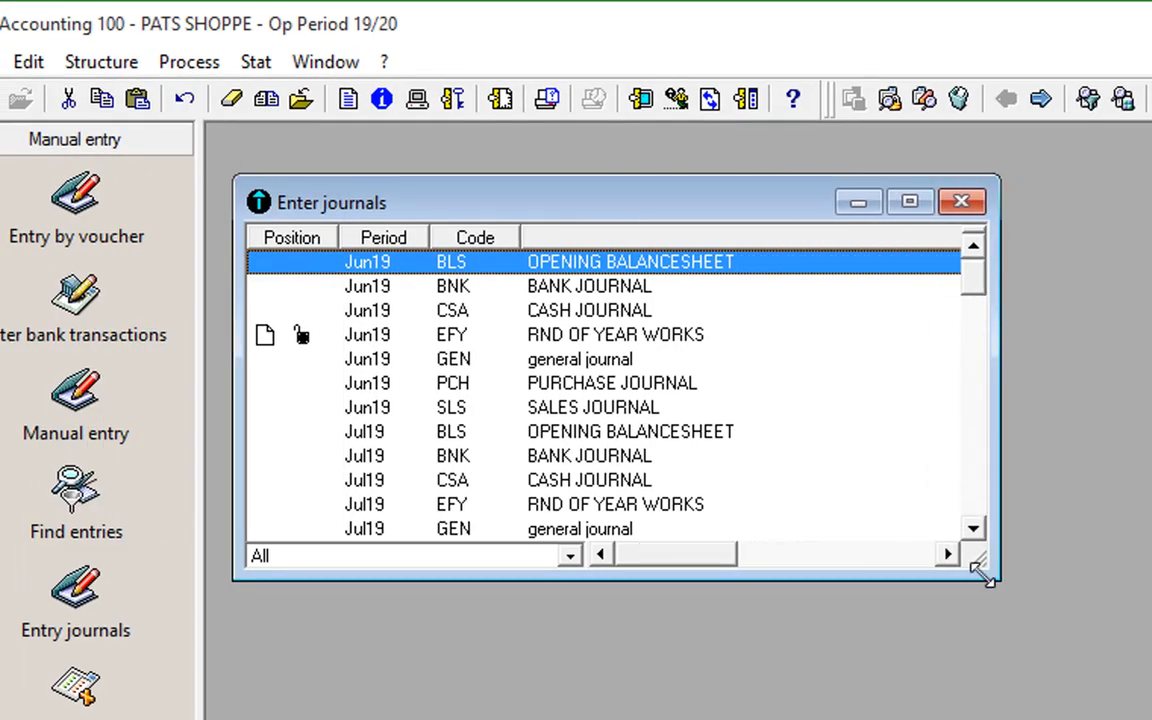
{"action": "left_click_drag", "start_coordinate": [980, 572], "coordinate": [1151, 719]}
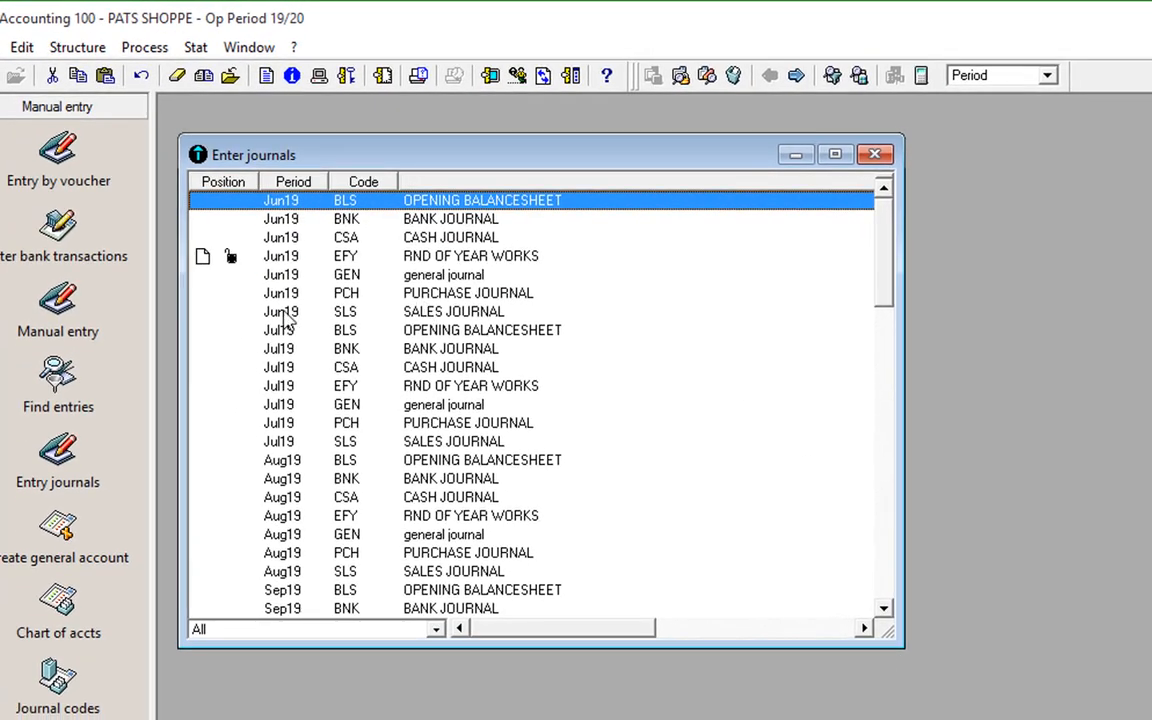
Examine the monthly entry journals, going through the Jun19 bank, cash, end-of-year, general and purchase journals.
{"action": "scroll", "coordinate": [321, 301], "scroll_direction": "down", "scroll_amount": 2}
{"action": "scroll", "coordinate": [320, 305], "scroll_direction": "up", "scroll_amount": 2}
{"action": "left_click", "coordinate": [438, 220]}
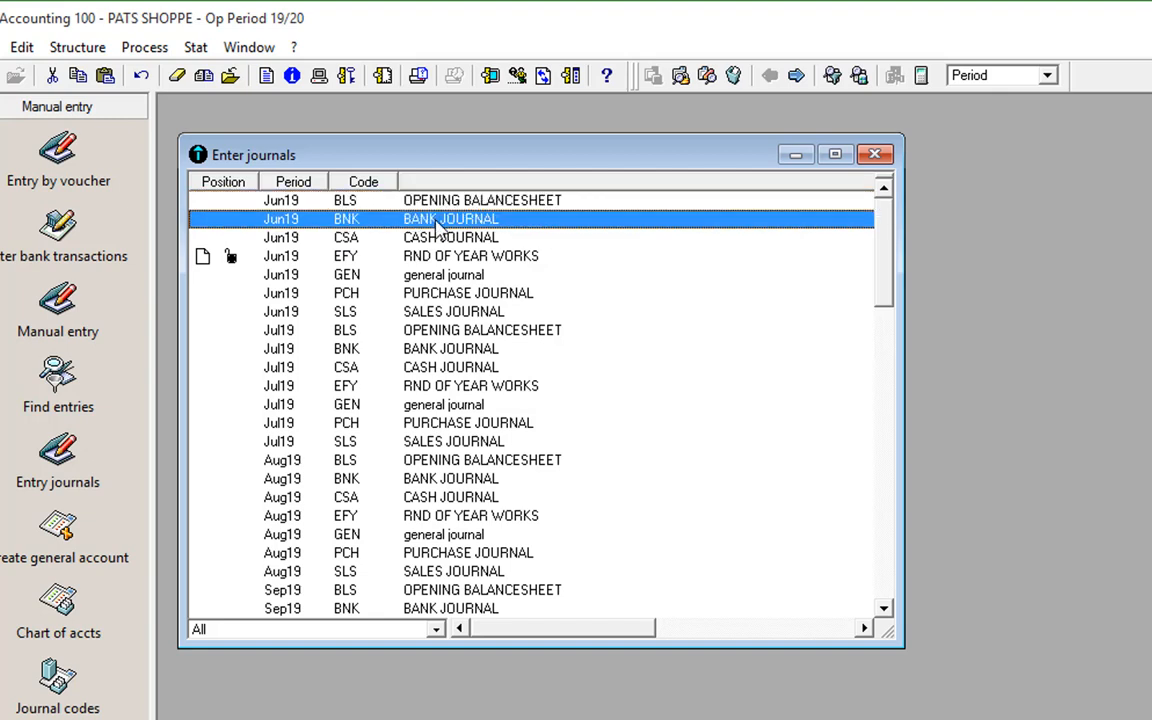
{"action": "key", "text": "Down"}
{"action": "key", "text": "Down"}
{"action": "key", "text": "Down"}
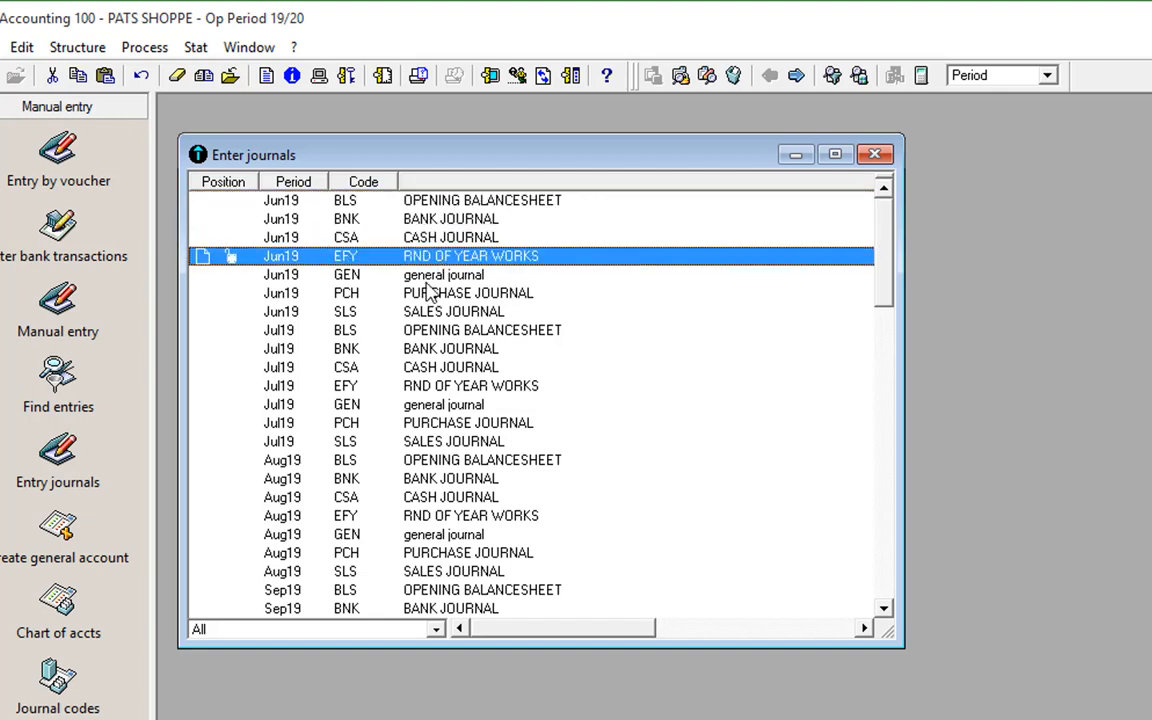
{"action": "left_click", "coordinate": [425, 297]}
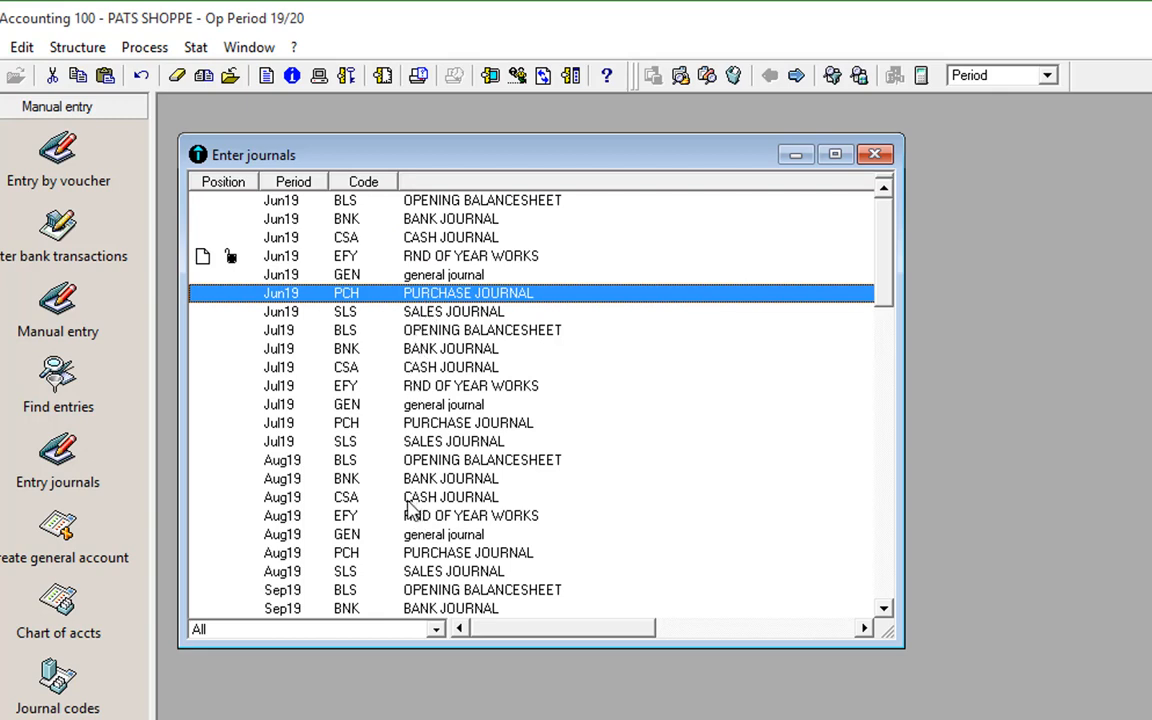
{"action": "scroll", "coordinate": [410, 508], "scroll_direction": "down", "scroll_amount": 3}
{"action": "scroll", "coordinate": [410, 508], "scroll_direction": "up", "scroll_amount": 3}
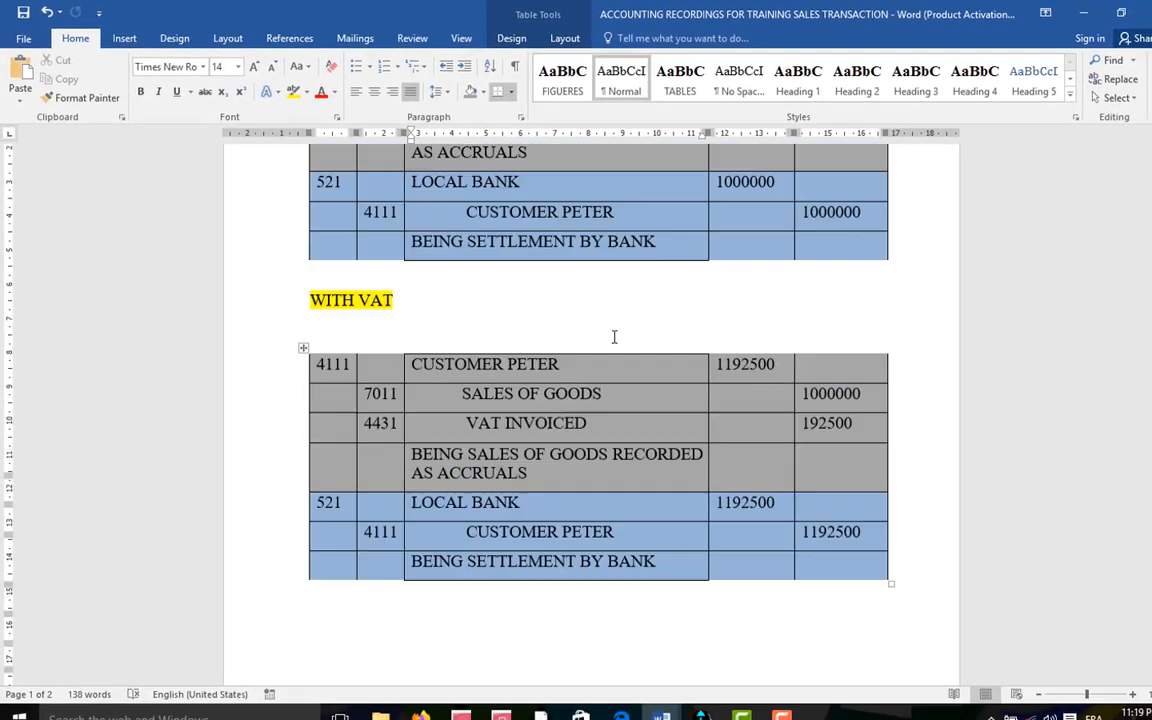
In the Word document on sales transactions, examine the accrual entry for the sale of goods without VAT.
{"action": "scroll", "coordinate": [614, 336], "scroll_direction": "up", "scroll_amount": 5}
{"action": "scroll", "coordinate": [614, 336], "scroll_direction": "down", "scroll_amount": 3}
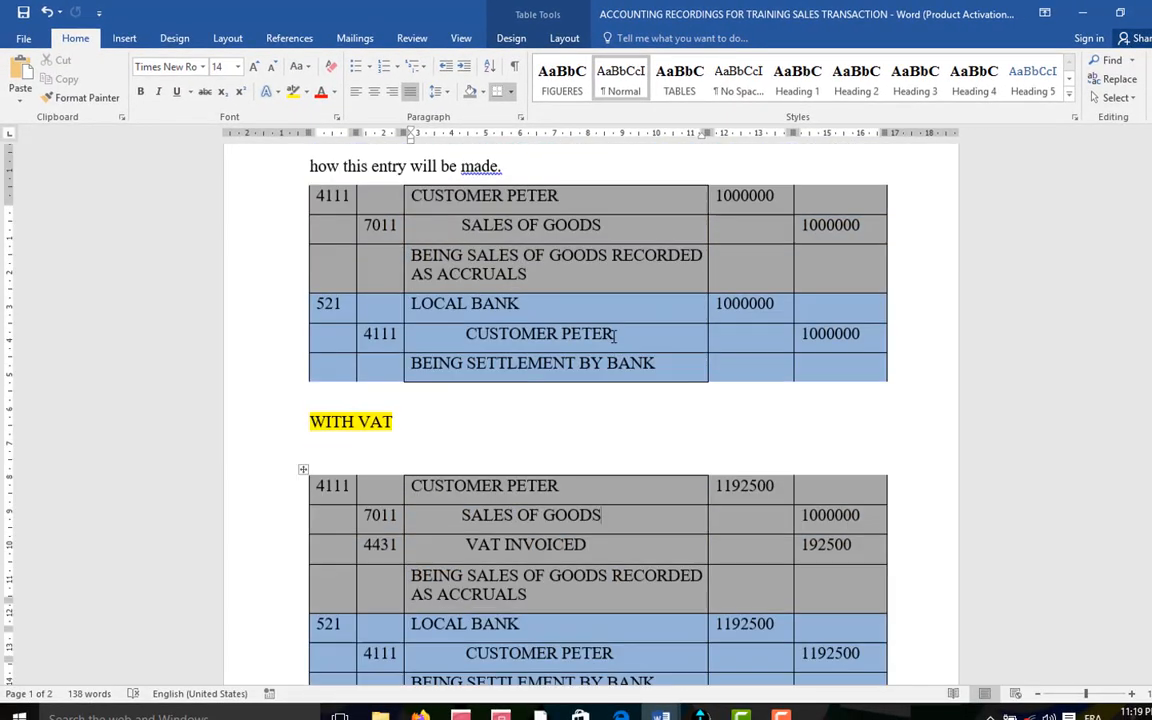
{"action": "scroll", "coordinate": [614, 336], "scroll_direction": "up", "scroll_amount": 3}
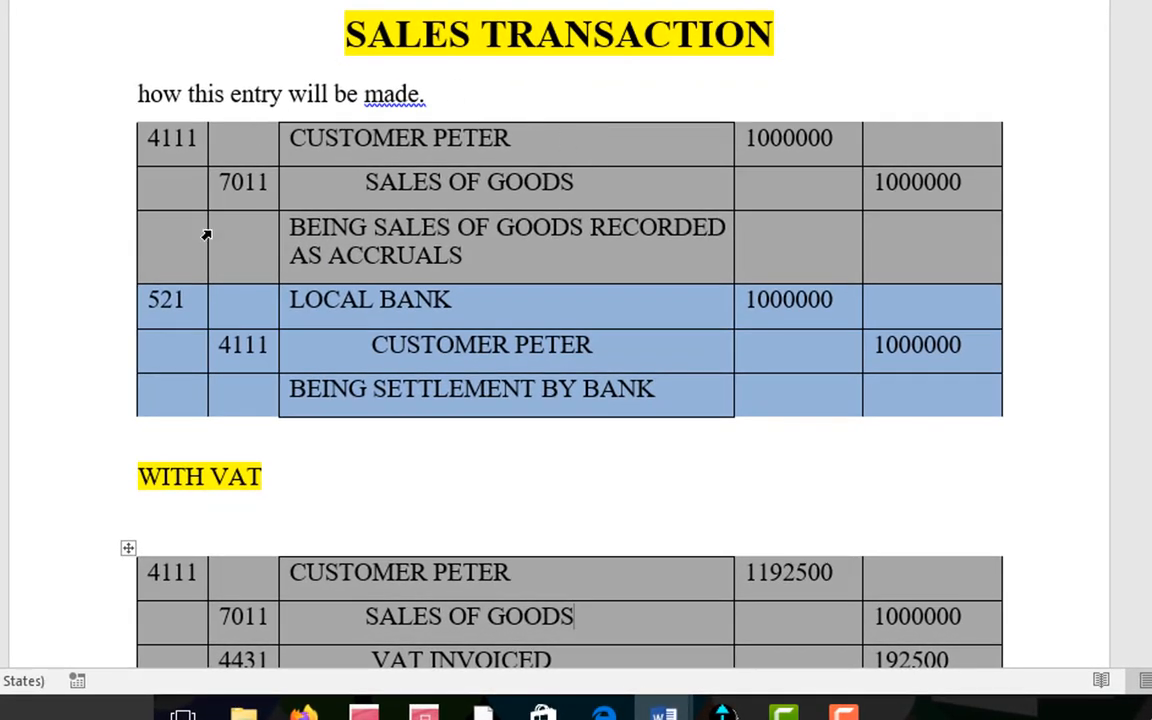
{"action": "left_click", "coordinate": [158, 140]}
{"action": "left_click_drag", "start_coordinate": [283, 148], "coordinate": [908, 239]}
{"action": "left_click", "coordinate": [386, 185]}
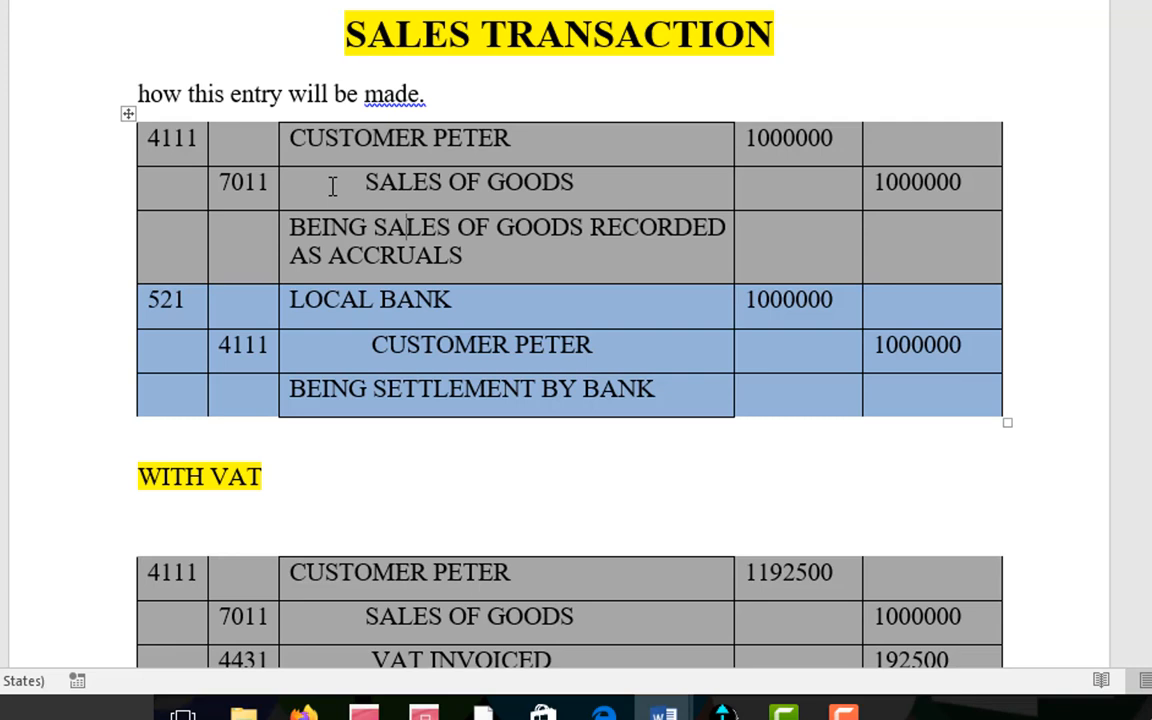
{"action": "left_click", "coordinate": [158, 137]}
{"action": "left_click_drag", "start_coordinate": [358, 192], "coordinate": [1021, 234]}
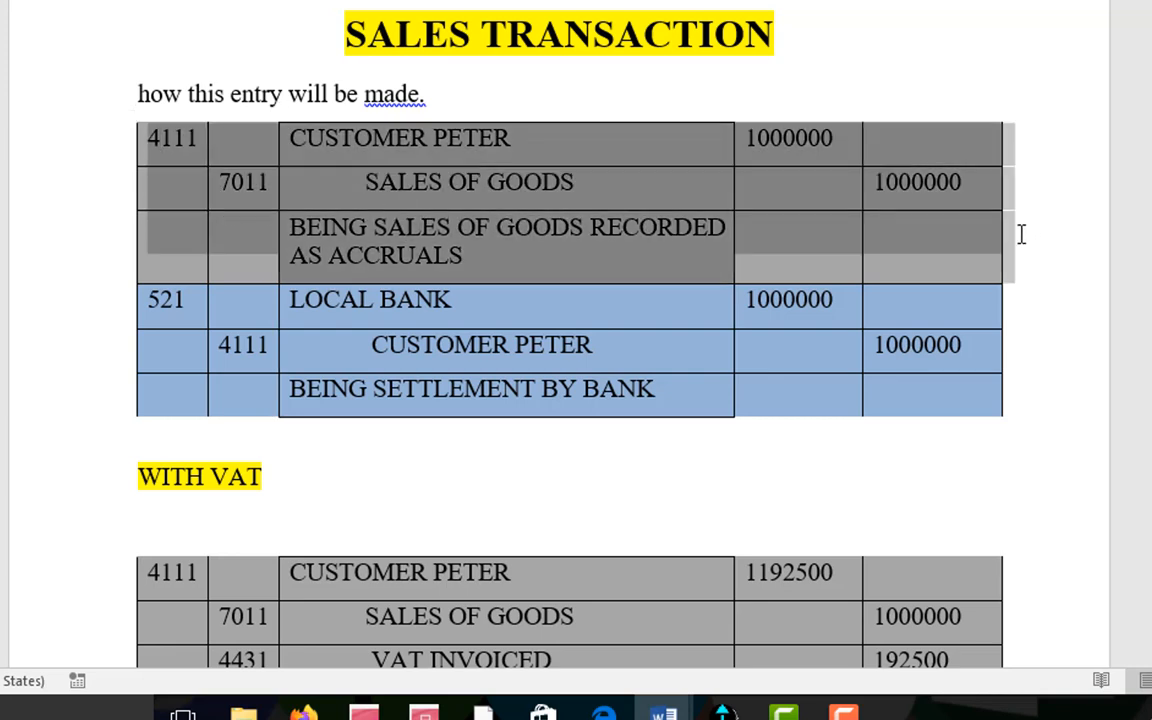
Examine account codes 4111 and 521 in the sale and bank settlement entries without VAT.
{"action": "left_click", "coordinate": [177, 146]}
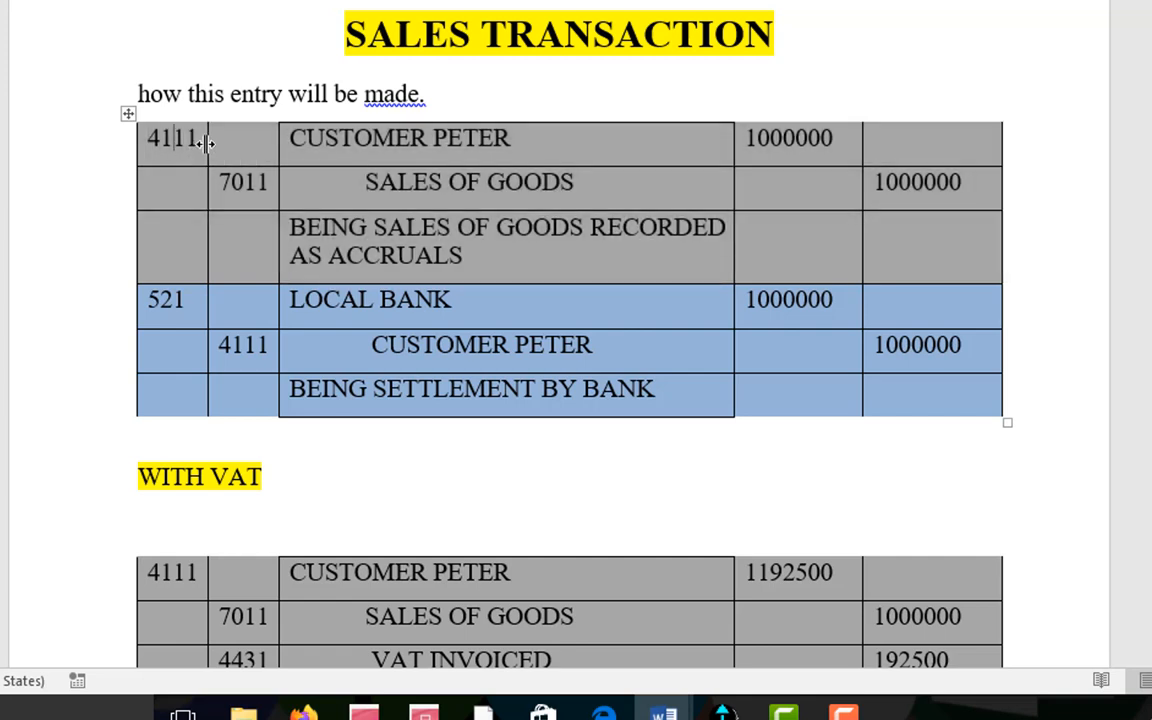
{"action": "left_click_drag", "start_coordinate": [197, 140], "coordinate": [141, 141]}
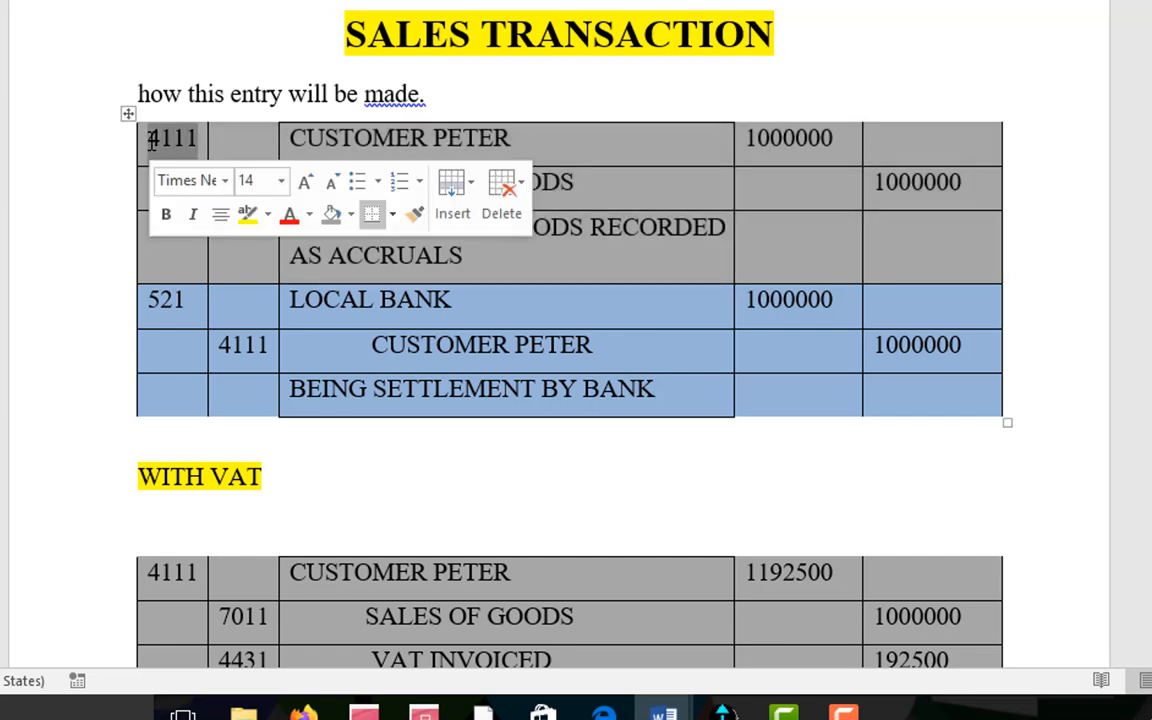
{"action": "mouse_move", "coordinate": [163, 302]}
{"action": "left_mouse_down"}
{"action": "mouse_move", "coordinate": [222, 305]}
{"action": "mouse_move", "coordinate": [185, 309]}
{"action": "left_mouse_up"}
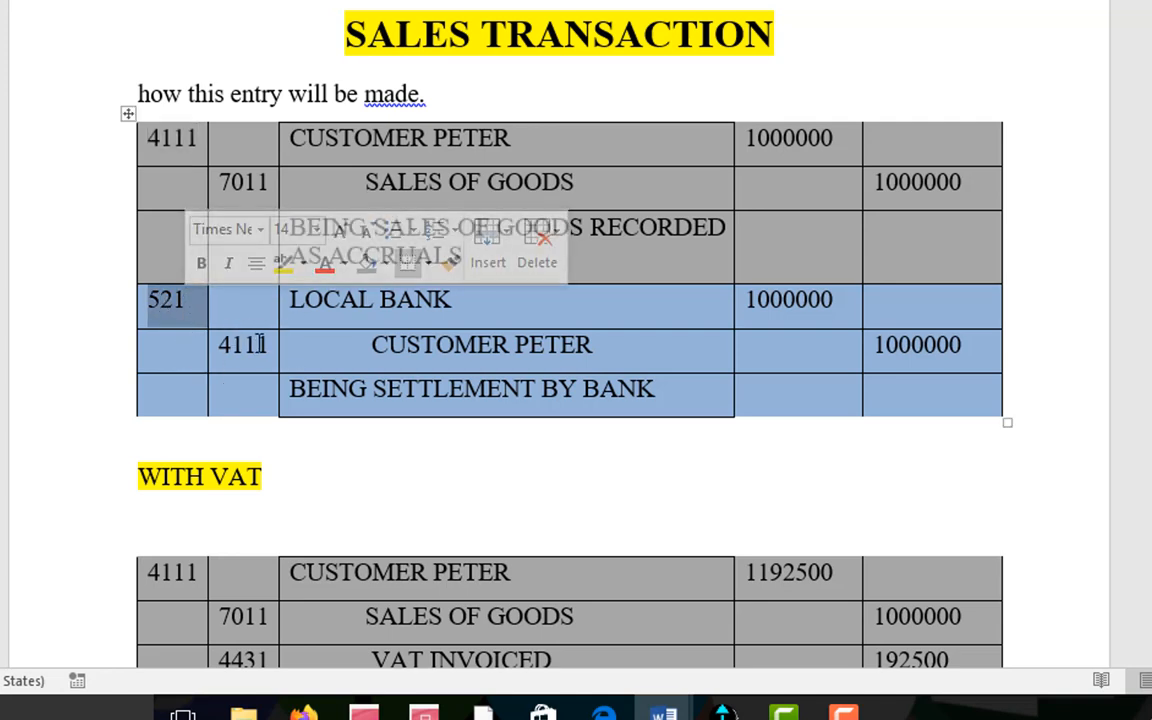
{"action": "left_click", "coordinate": [258, 345]}
{"action": "left_click", "coordinate": [165, 305]}
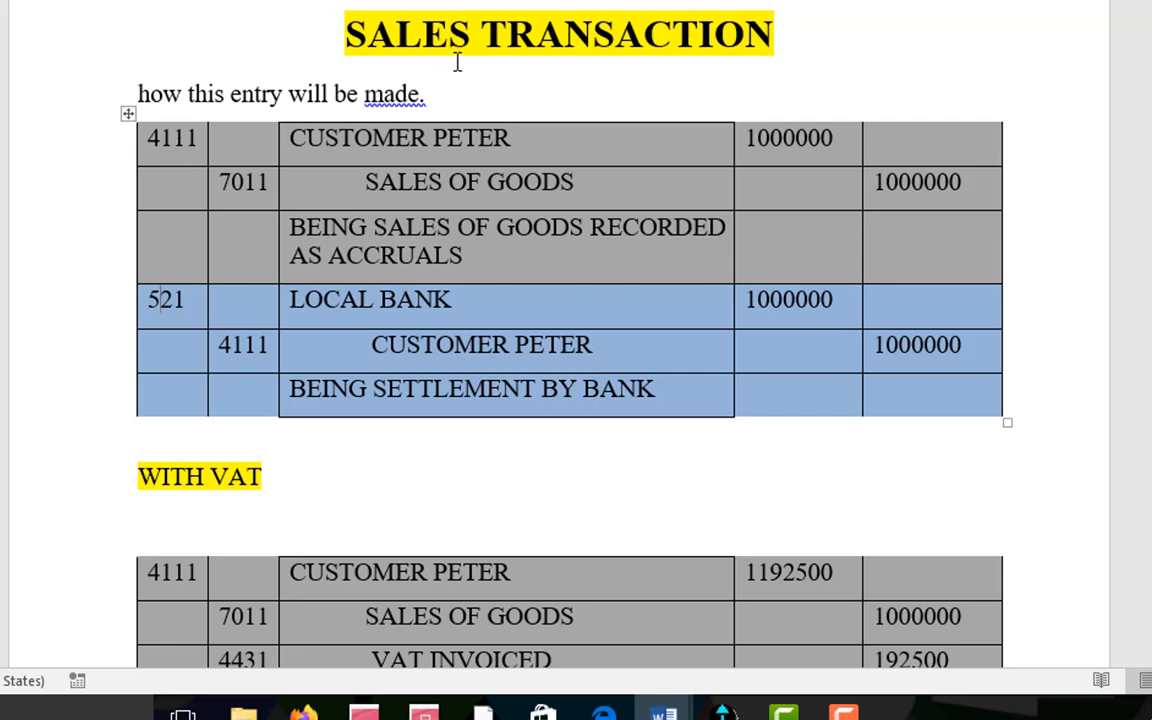
Compare the debit and credit accounts 4111, 7011 and 521 in the first table, and view the WITH VAT entries.
{"action": "left_click_drag", "start_coordinate": [158, 140], "coordinate": [204, 148]}
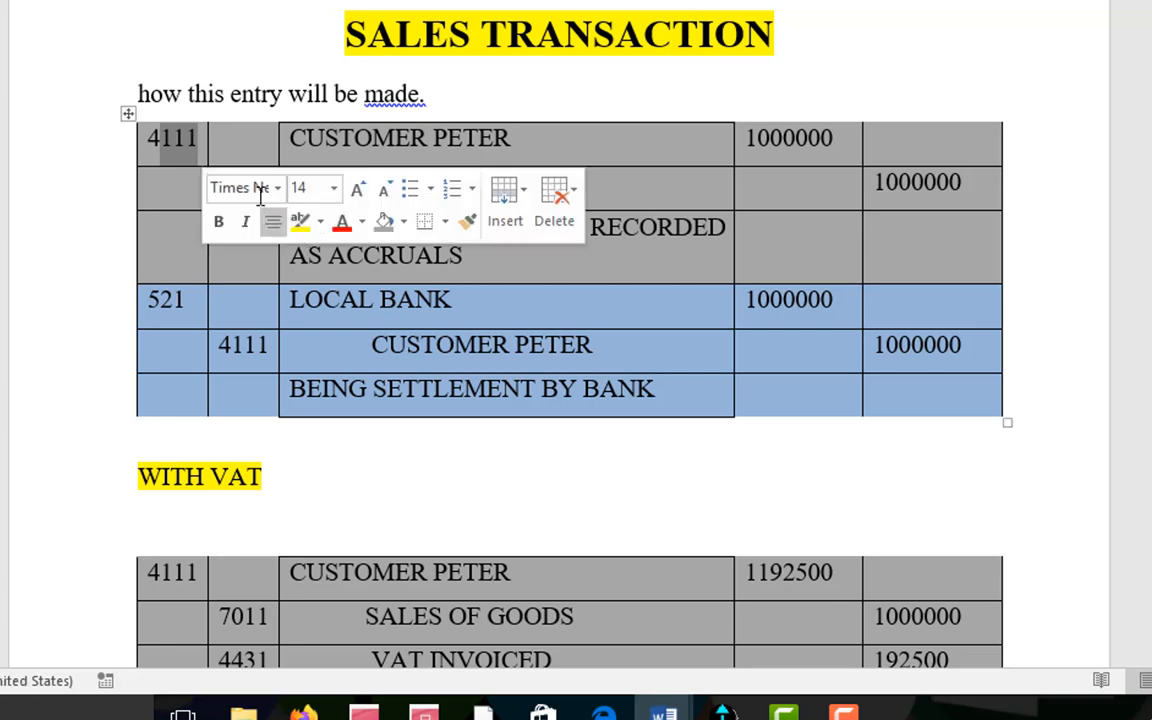
{"action": "left_click", "coordinate": [195, 196]}
{"action": "left_click", "coordinate": [265, 197]}
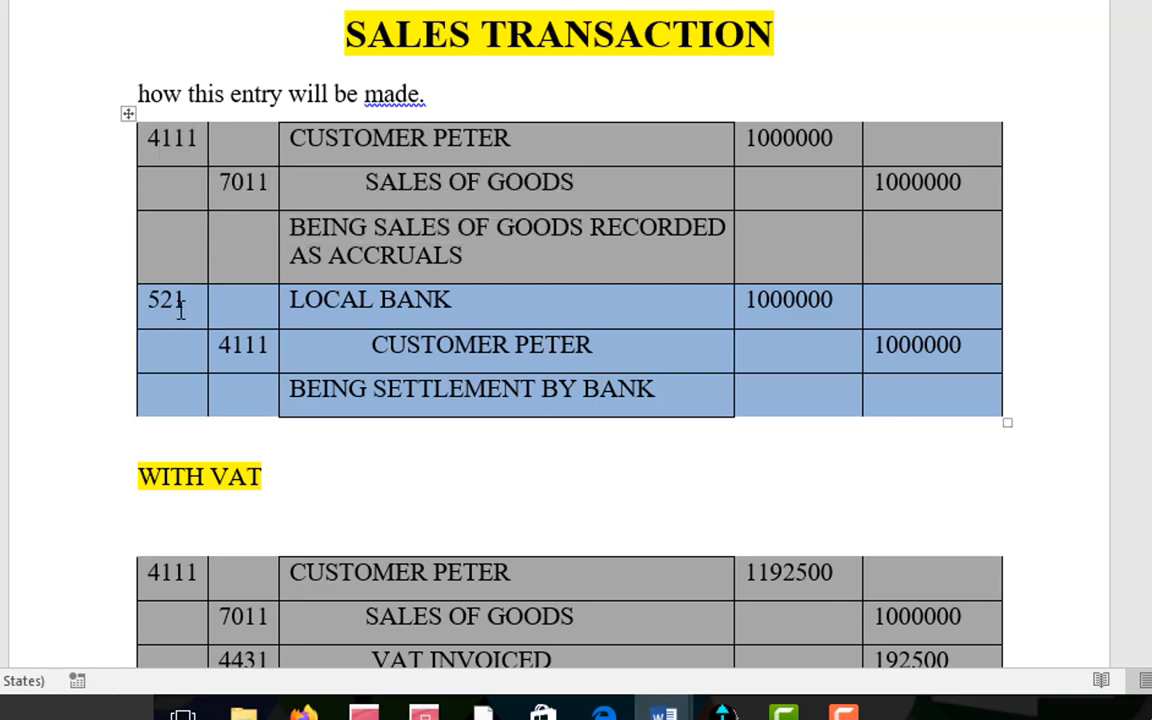
{"action": "left_click", "coordinate": [177, 305]}
{"action": "left_click", "coordinate": [236, 350]}
{"action": "left_click_drag", "start_coordinate": [223, 175], "coordinate": [282, 222]}
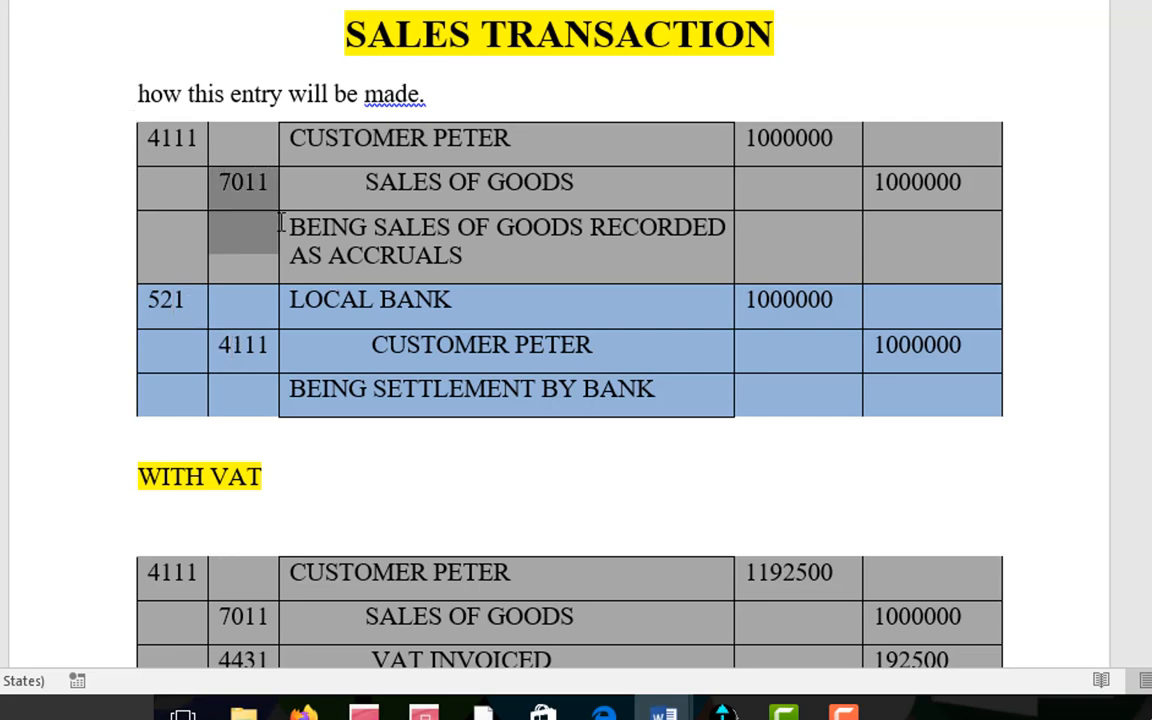
{"action": "left_click_drag", "start_coordinate": [174, 303], "coordinate": [164, 302]}
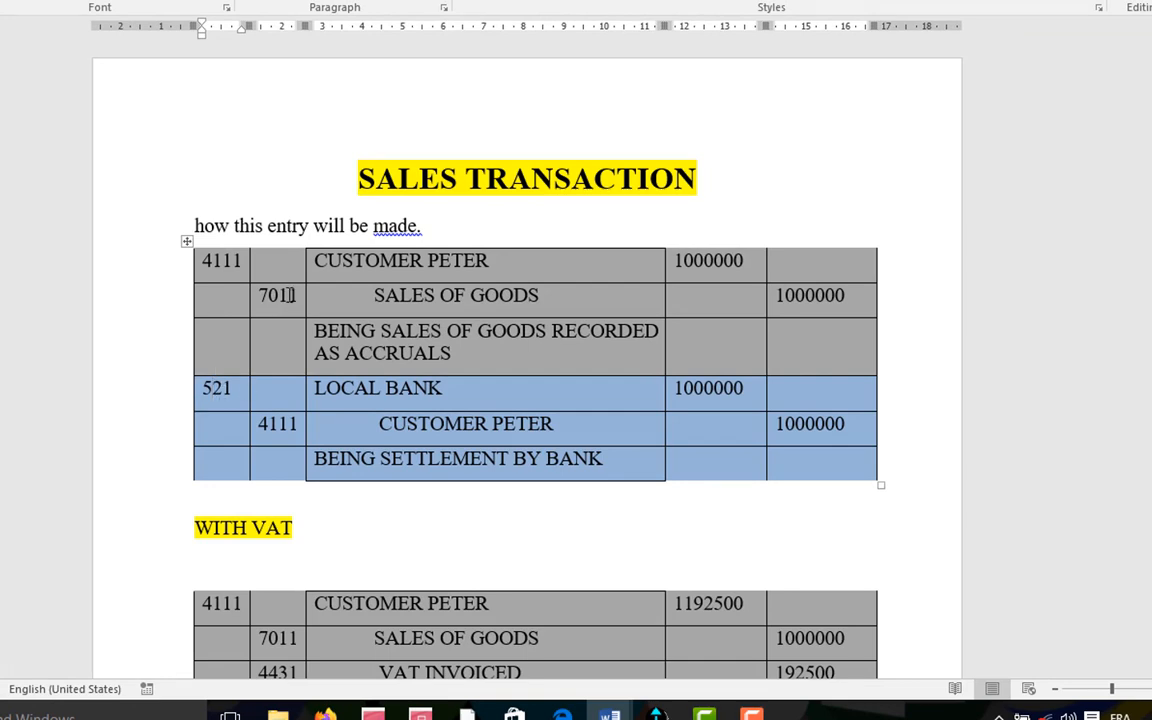
{"action": "scroll", "coordinate": [289, 295], "scroll_direction": "down", "scroll_amount": 8}
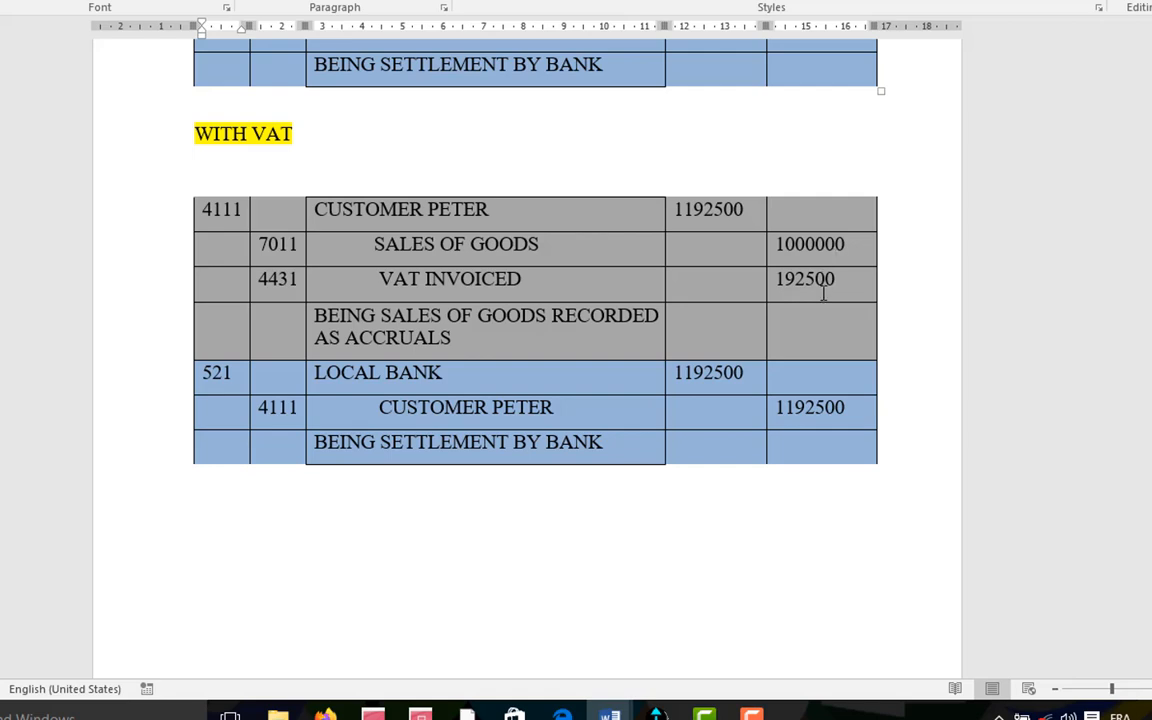
Replace the label beside account 6011 in the first purchase transaction table with PURCHASE OF GOODS.
{"action": "scroll", "coordinate": [548, 303], "scroll_direction": "down", "scroll_amount": 10}
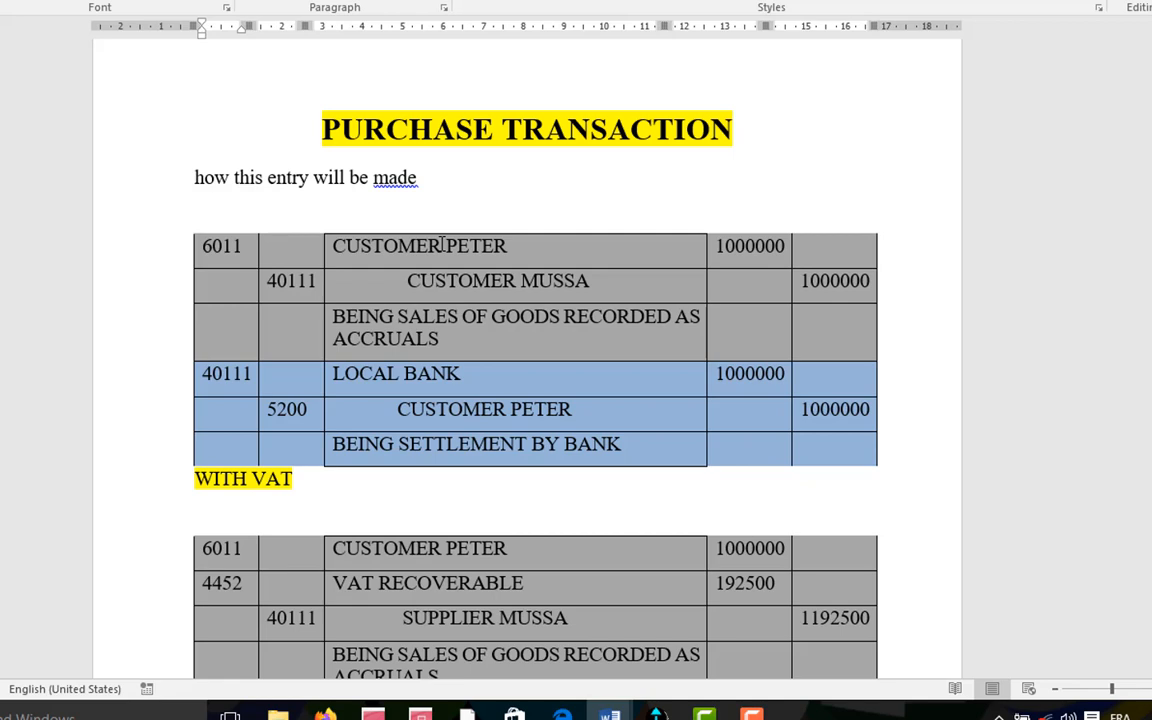
{"action": "left_click_drag", "start_coordinate": [532, 245], "coordinate": [334, 245]}
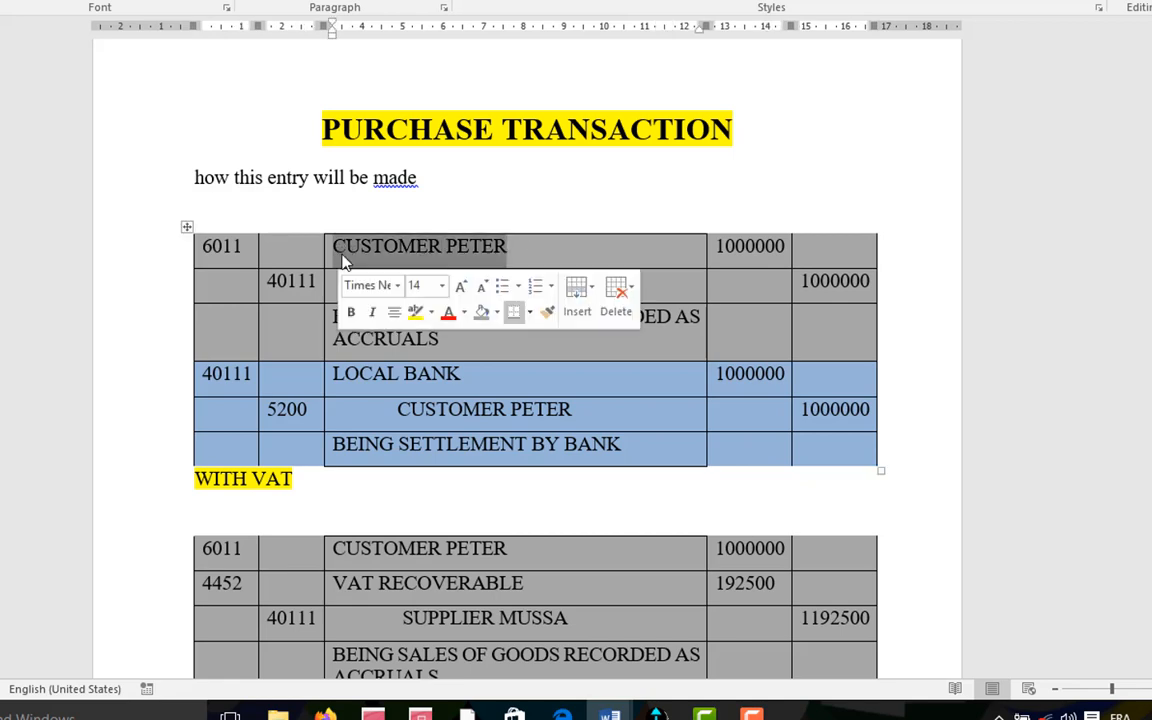
{"action": "key", "text": "BackSpace"}
{"action": "type", "text": "PU"}
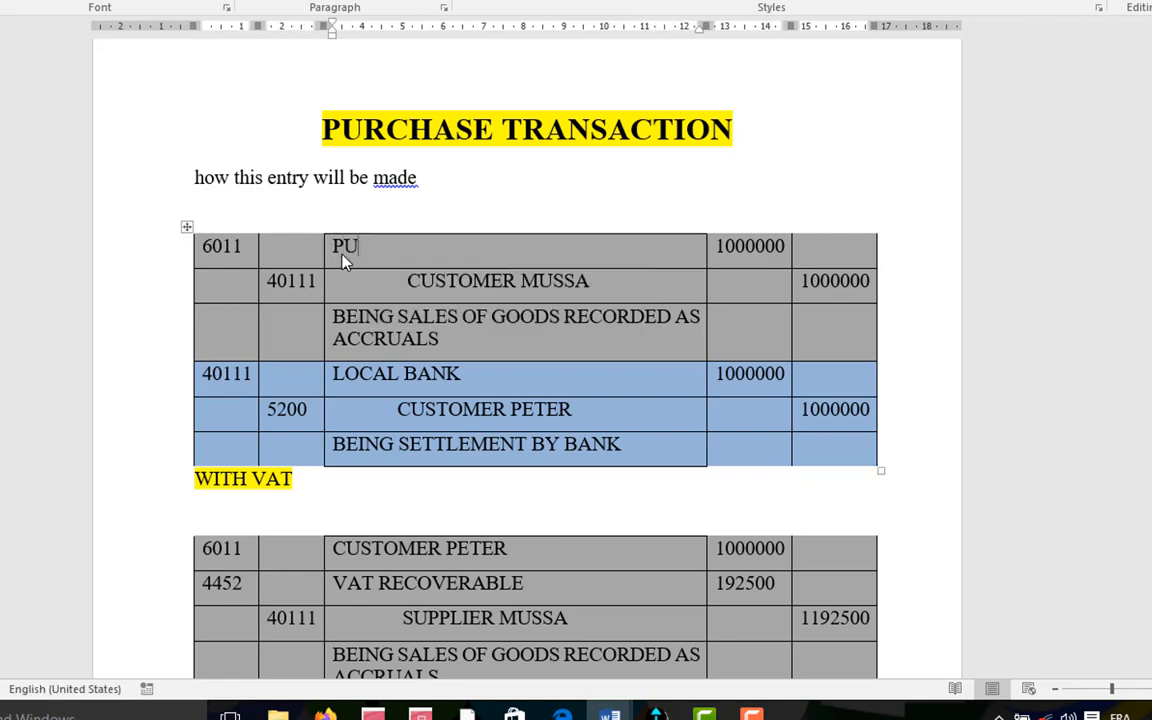
{"action": "type", "text": "RCHASE OF GOODS"}
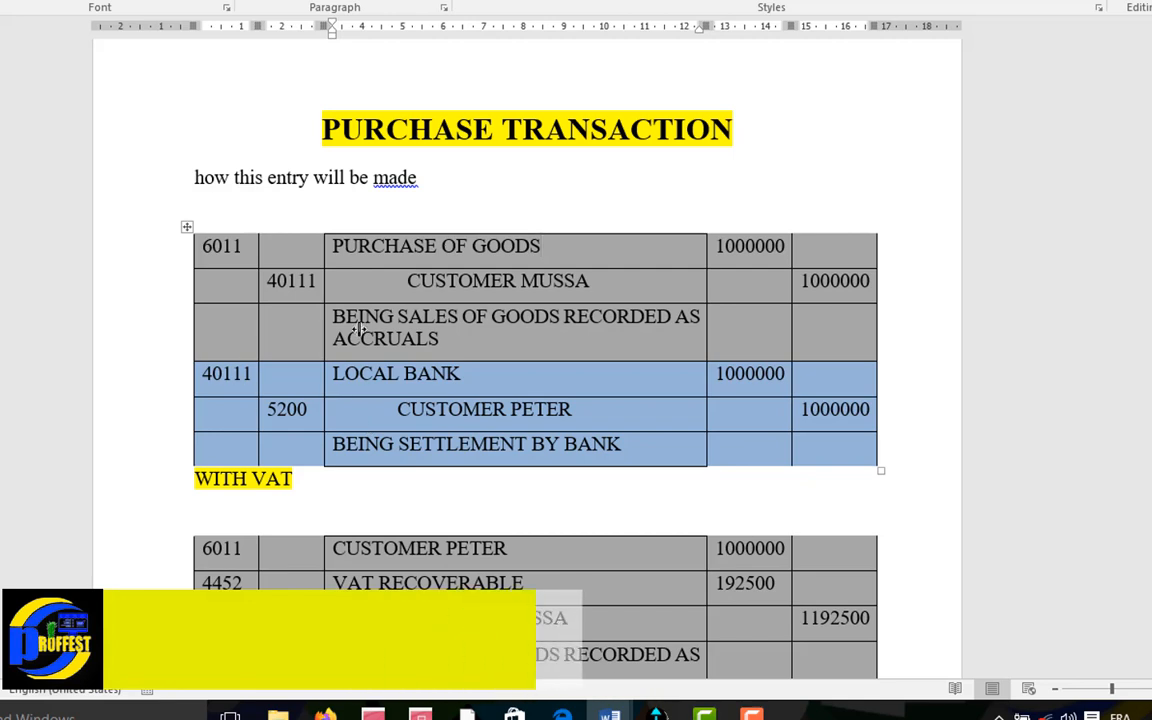
Change CUSTOMER to SUPPLIER in the 40111 credit line of the purchase entry without VAT, keeping the name.
{"action": "left_click_drag", "start_coordinate": [470, 268], "coordinate": [399, 296]}
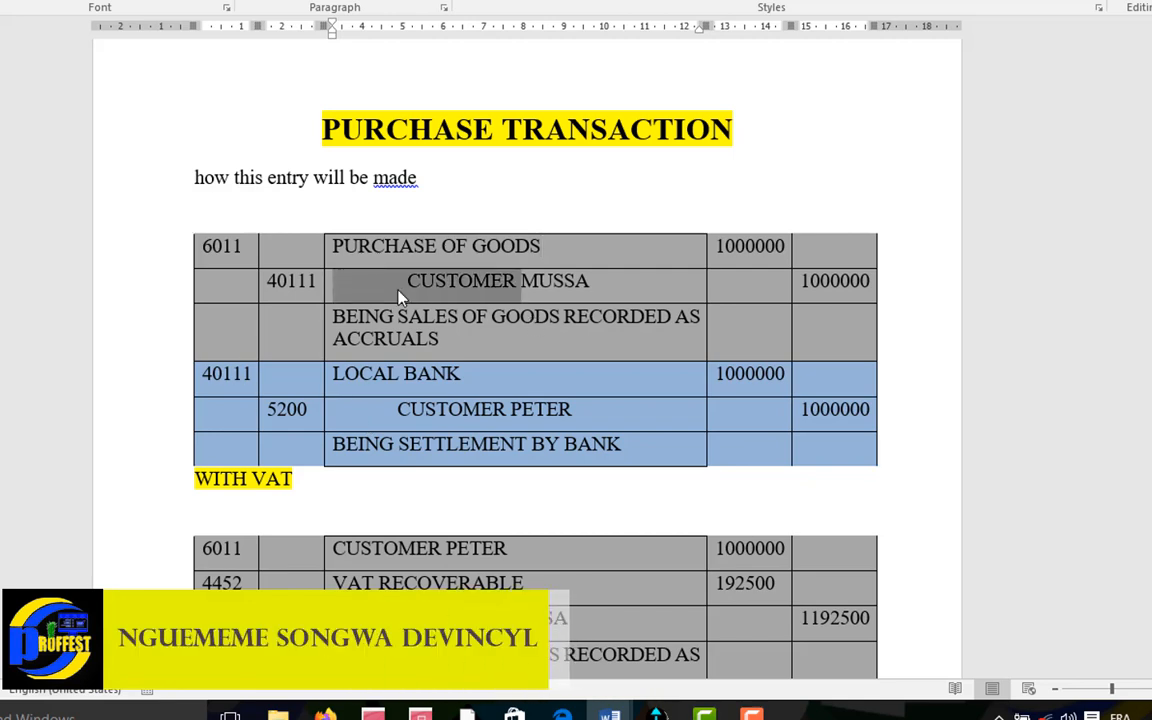
{"action": "key", "text": "BackSpace"}
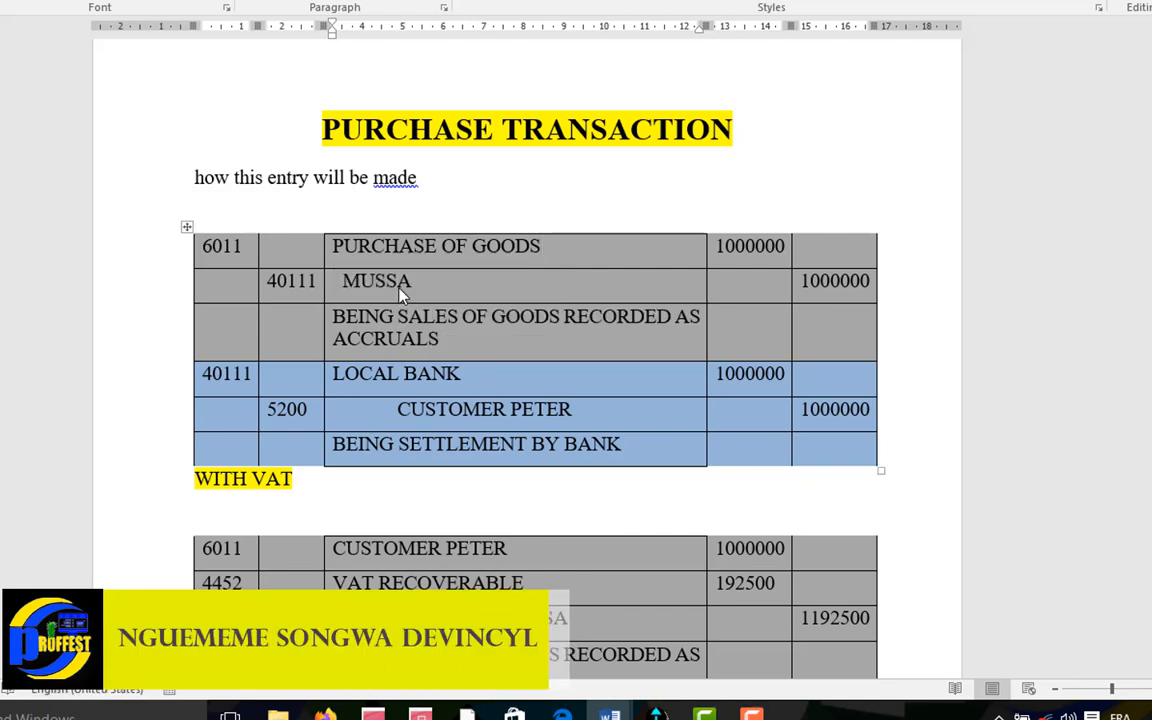
{"action": "type", "text": "SUPPL"}
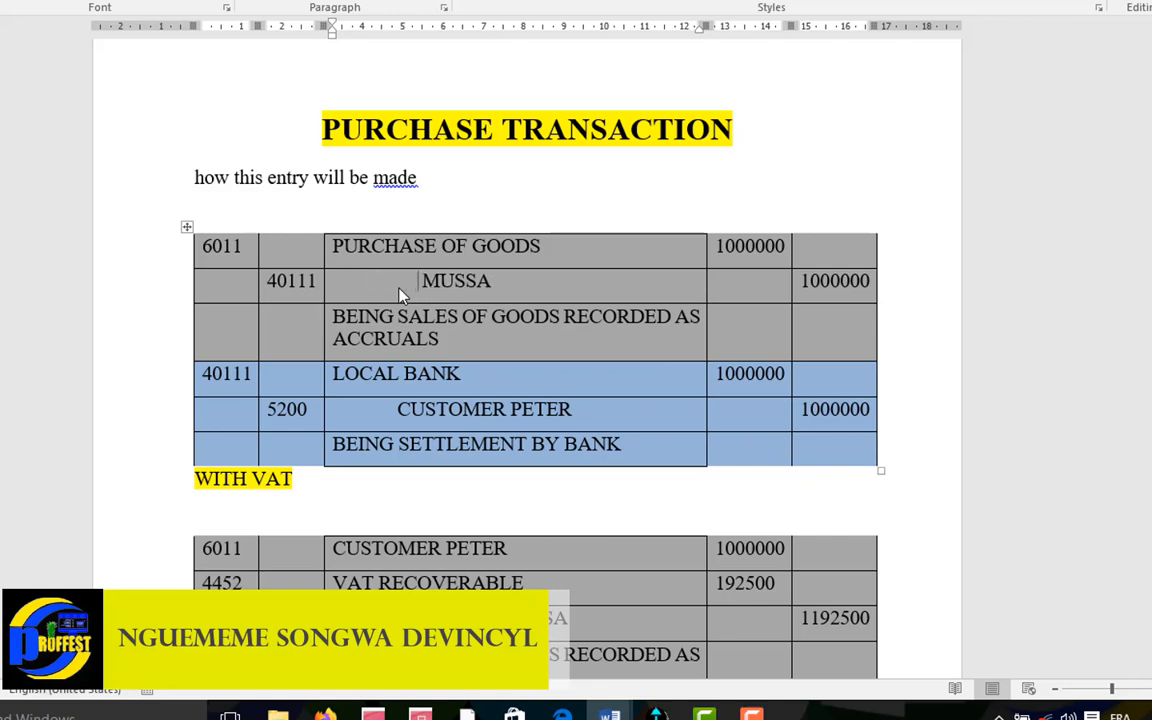
{"action": "type", "text": "IER"}
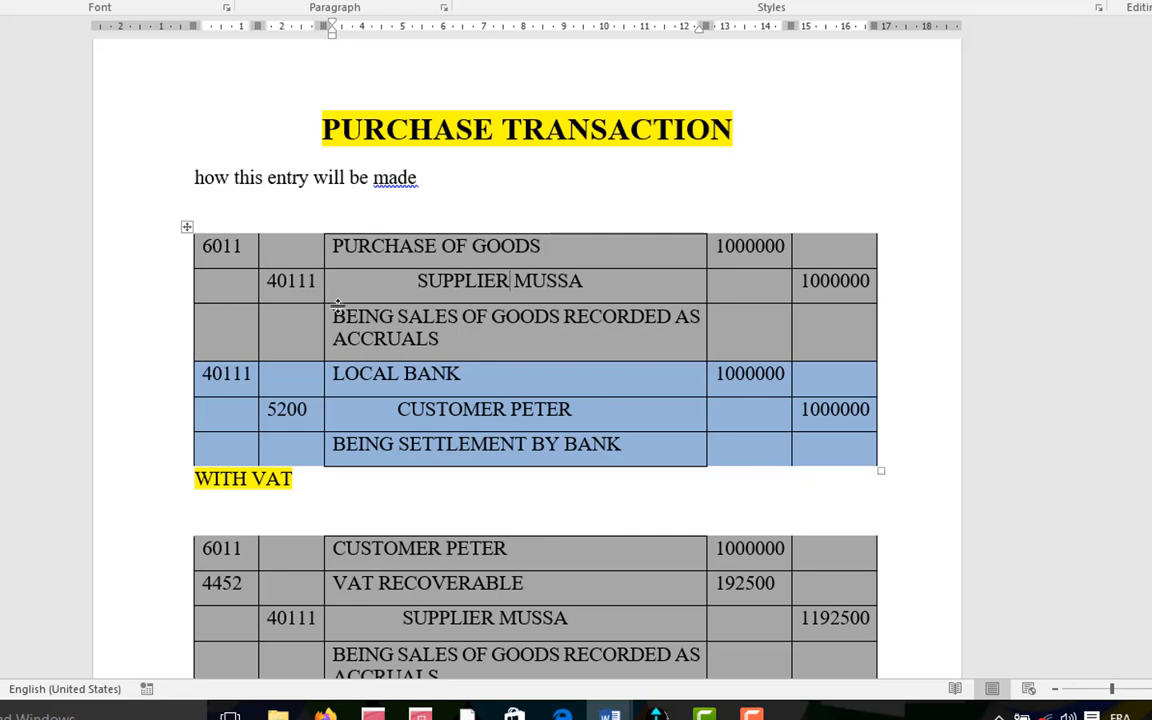
Copy the supplier label from the purchase entry without VAT over LOCAL BANK in the 40111 settlement line.
{"action": "scroll", "coordinate": [338, 312], "scroll_direction": "down", "scroll_amount": 1}
{"action": "scroll", "coordinate": [338, 310], "scroll_direction": "down", "scroll_amount": 1}
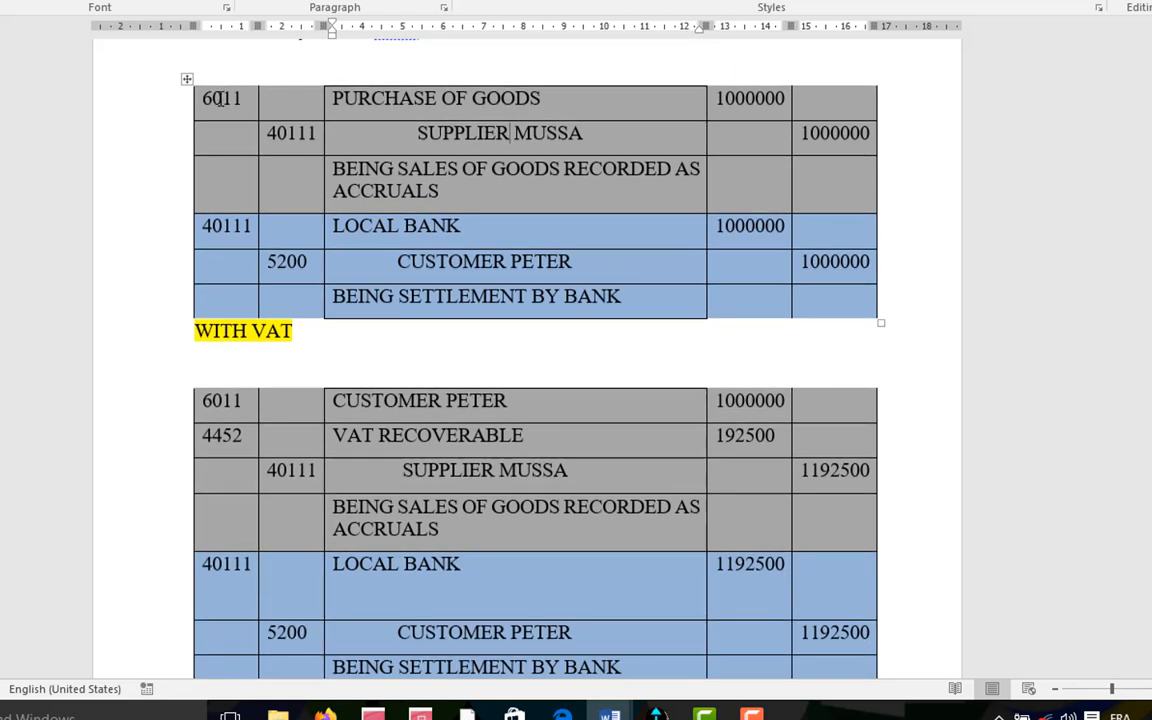
{"action": "left_click_drag", "start_coordinate": [205, 97], "coordinate": [809, 178]}
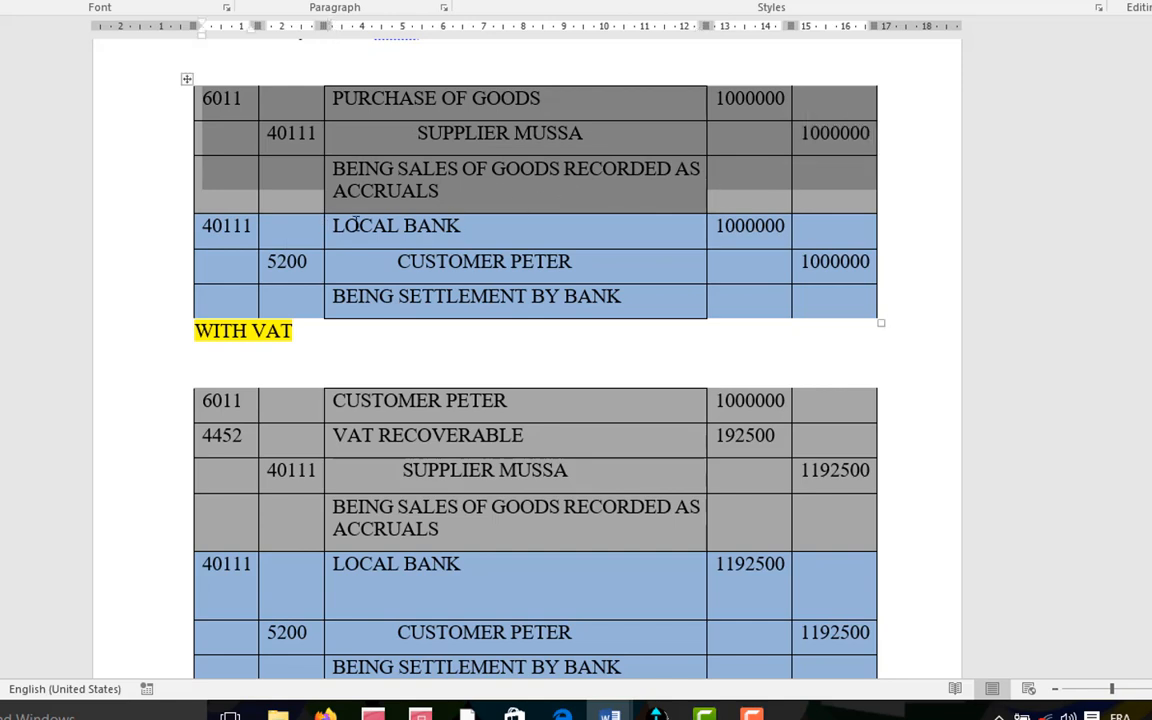
{"action": "left_click", "coordinate": [510, 145]}
{"action": "mouse_move", "coordinate": [576, 134]}
{"action": "left_mouse_down"}
{"action": "mouse_move", "coordinate": [399, 150]}
{"action": "mouse_move", "coordinate": [443, 133]}
{"action": "mouse_move", "coordinate": [430, 136]}
{"action": "mouse_move", "coordinate": [577, 145]}
{"action": "left_mouse_up"}
{"action": "key", "text": "ctrl+c"}
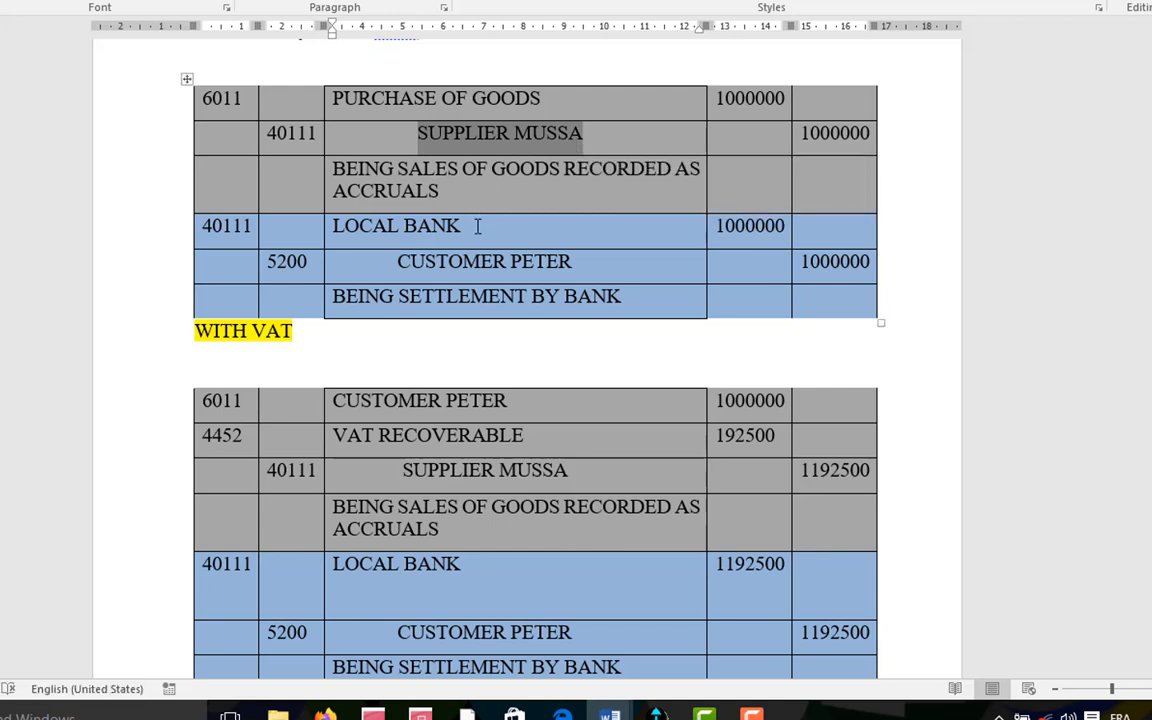
{"action": "left_click_drag", "start_coordinate": [472, 226], "coordinate": [345, 240]}
{"action": "key", "text": "ctrl+v"}
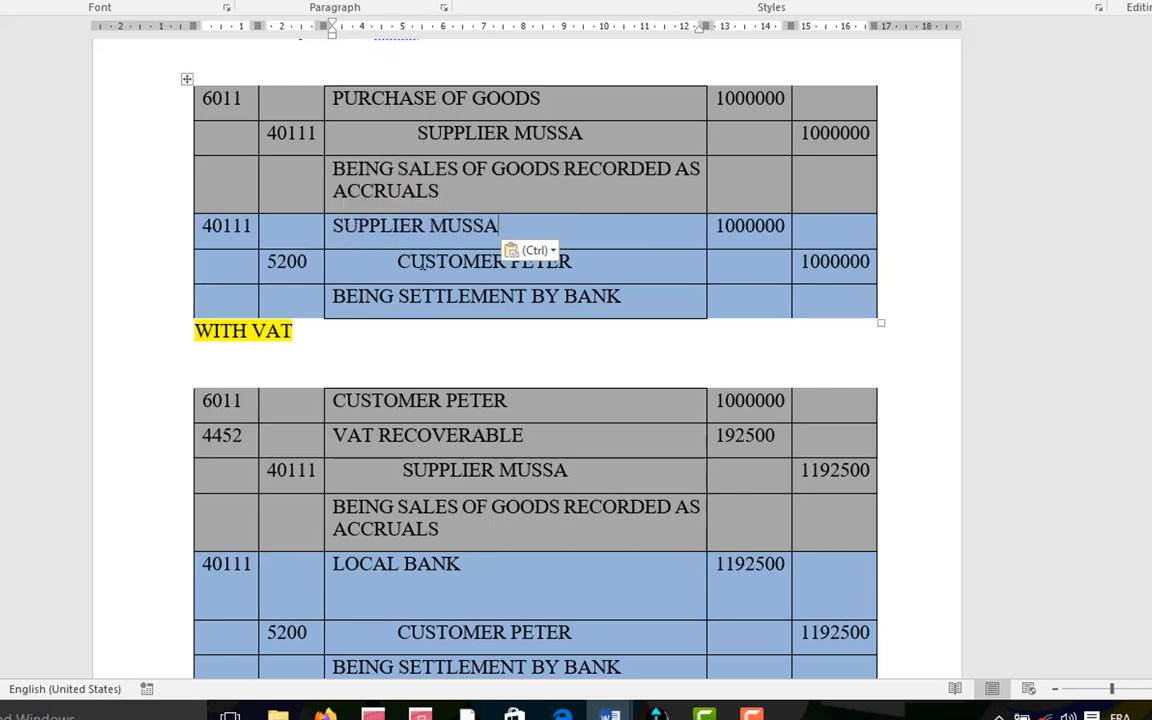
Replace the customer label in the 5200 line of the settlement entry without VAT with BANK.
{"action": "left_click_drag", "start_coordinate": [594, 263], "coordinate": [398, 264]}
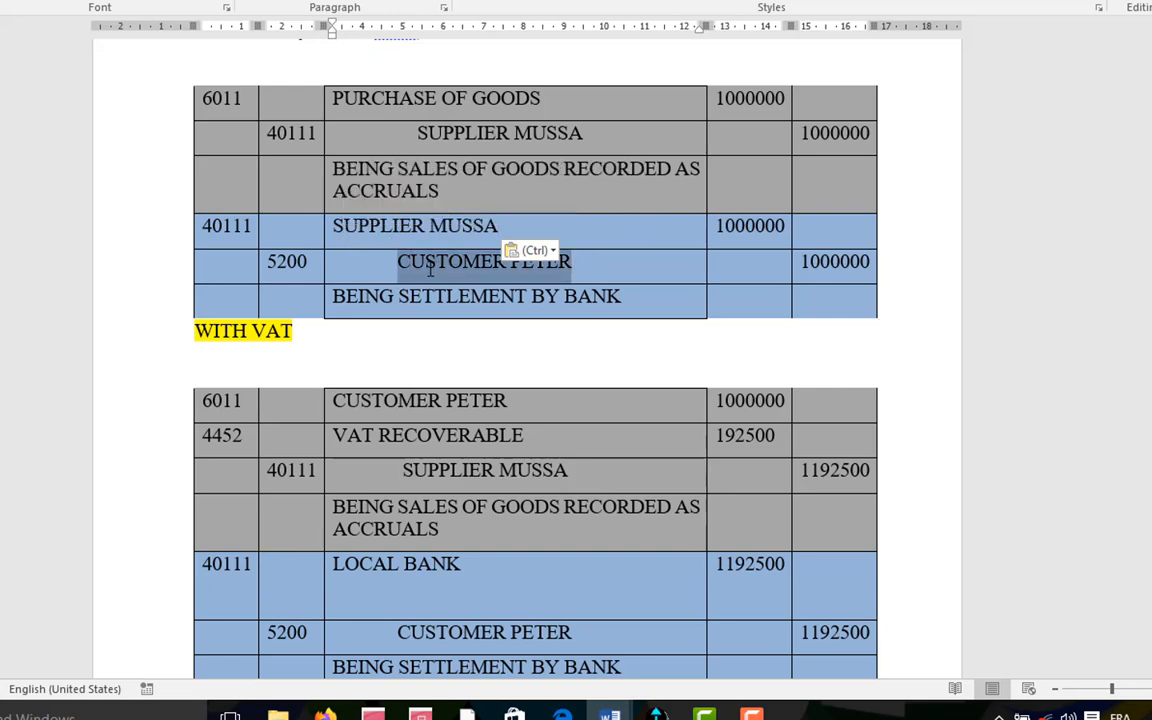
{"action": "key", "text": "BackSpace"}
{"action": "type", "text": "BA"}
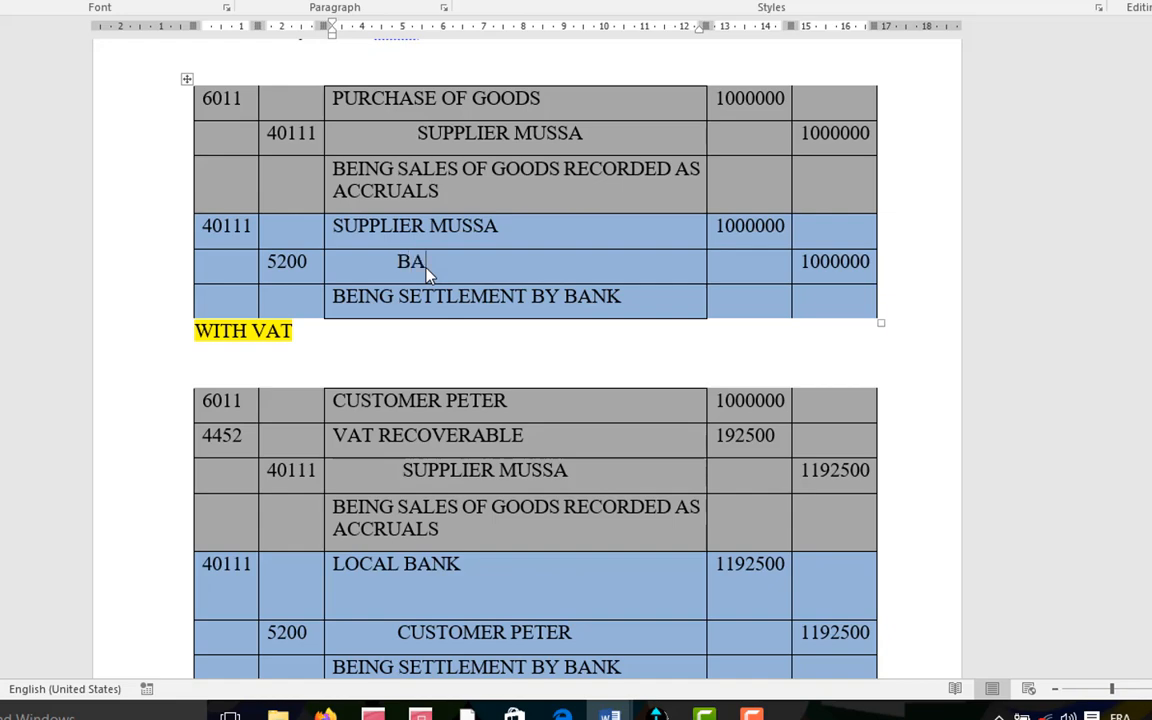
{"action": "type", "text": "NK"}
Examine the WITH VAT purchase entry, including account 4452 VAT RECOVERABLE and its amounts, and the bank settlement entry below it.
{"action": "scroll", "coordinate": [428, 270], "scroll_direction": "down", "scroll_amount": 5}
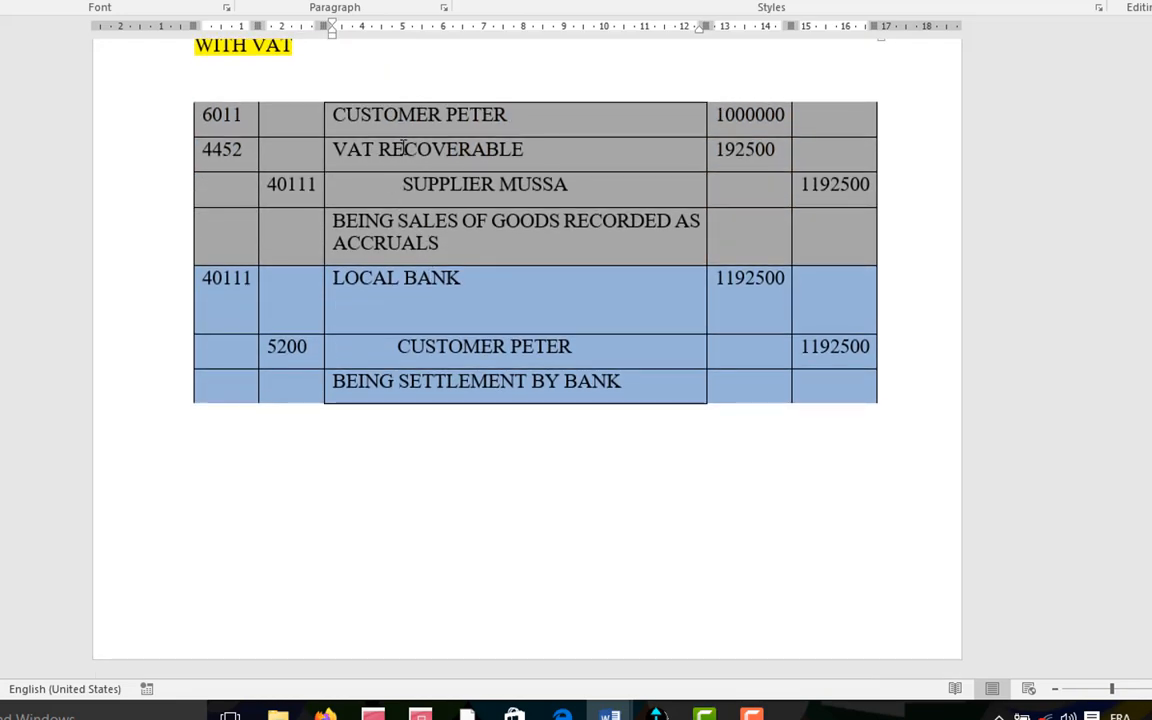
{"action": "scroll", "coordinate": [403, 148], "scroll_direction": "up", "scroll_amount": 5}
{"action": "scroll", "coordinate": [401, 144], "scroll_direction": "down", "scroll_amount": 2}
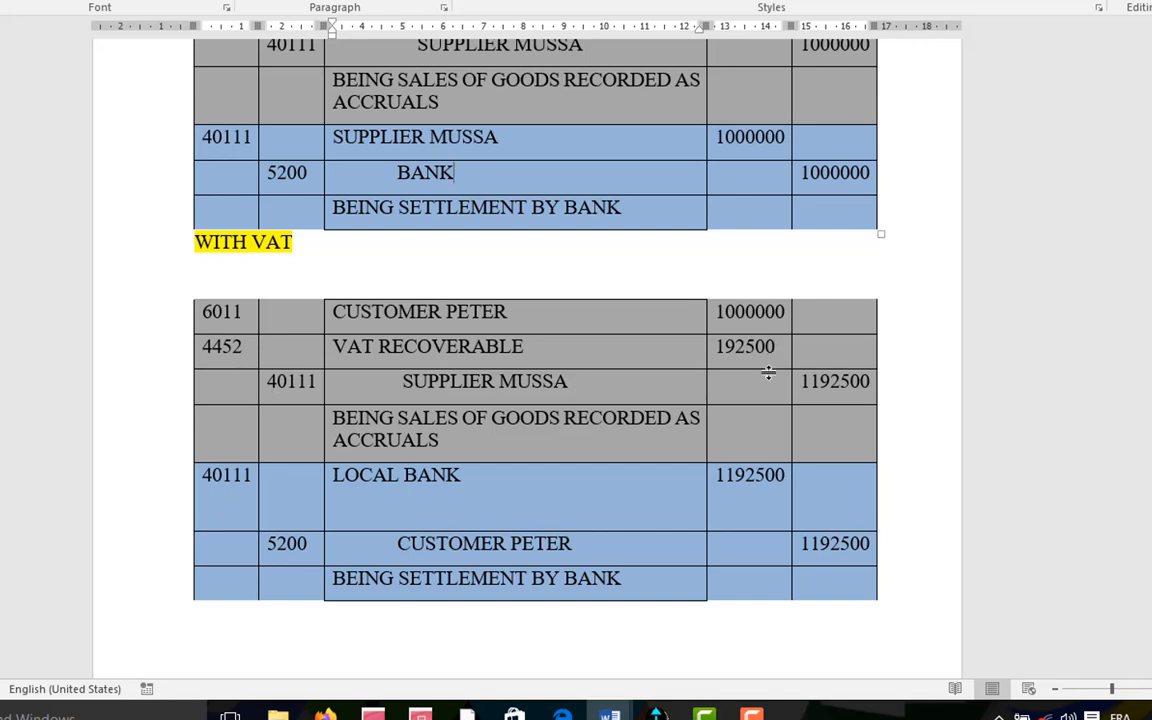
{"action": "left_click_drag", "start_coordinate": [786, 312], "coordinate": [709, 325]}
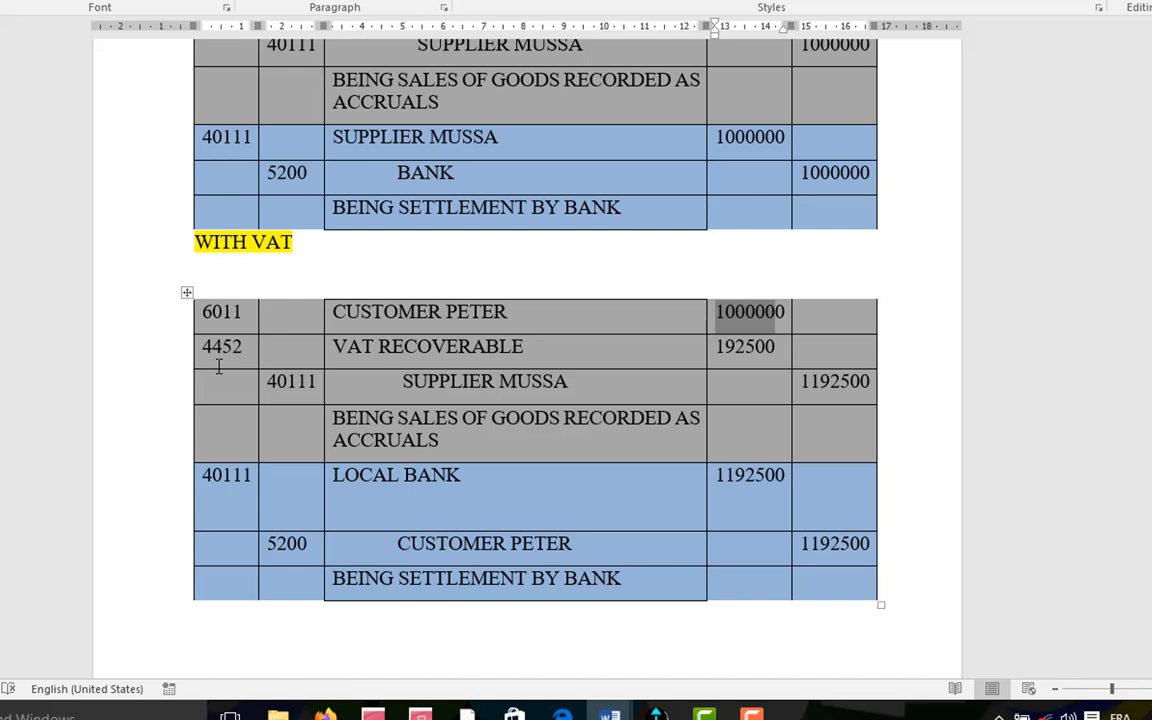
{"action": "left_click_drag", "start_coordinate": [203, 346], "coordinate": [220, 347]}
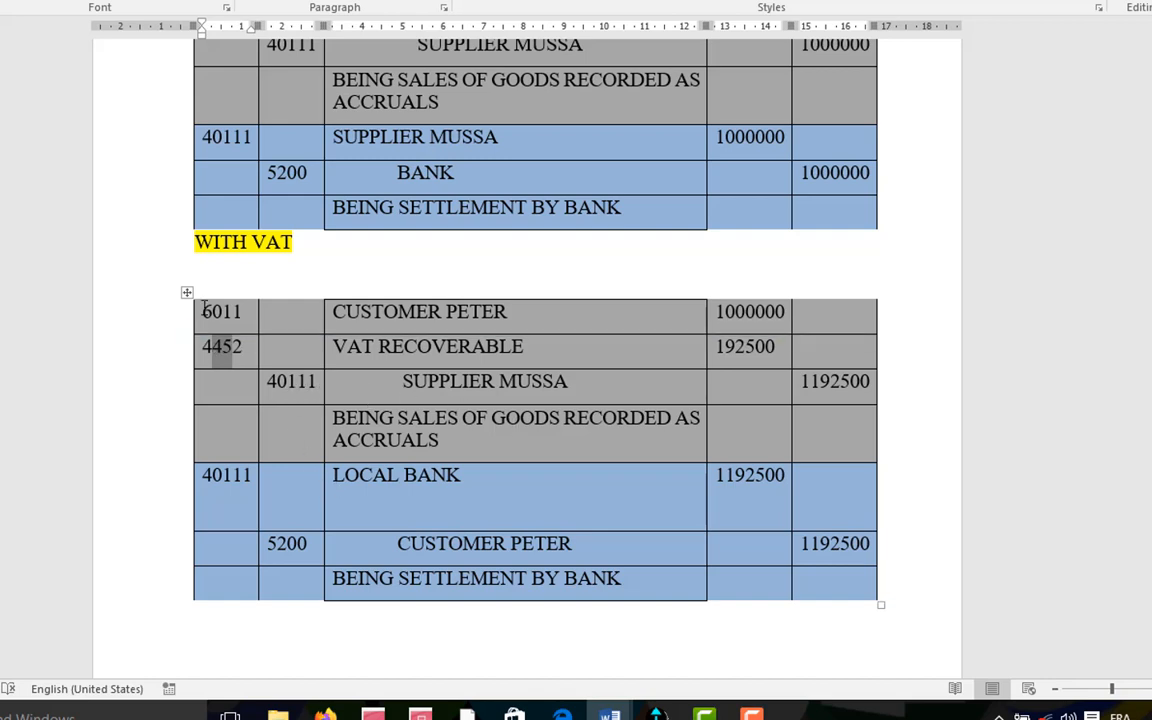
{"action": "left_click_drag", "start_coordinate": [185, 275], "coordinate": [888, 459]}
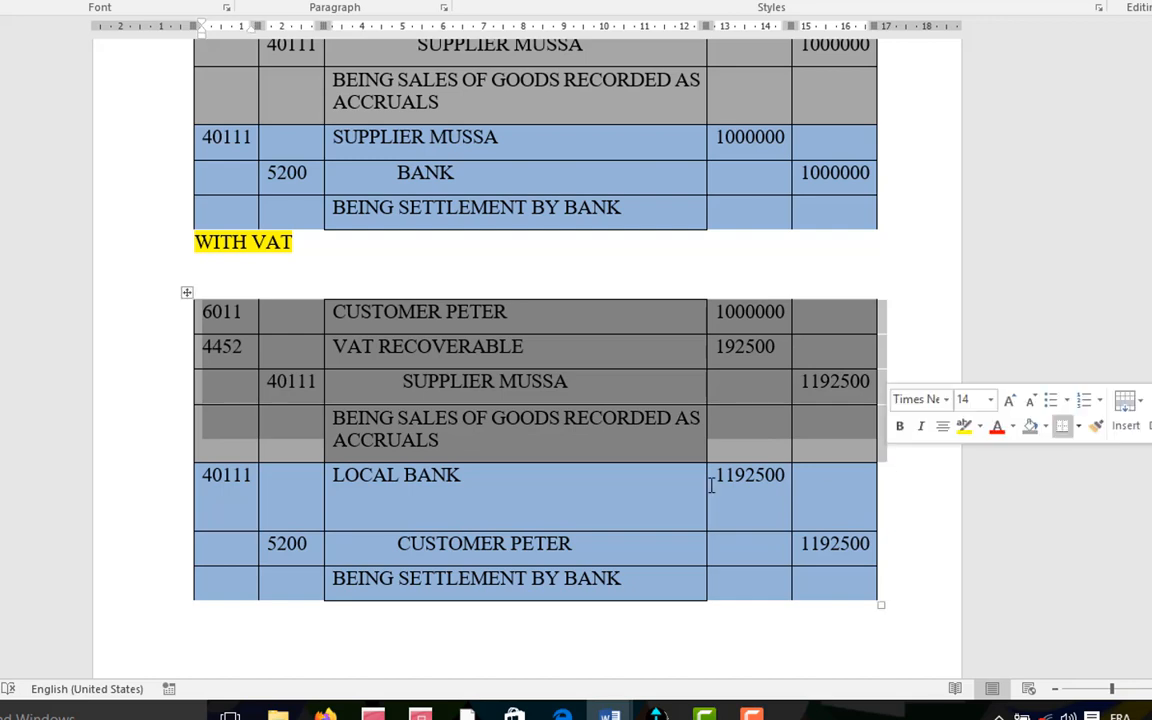
{"action": "left_click_drag", "start_coordinate": [197, 481], "coordinate": [570, 545]}
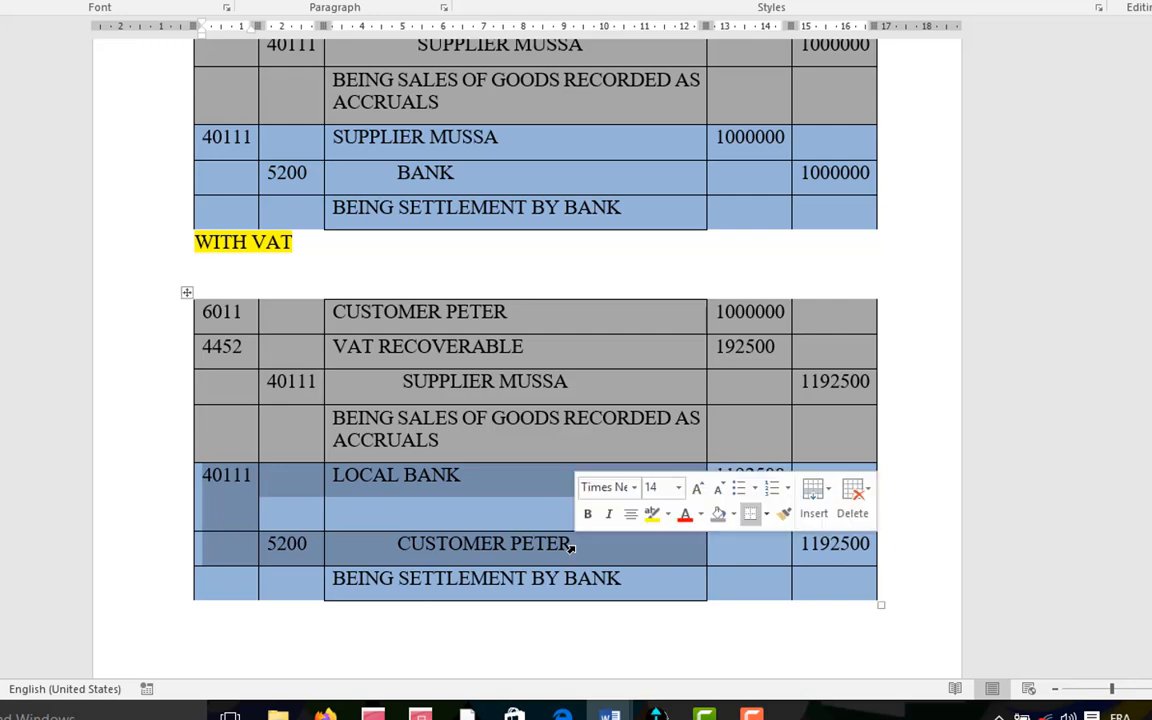
Switch to Accounting 100 and look through the list of monthly entry journals.
{"action": "mouse_move", "coordinate": [612, 714]}
{"action": "mouse_move", "coordinate": [657, 714]}
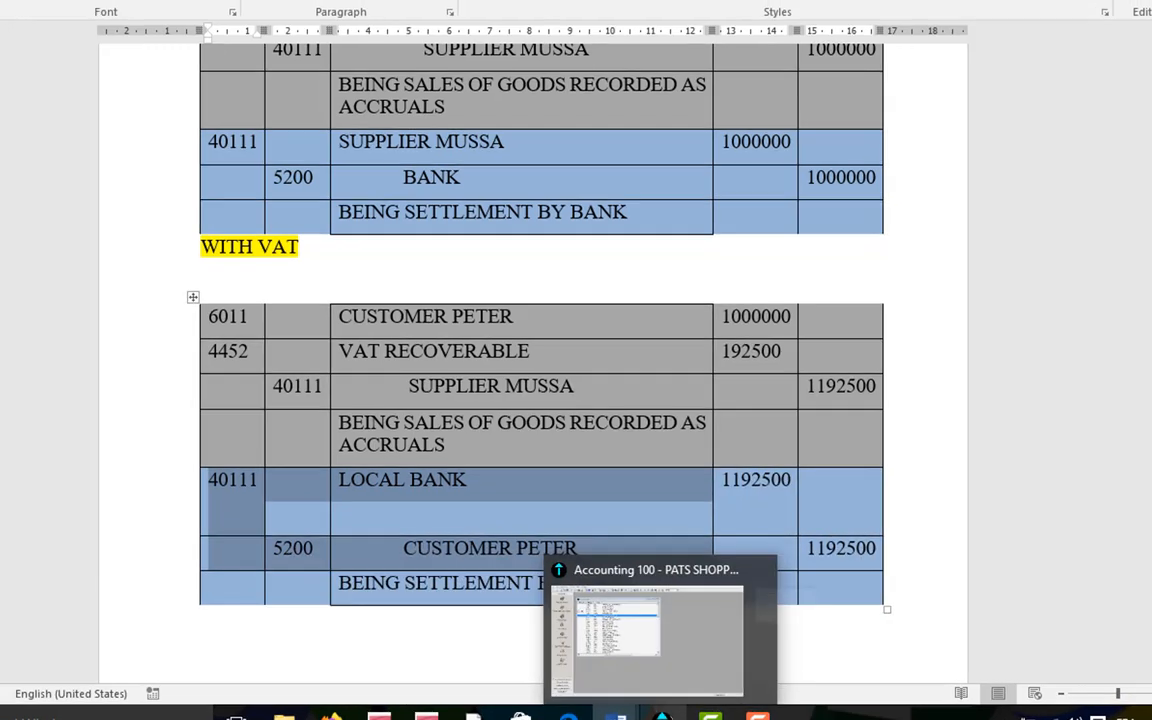
{"action": "left_click", "coordinate": [655, 655]}
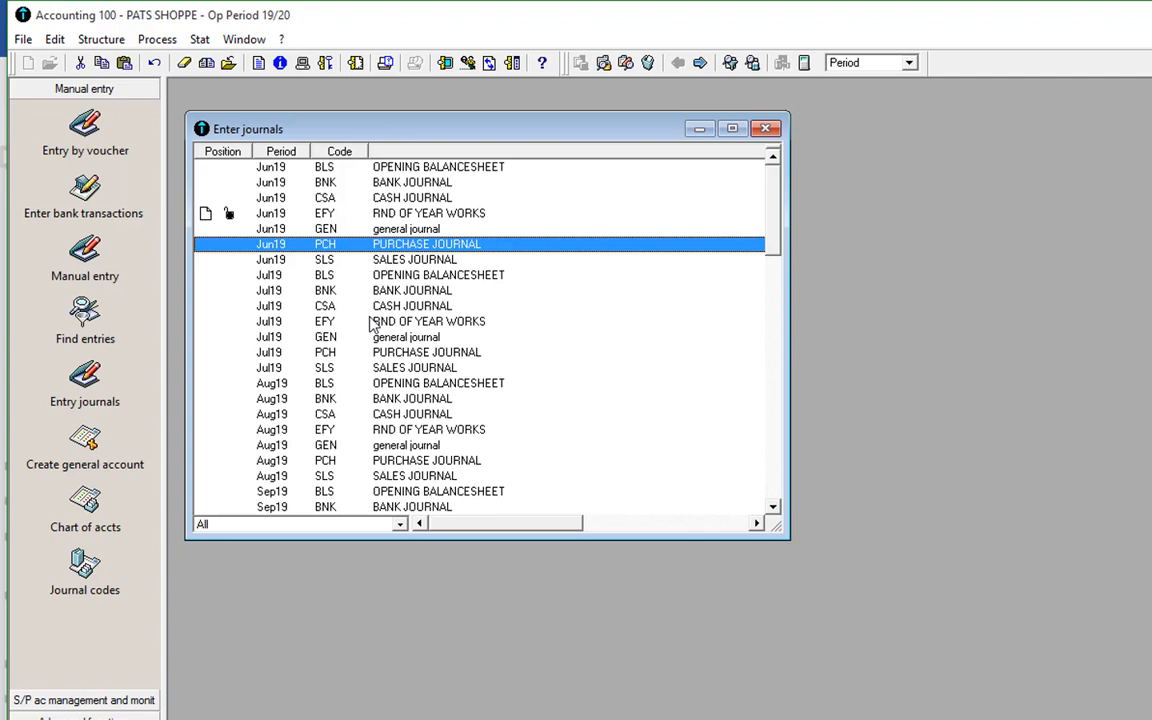
{"action": "scroll", "coordinate": [370, 323], "scroll_direction": "down", "scroll_amount": 8}
{"action": "scroll", "coordinate": [370, 323], "scroll_direction": "down", "scroll_amount": 6}
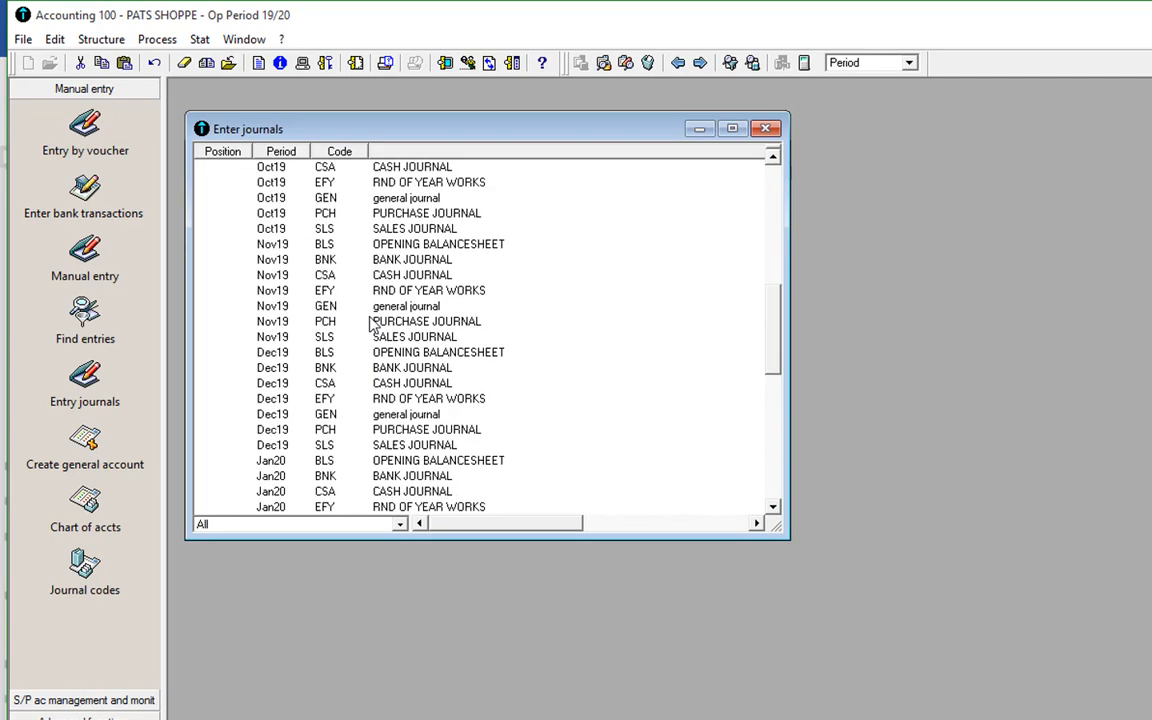
{"action": "scroll", "coordinate": [370, 323], "scroll_direction": "up", "scroll_amount": 4}
{"action": "scroll", "coordinate": [370, 323], "scroll_direction": "up", "scroll_amount": 1}
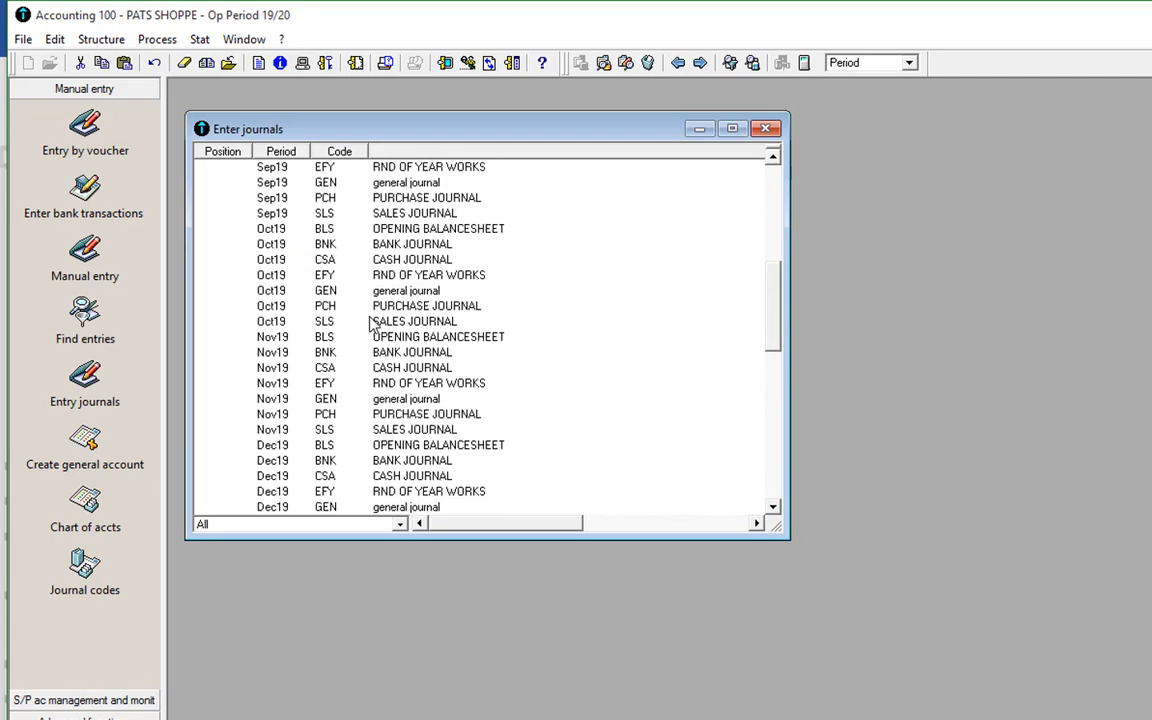
{"action": "scroll", "coordinate": [370, 323], "scroll_direction": "down", "scroll_amount": 6}
{"action": "scroll", "coordinate": [370, 323], "scroll_direction": "up", "scroll_amount": 5}
{"action": "scroll", "coordinate": [409, 214], "scroll_direction": "up", "scroll_amount": 3}
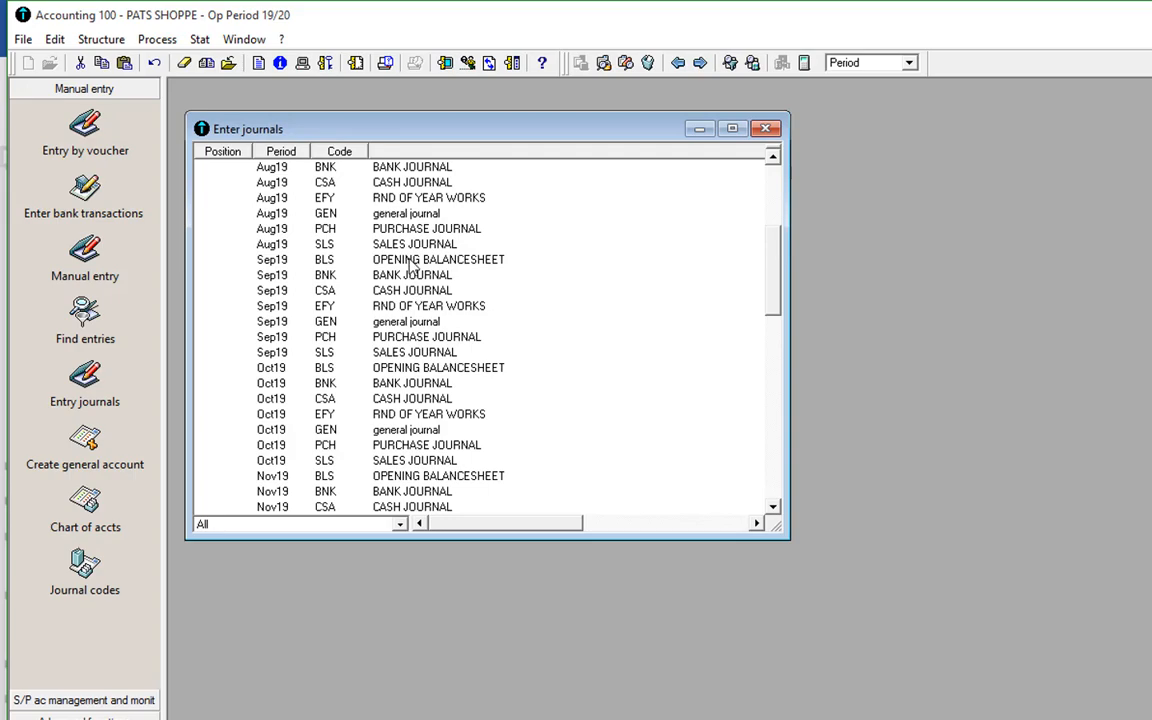
Open the Sep19 purchase journal and maximize its window.
{"action": "left_click", "coordinate": [413, 262]}
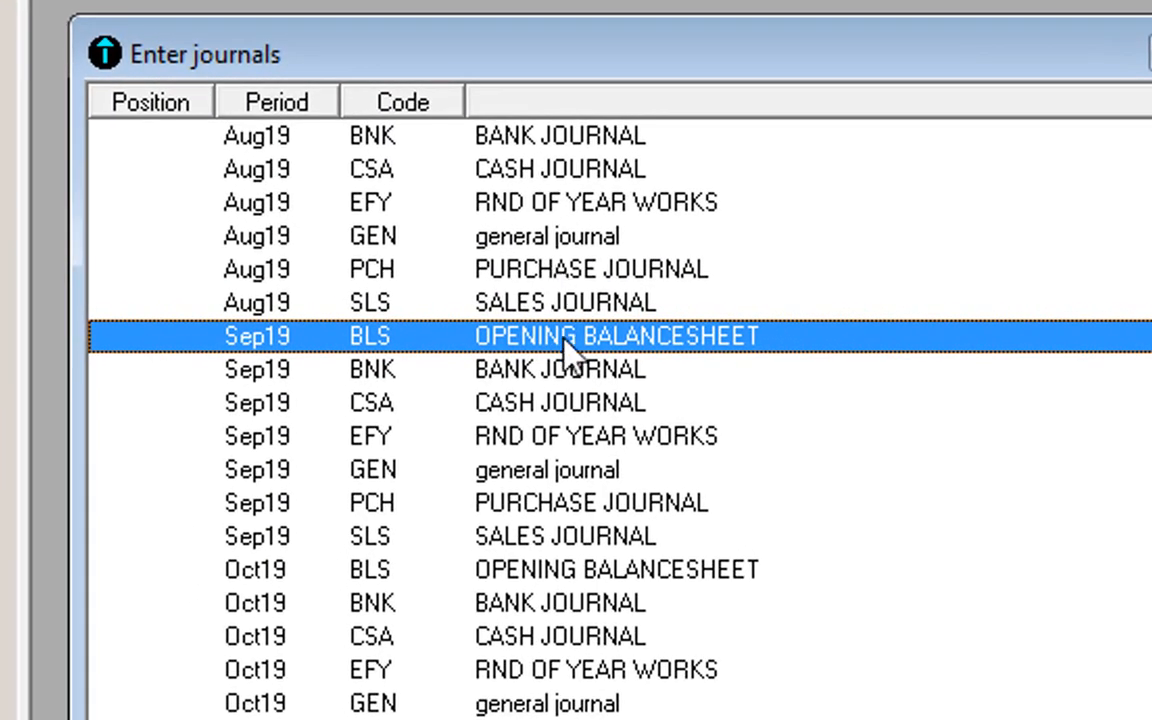
{"action": "left_click", "coordinate": [545, 503]}
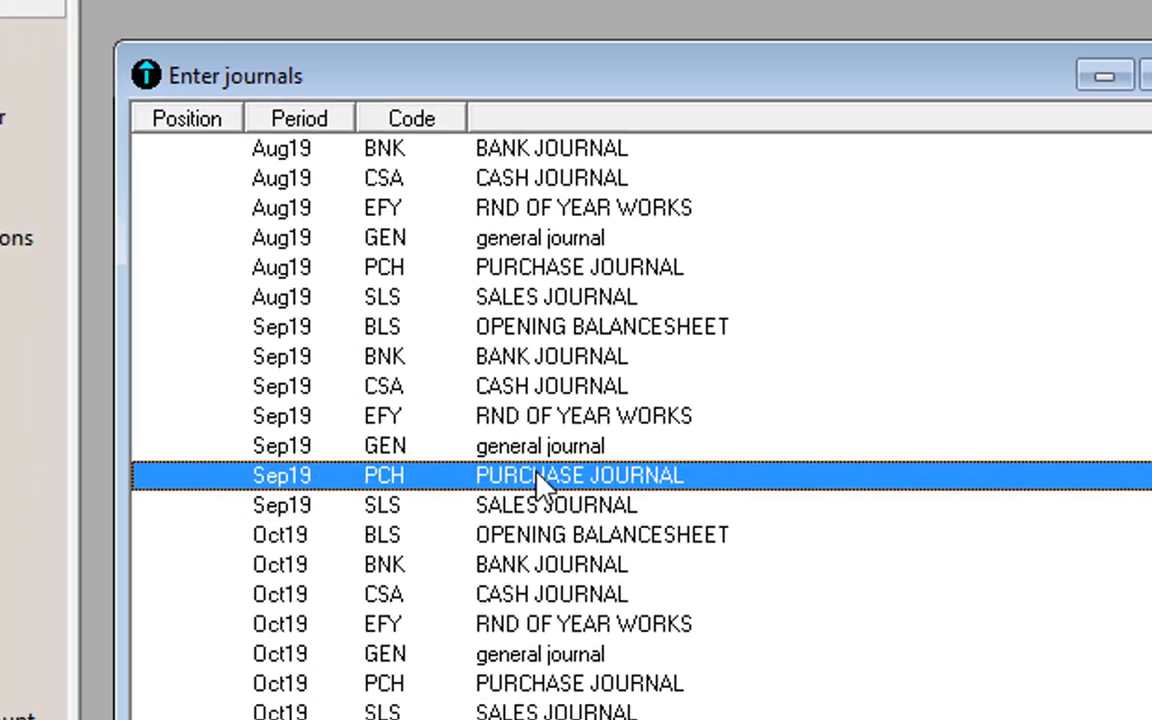
{"action": "double_click", "coordinate": [545, 505]}
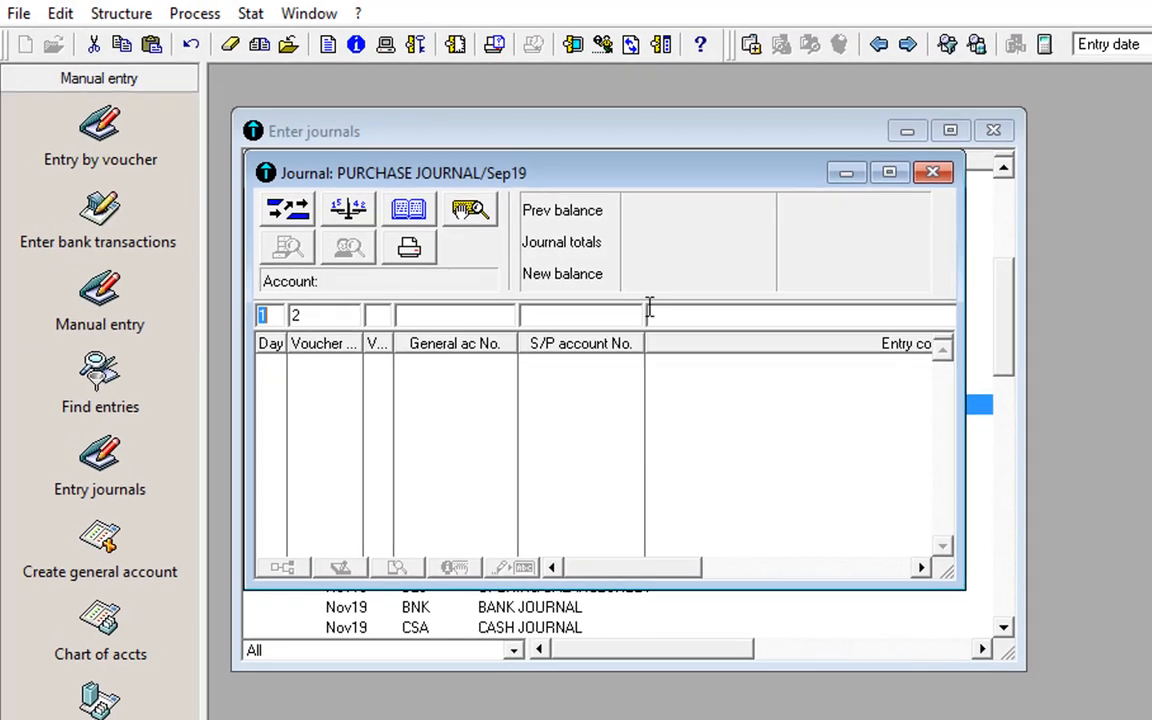
{"action": "left_click", "coordinate": [880, 174]}
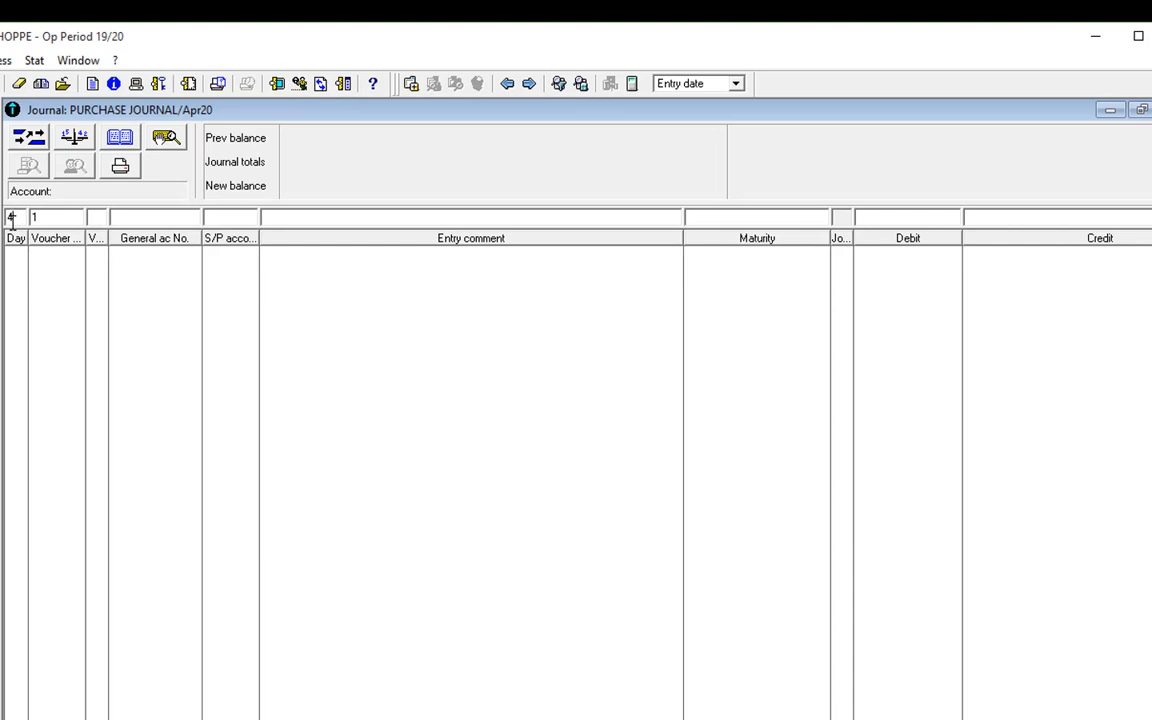
In the Apr20 purchase journal, record a line for voucher 1 on day 4, debiting account 601 PURCHASE OF GOODS with 1000000.
{"action": "key", "text": "Return"}
{"action": "type", "text": "1"}
{"action": "key", "text": "Return"}
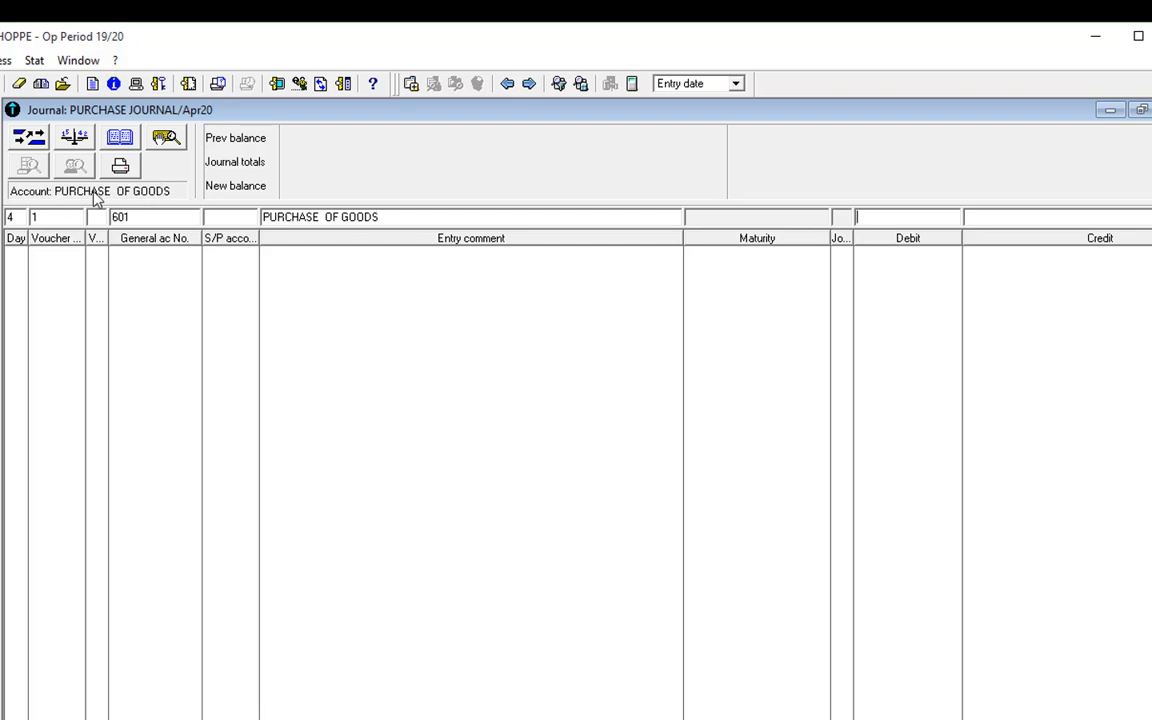
{"action": "type", "text": "1000000"}
{"action": "key", "text": "Return"}
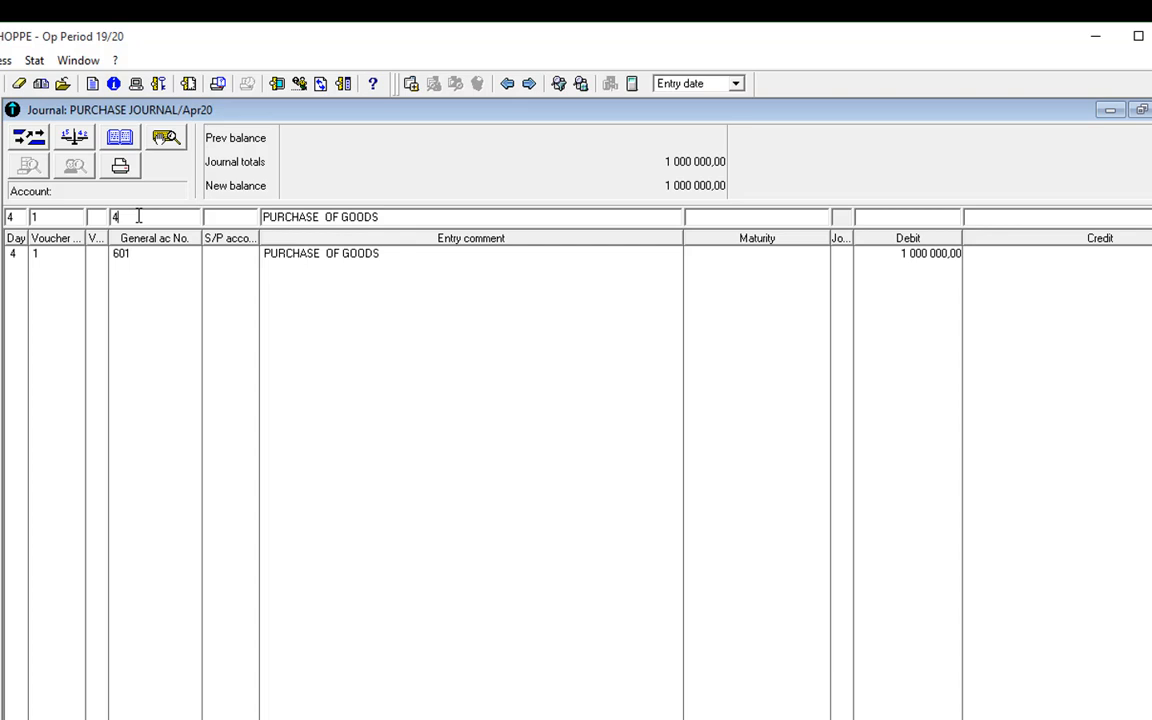
For the second line of voucher 1, choose account 44522 VAT RECOVERABLE ON PURCHASES 19.25% and use its name as the entry comment.
{"action": "key", "text": "Return"}
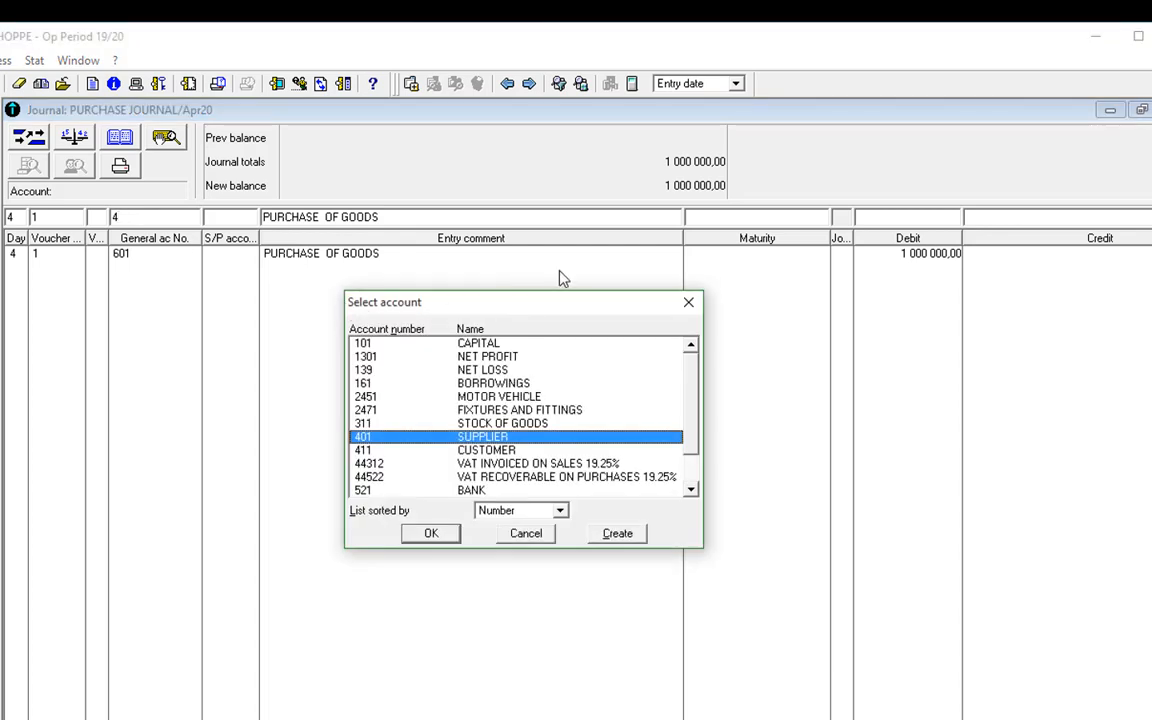
{"action": "left_click_drag", "start_coordinate": [505, 297], "coordinate": [502, 225]}
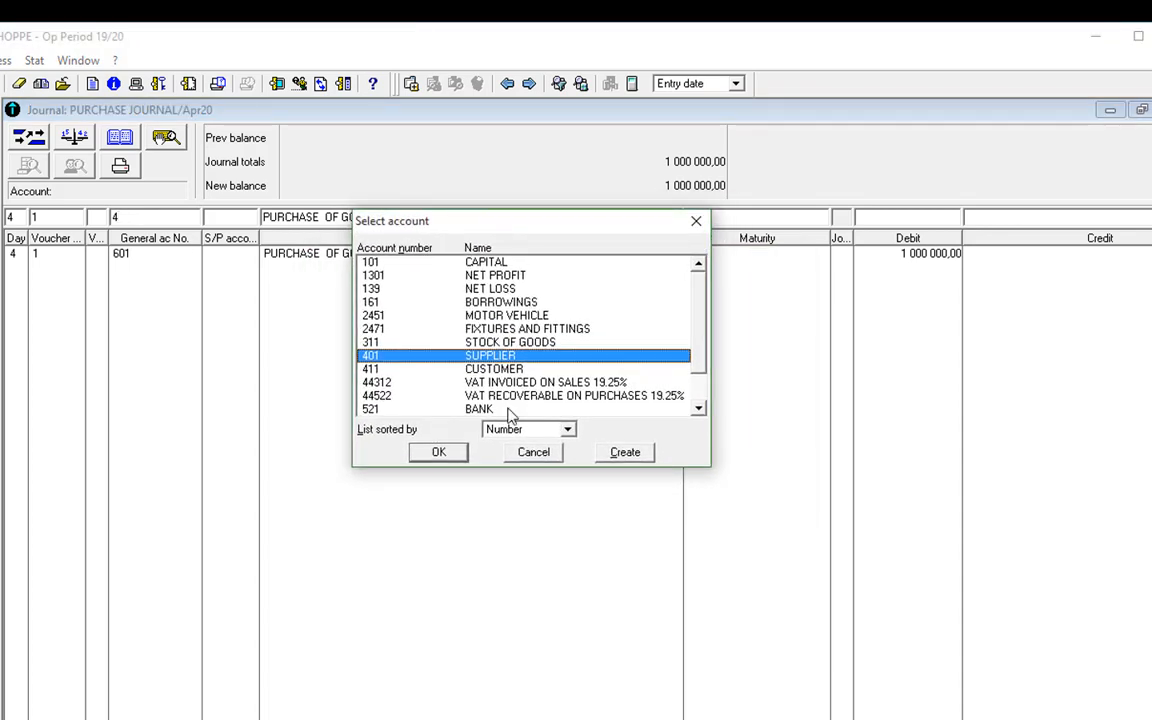
{"action": "scroll", "coordinate": [555, 372], "scroll_direction": "down", "scroll_amount": 1}
{"action": "scroll", "coordinate": [555, 375], "scroll_direction": "up", "scroll_amount": 1}
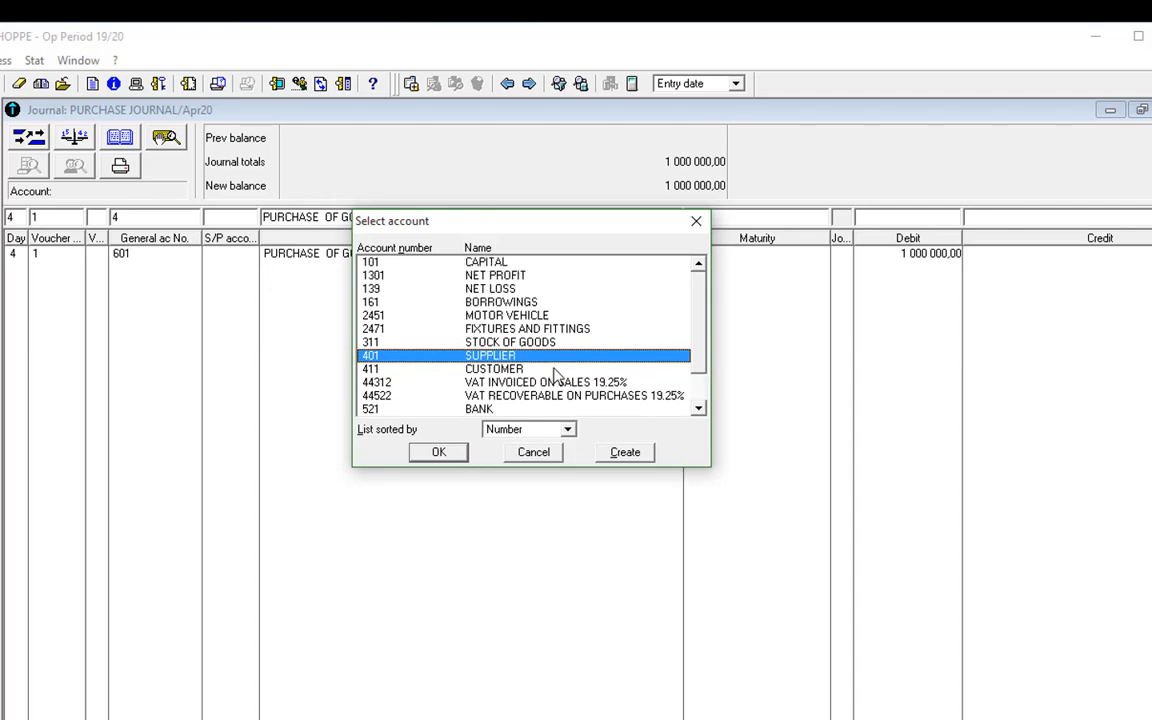
{"action": "scroll", "coordinate": [555, 375], "scroll_direction": "down", "scroll_amount": 1}
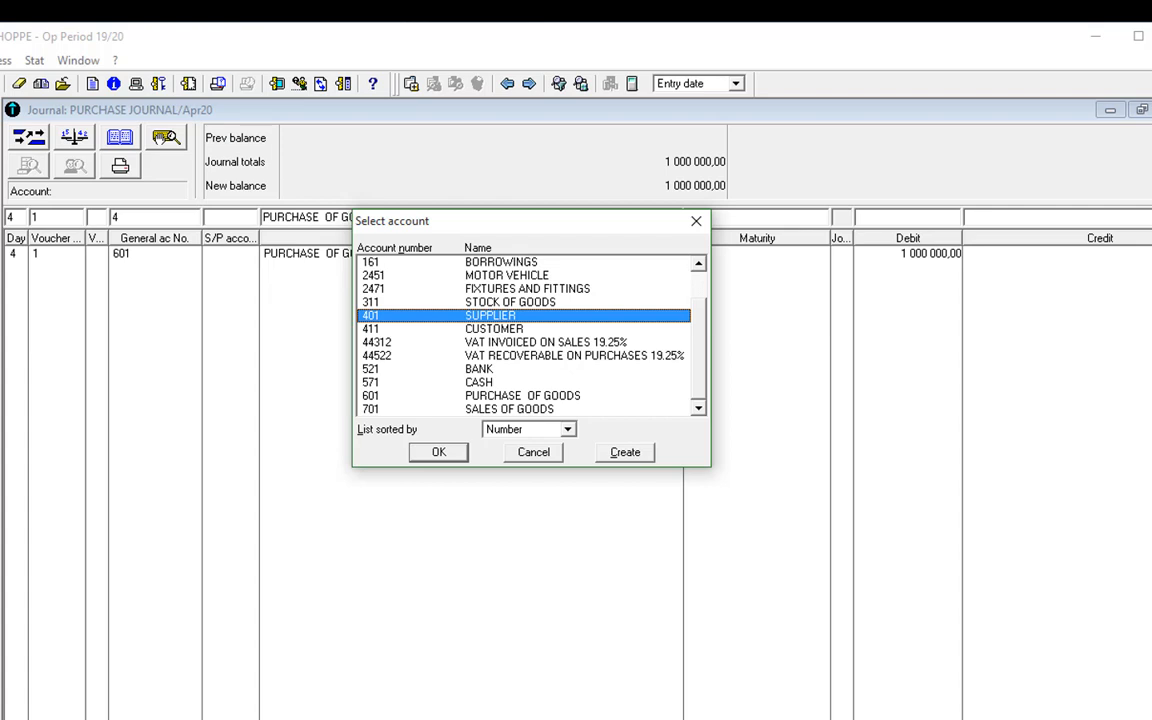
{"action": "double_click", "coordinate": [581, 357]}
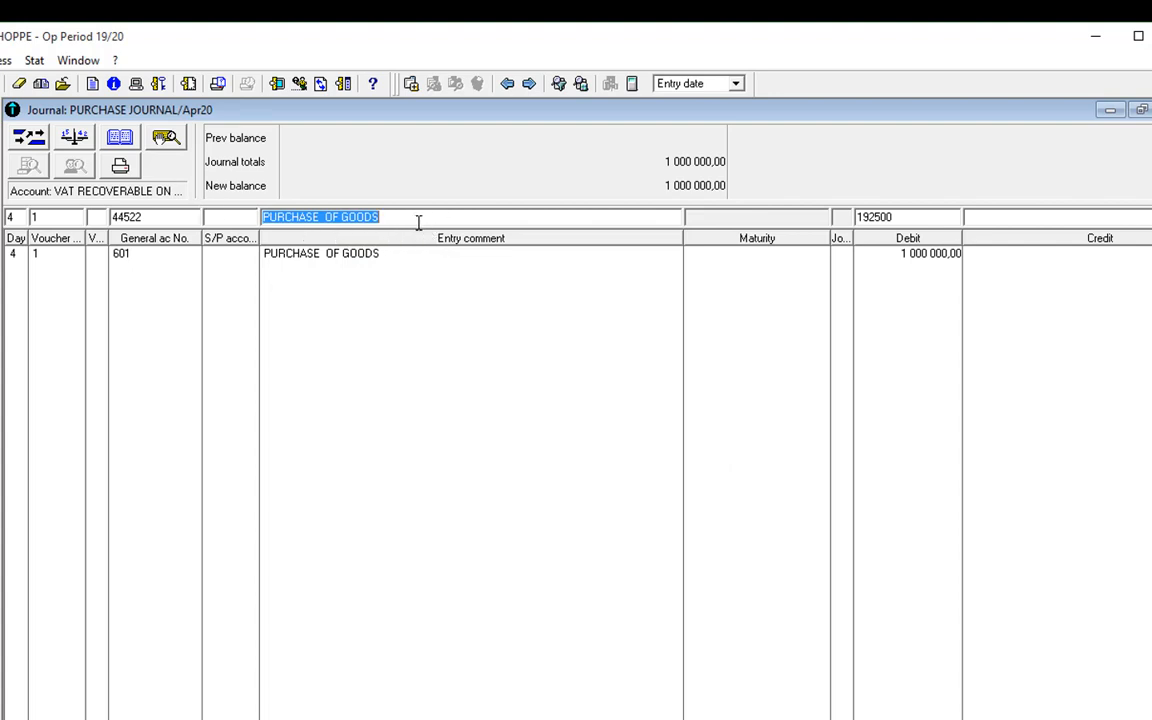
{"action": "left_click", "coordinate": [81, 194]}
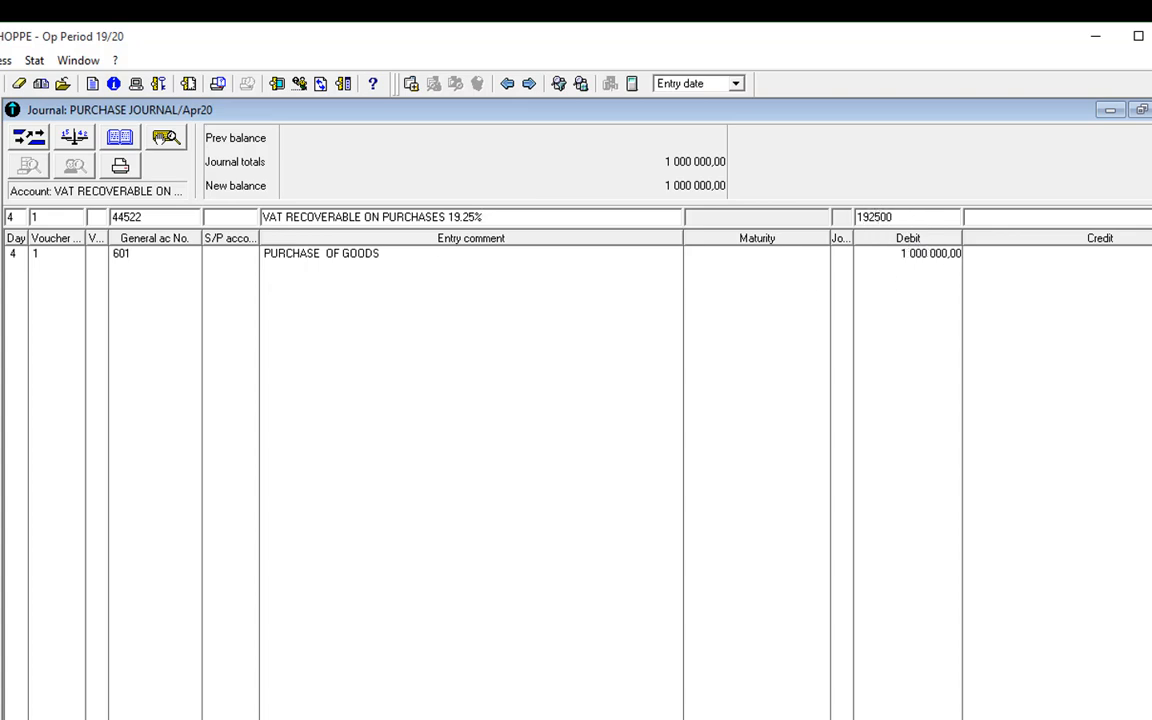
Examine the VR1 tax rate's settings, including its tax account and matched general accounts, and close the tax windows.
{"action": "key", "text": "alt+p"}
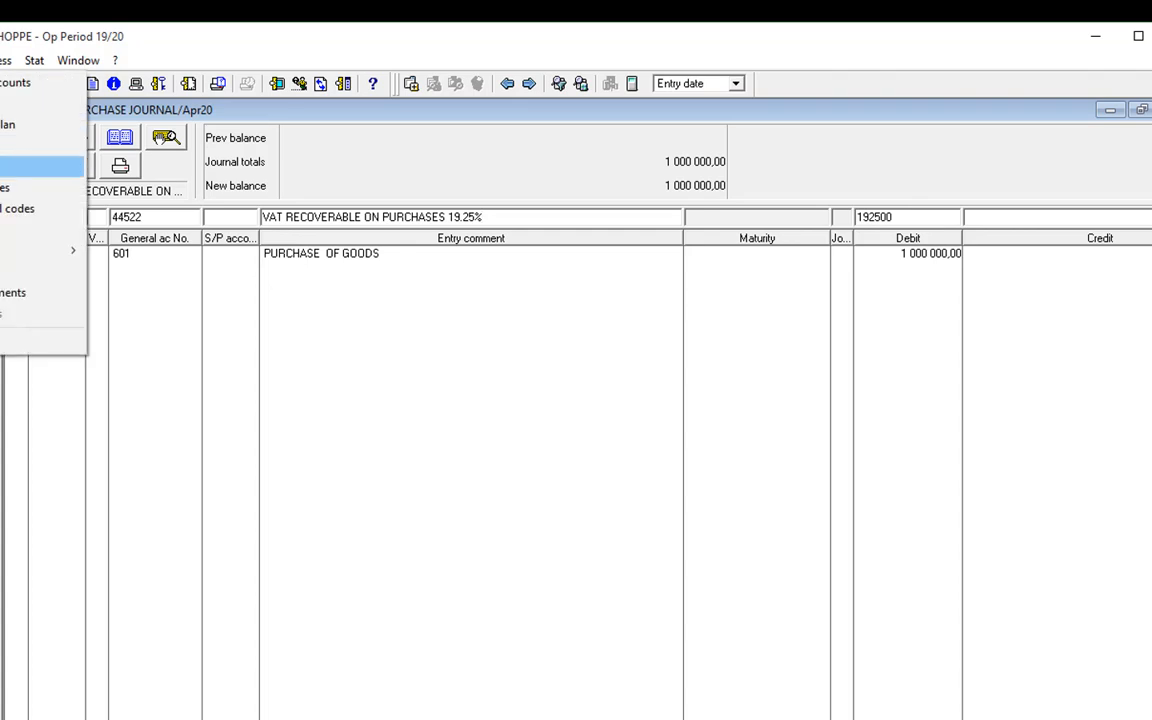
{"action": "key", "text": "Return"}
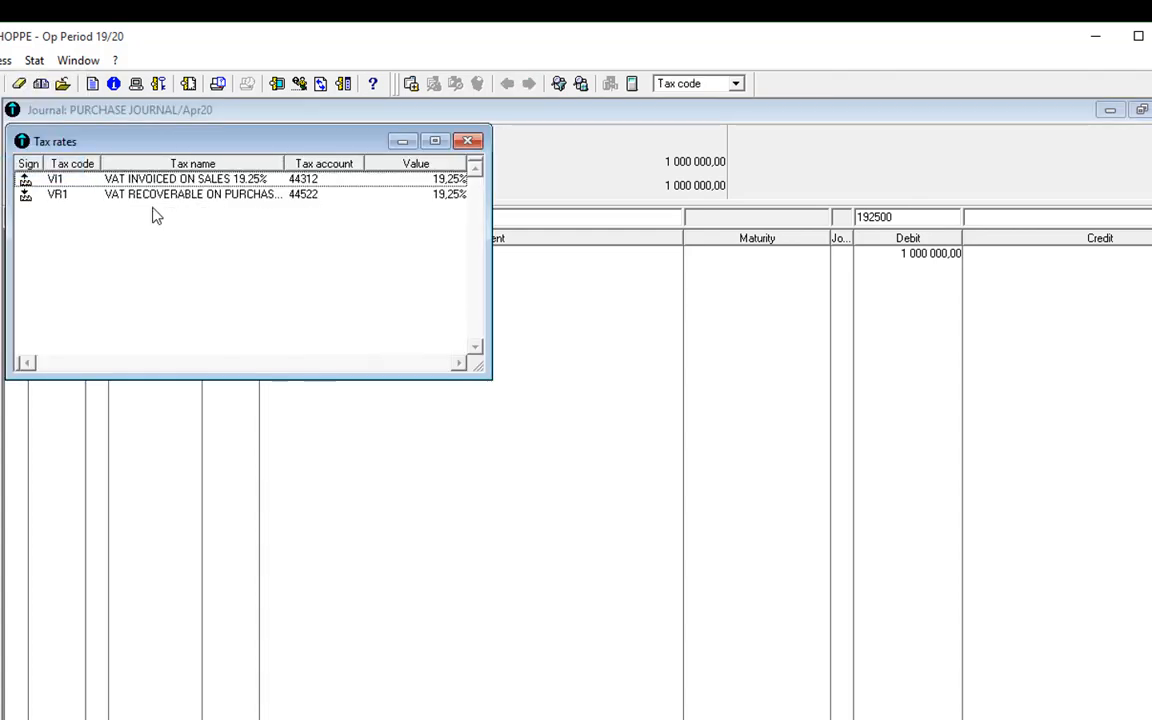
{"action": "double_click", "coordinate": [225, 198]}
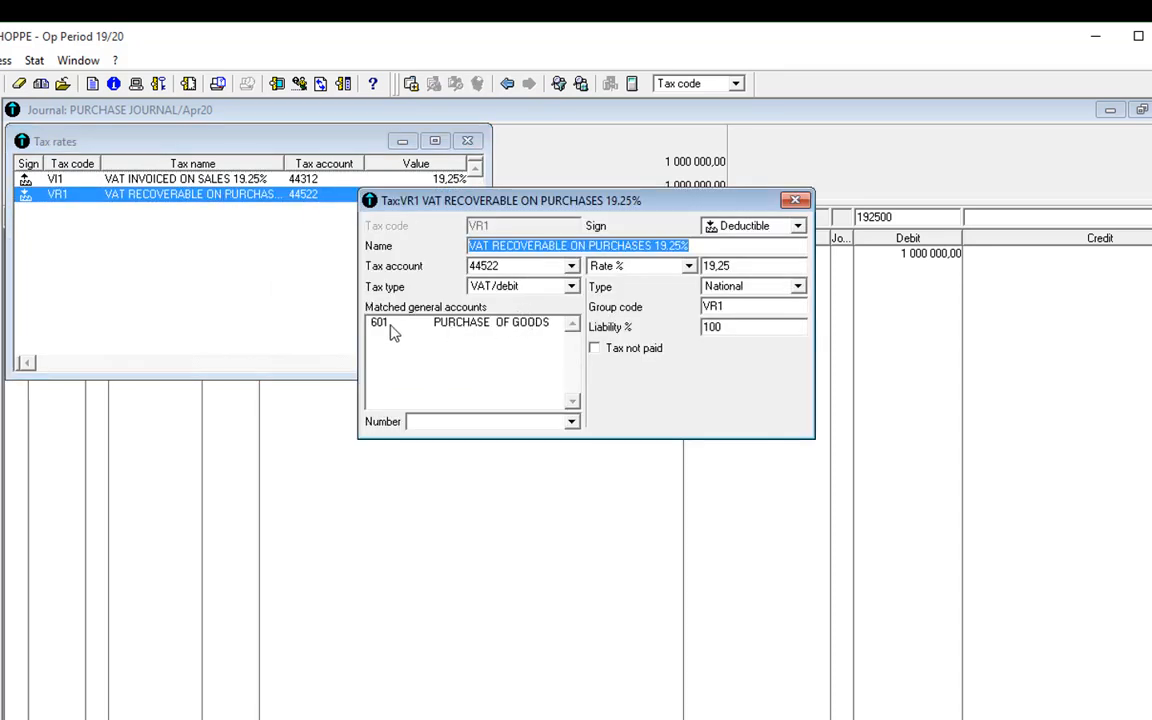
{"action": "left_click", "coordinate": [795, 200]}
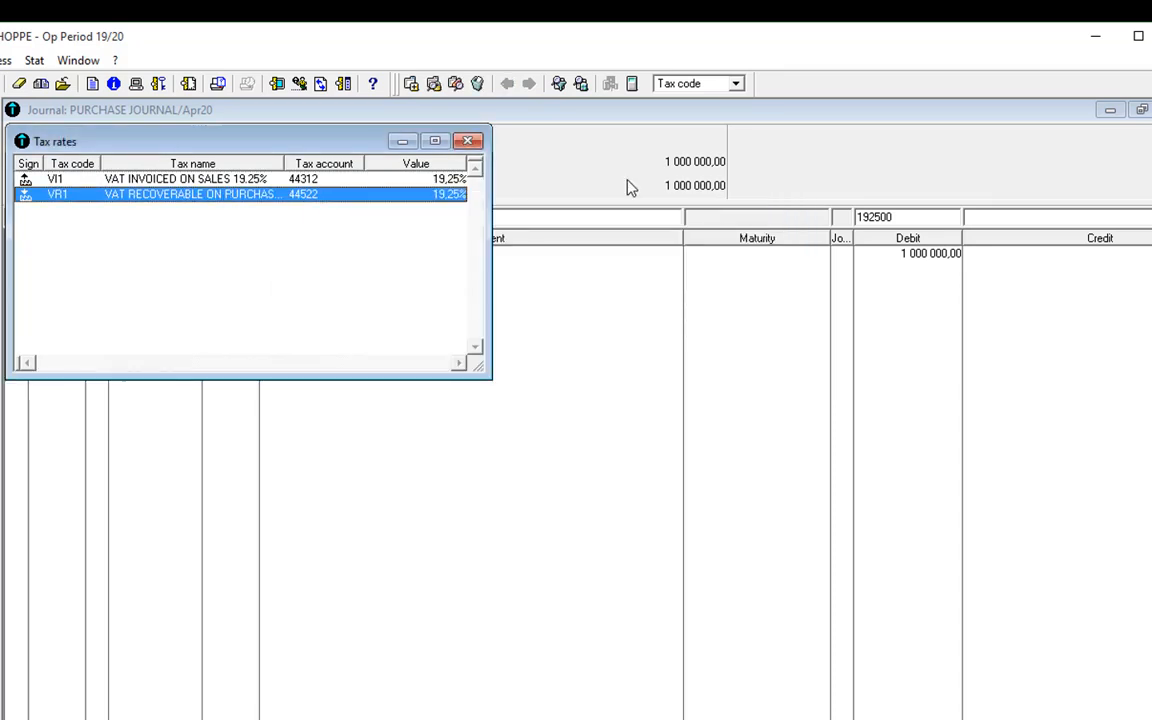
{"action": "left_click", "coordinate": [470, 142]}
Record the VAT recoverable line in the Apr20 purchase journal with a debit of 192500.
{"action": "key", "text": "Return"}
{"action": "left_click", "coordinate": [553, 258]}
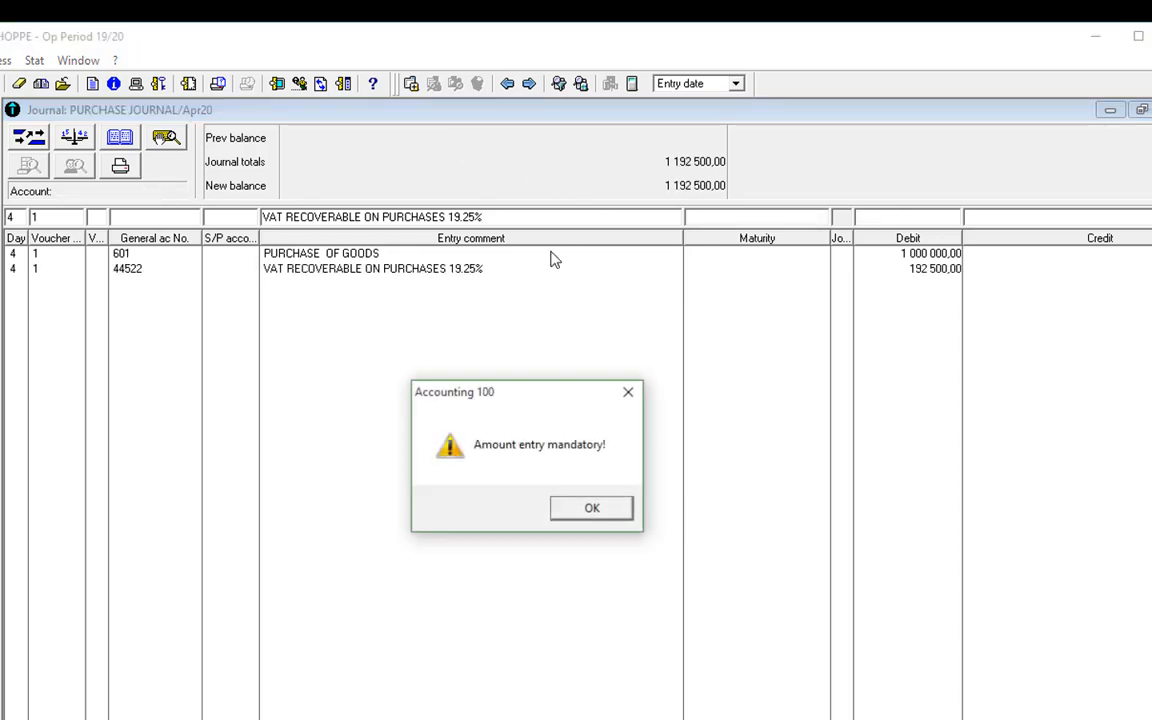
{"action": "left_click", "coordinate": [560, 507]}
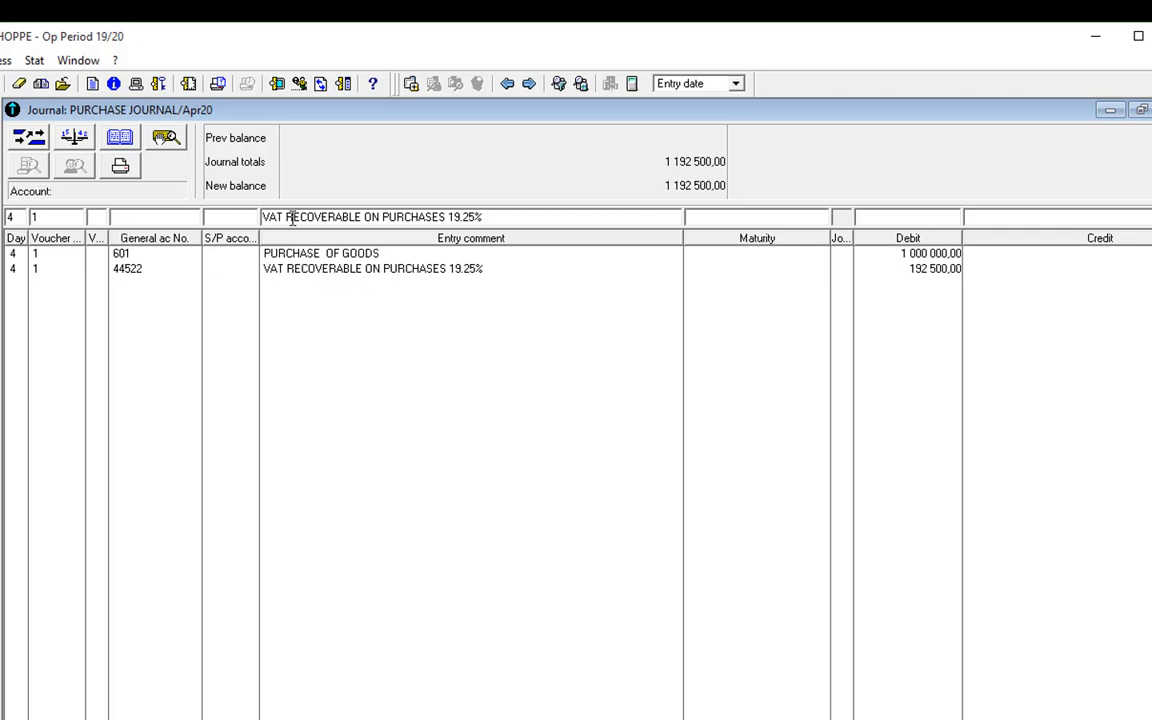
Widen the S/P account column and record the balancing line for supplier 4011, crediting 1192500 with the supplier's name as comment.
{"action": "left_click_drag", "start_coordinate": [262, 240], "coordinate": [298, 237]}
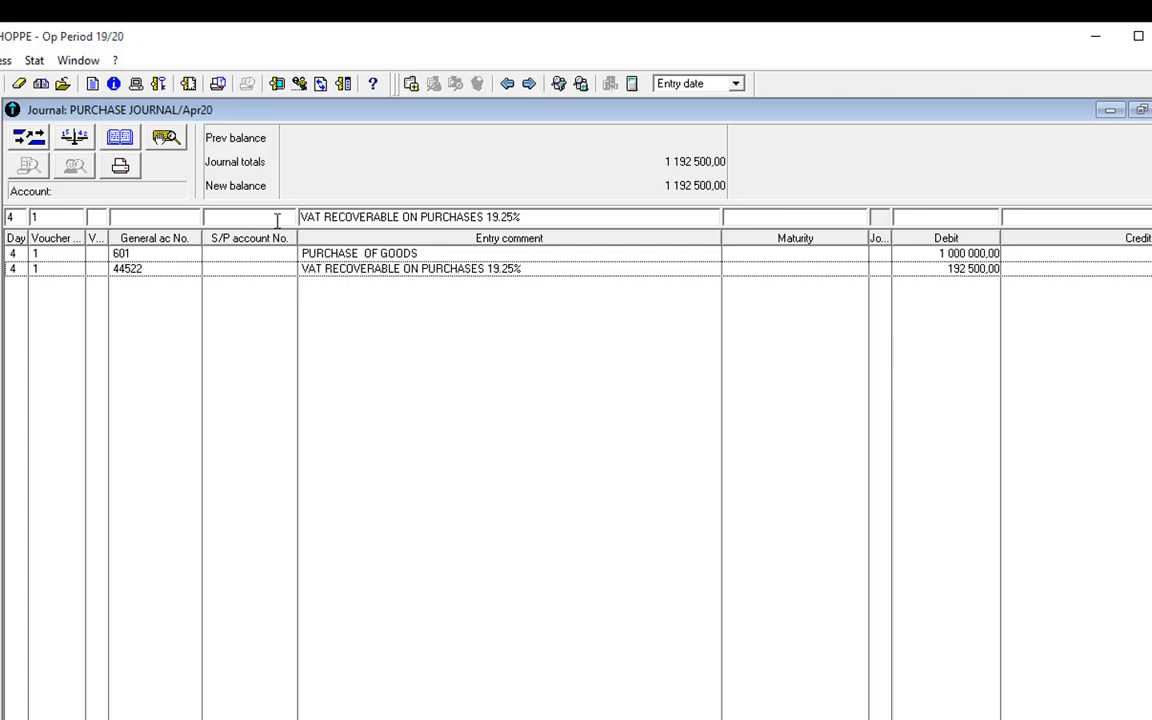
{"action": "left_click", "coordinate": [277, 220]}
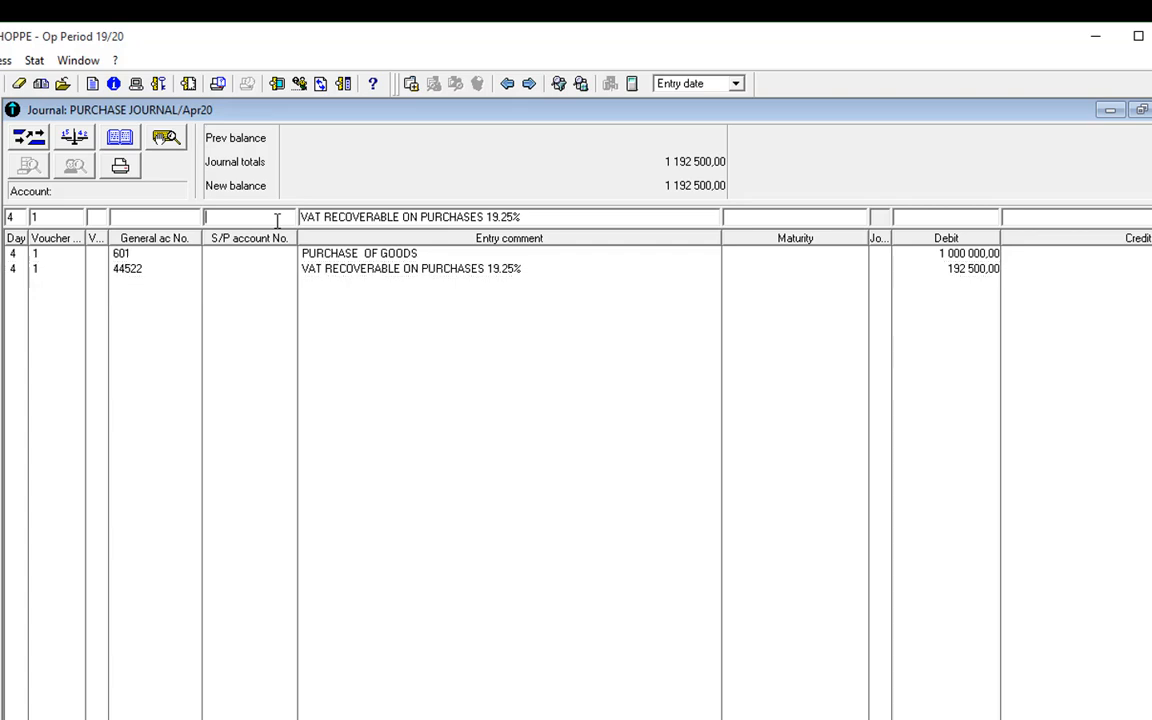
{"action": "key", "text": "Tab"}
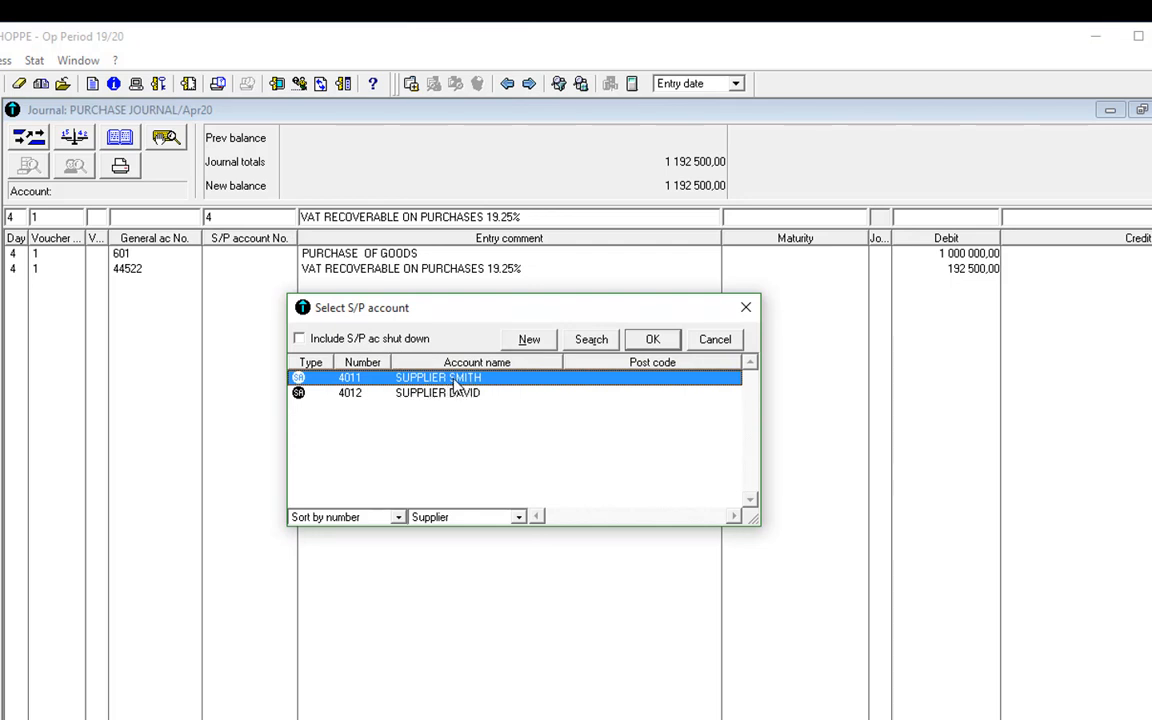
{"action": "key", "text": "Return"}
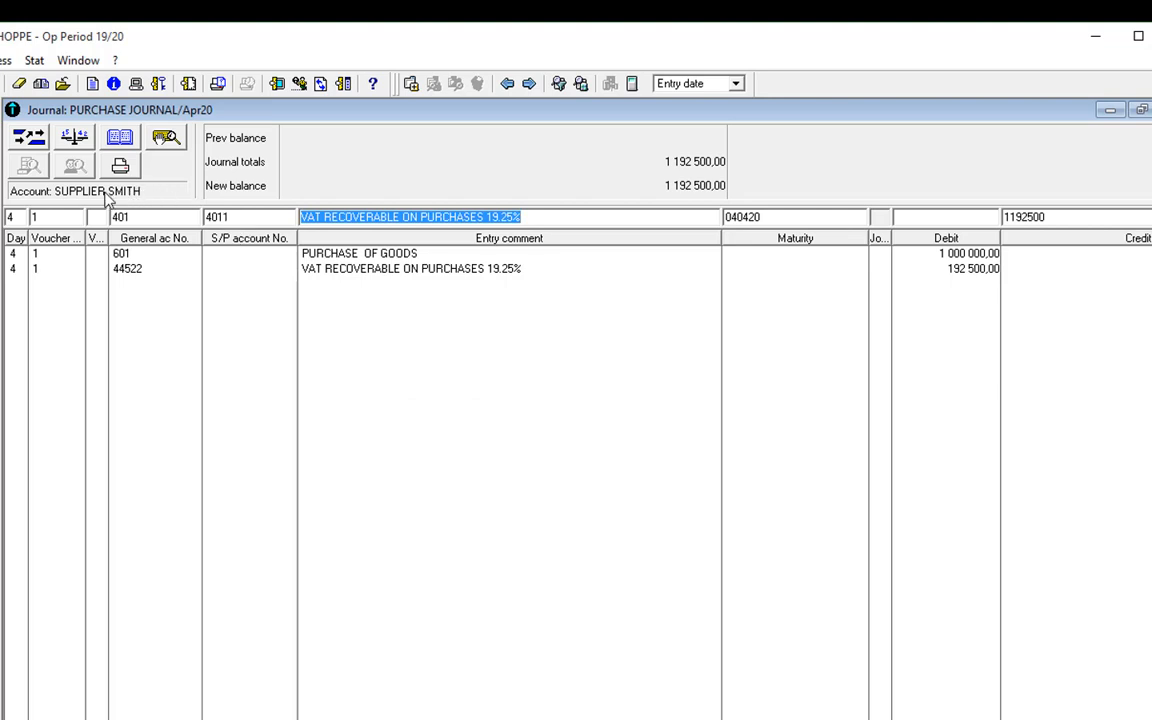
{"action": "type", "text": "SUPPLIER SMITH"}
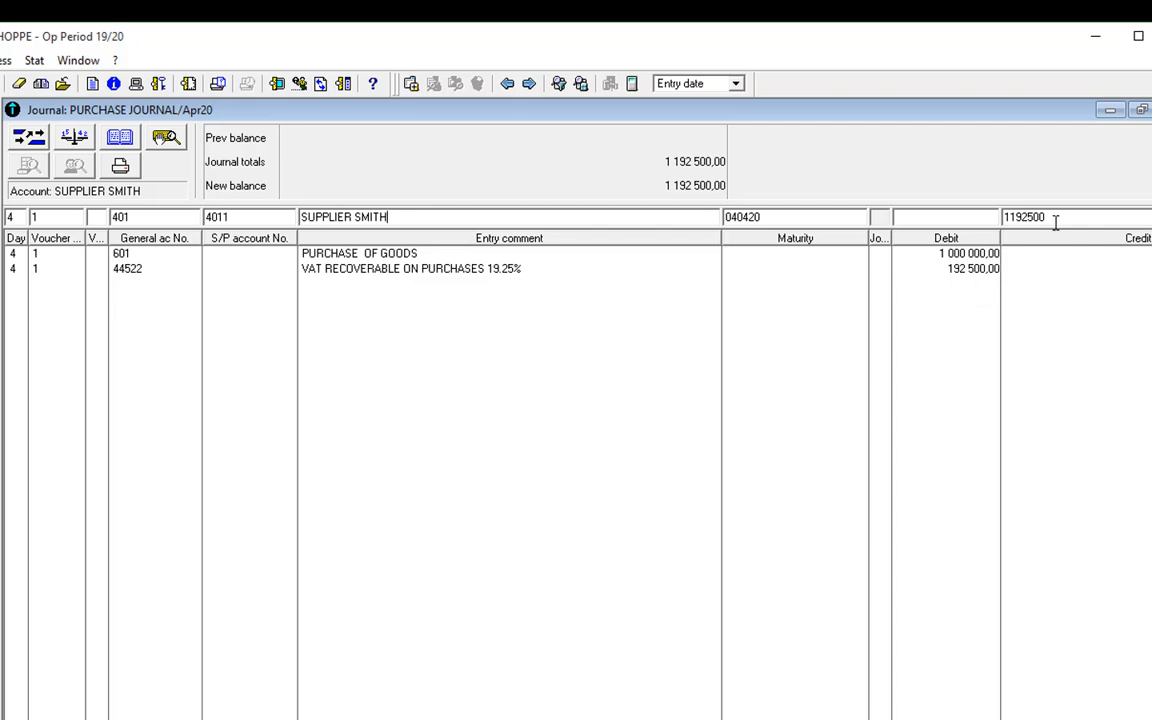
{"action": "key", "text": "Return"}
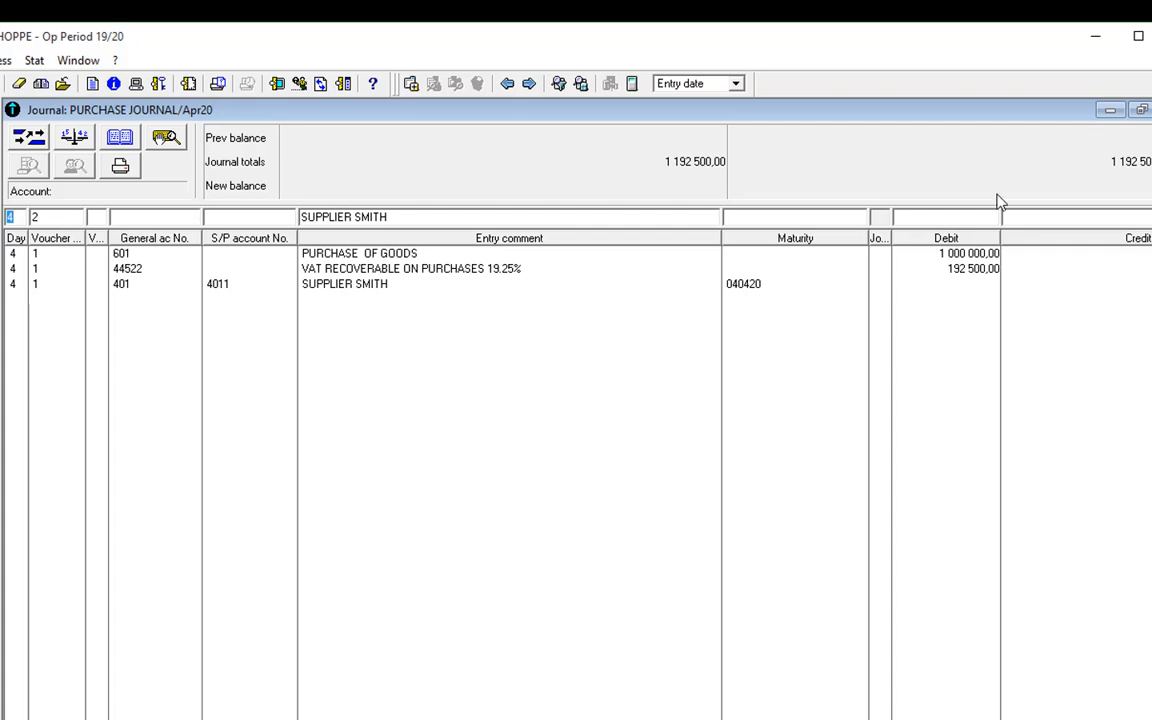
Close the purchase journal, then open the Apr20 cash journal in a maximized window with the entry day set to 5.
{"action": "left_click", "coordinate": [1151, 110]}
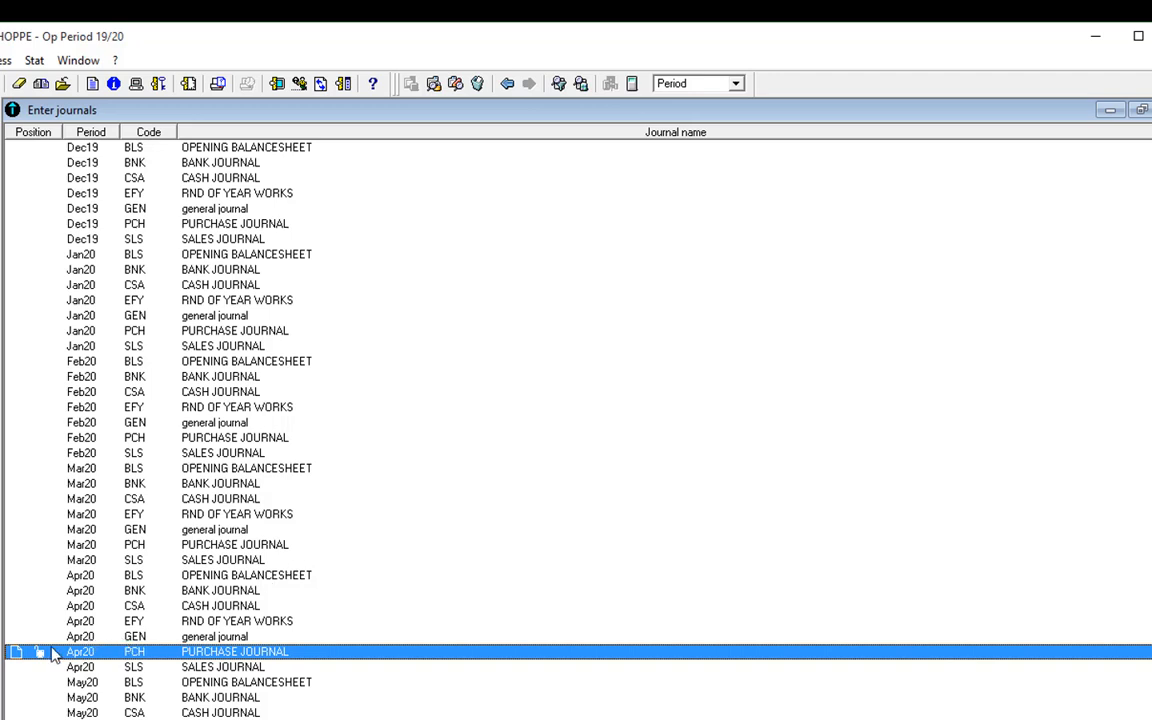
{"action": "left_click", "coordinate": [120, 682]}
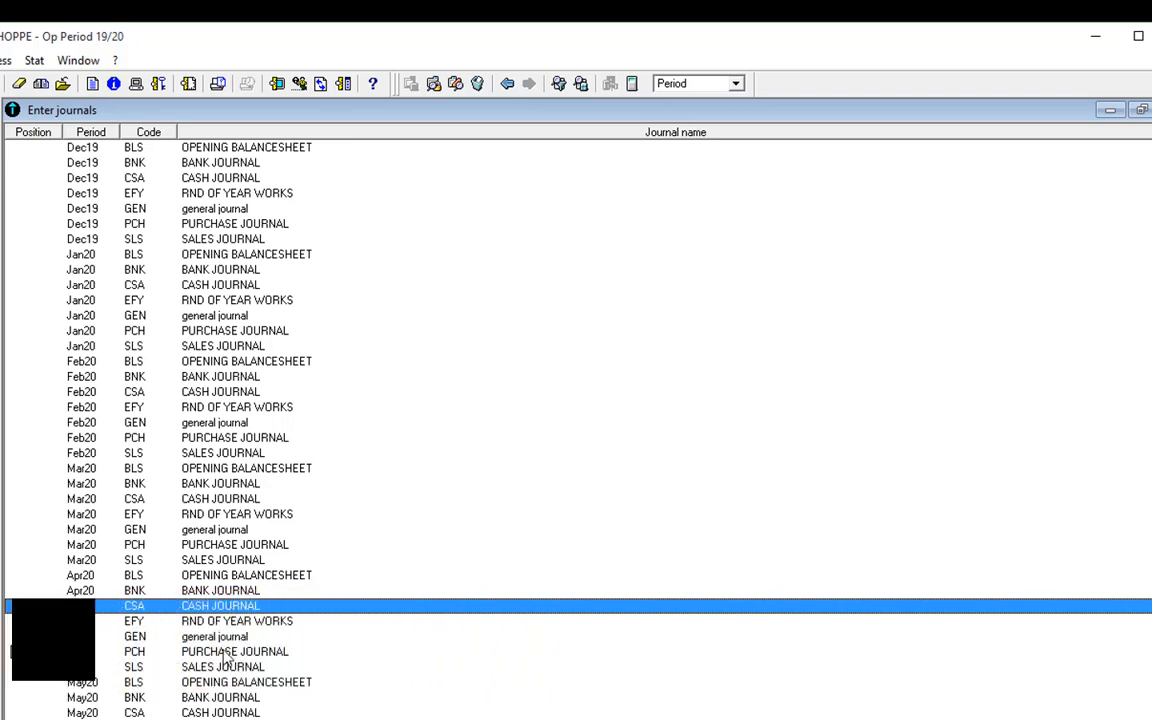
{"action": "left_click", "coordinate": [227, 655]}
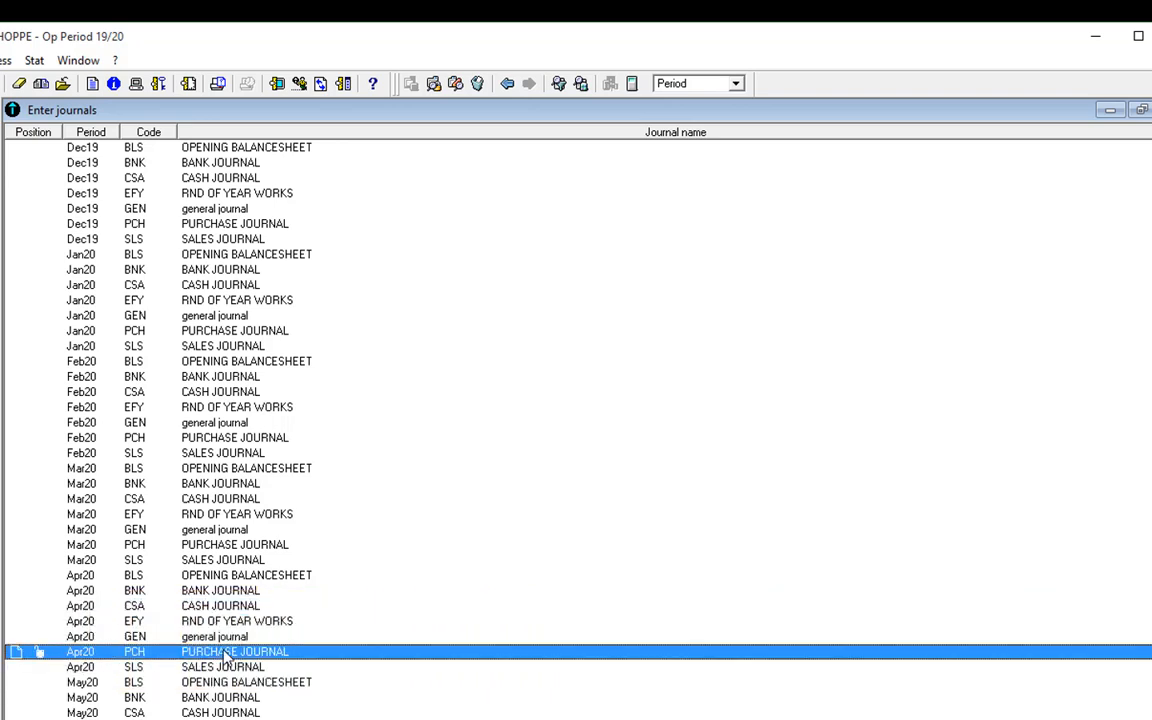
{"action": "left_click", "coordinate": [224, 610]}
{"action": "key", "text": "Up"}
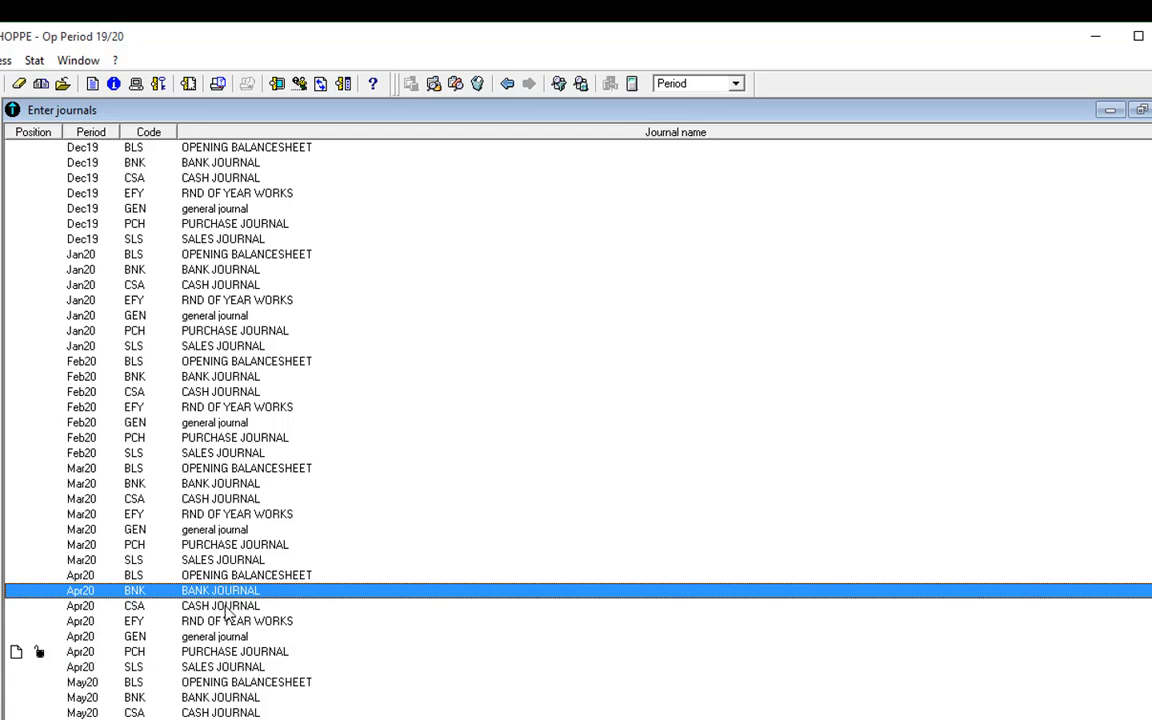
{"action": "left_click", "coordinate": [225, 608]}
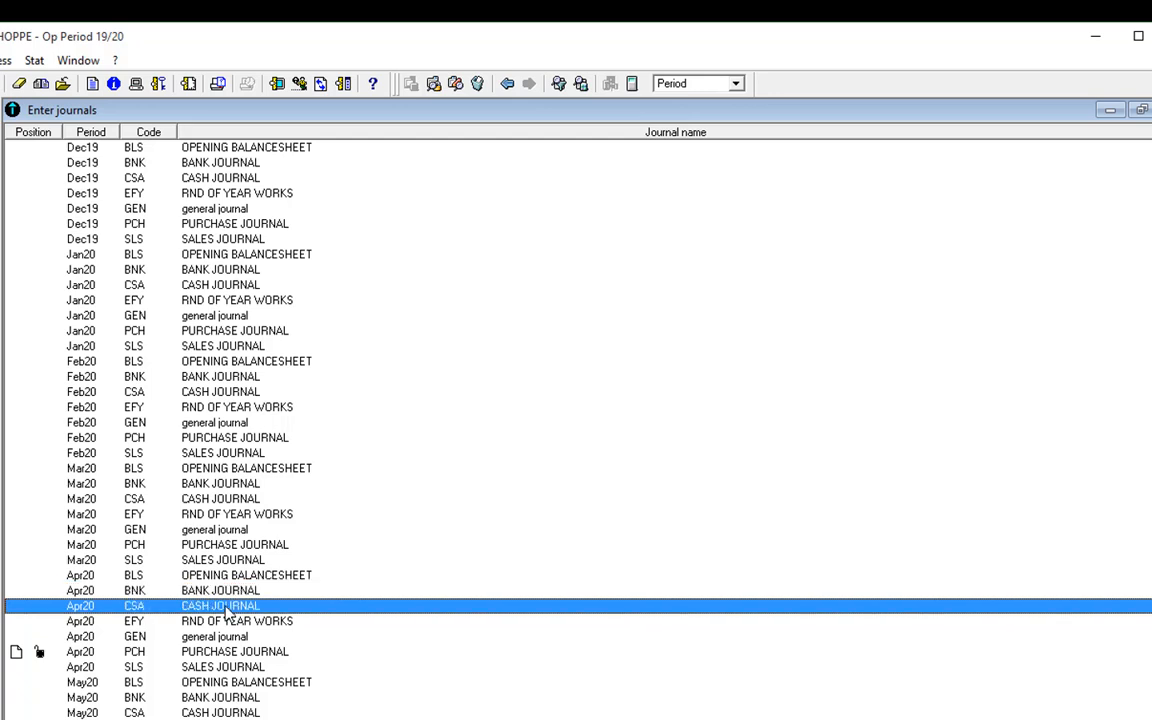
{"action": "double_click", "coordinate": [225, 608]}
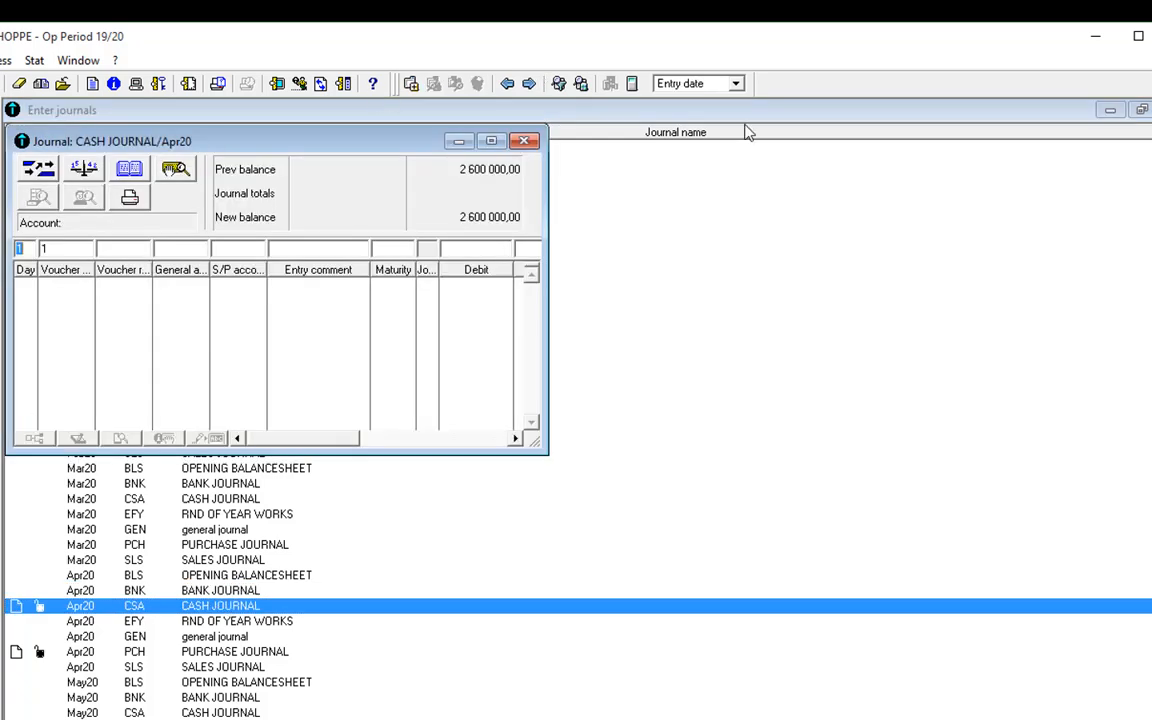
{"action": "left_click", "coordinate": [491, 141]}
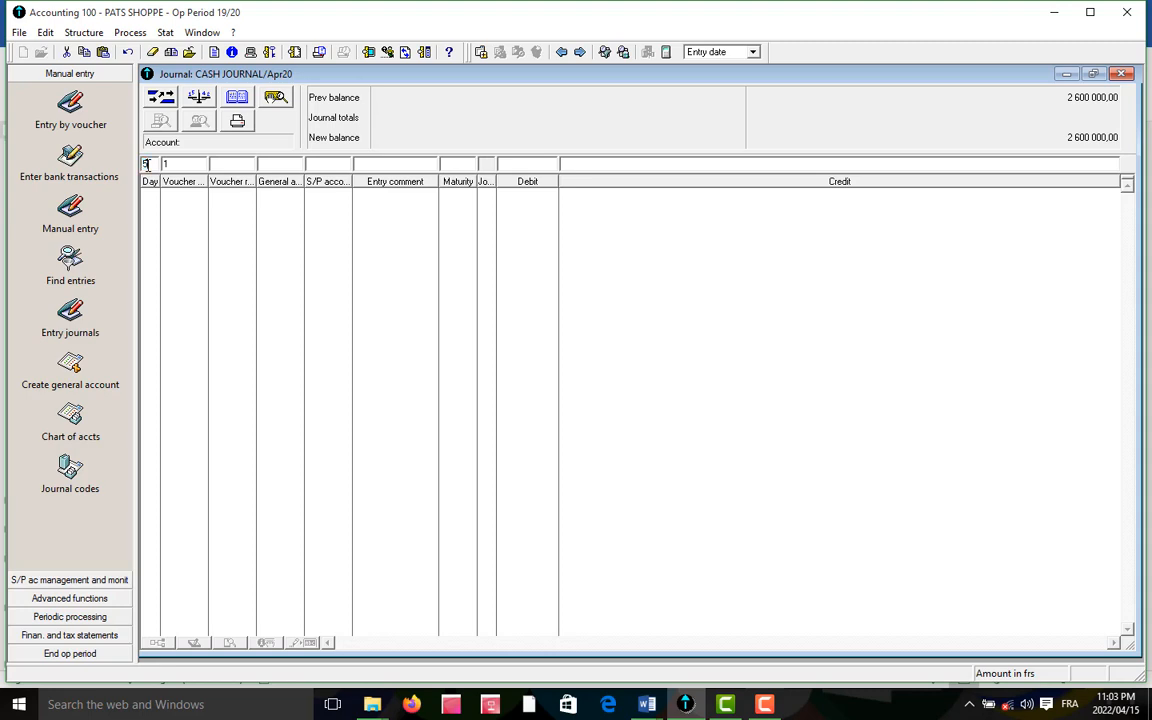
{"action": "key", "text": "Tab"}
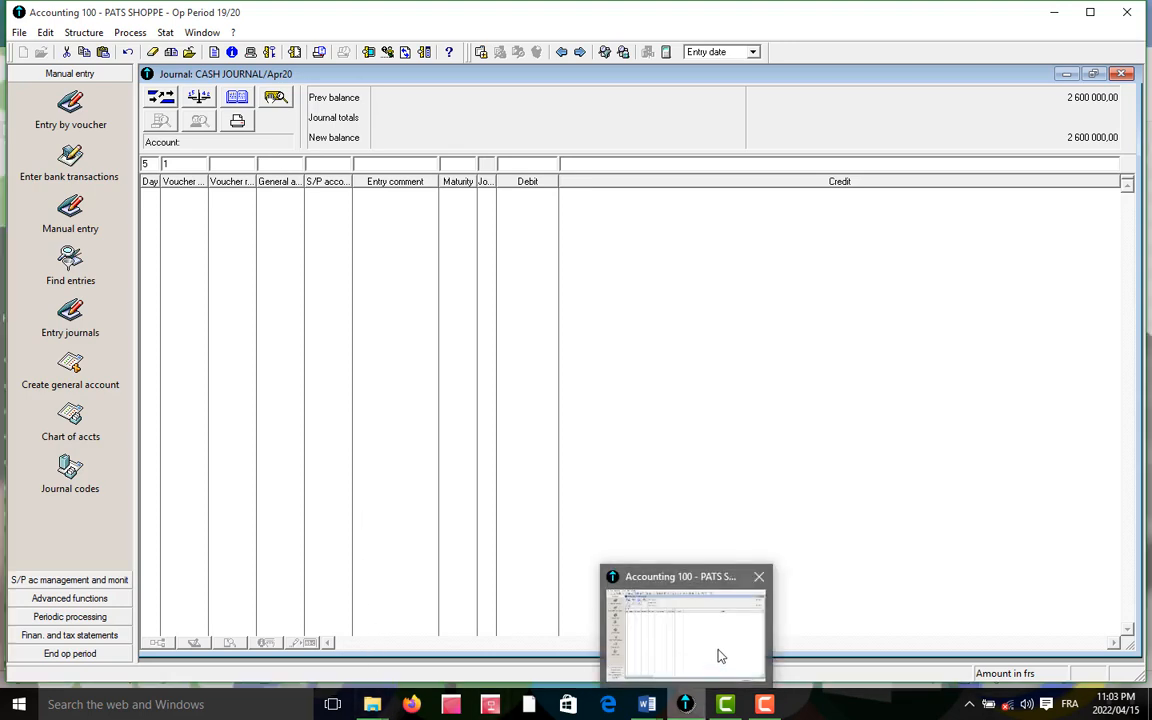
Switch to the Word document and examine the WITH VAT purchase entry and the bank settlement lines below it.
{"action": "mouse_move", "coordinate": [643, 710]}
{"action": "left_click", "coordinate": [668, 640]}
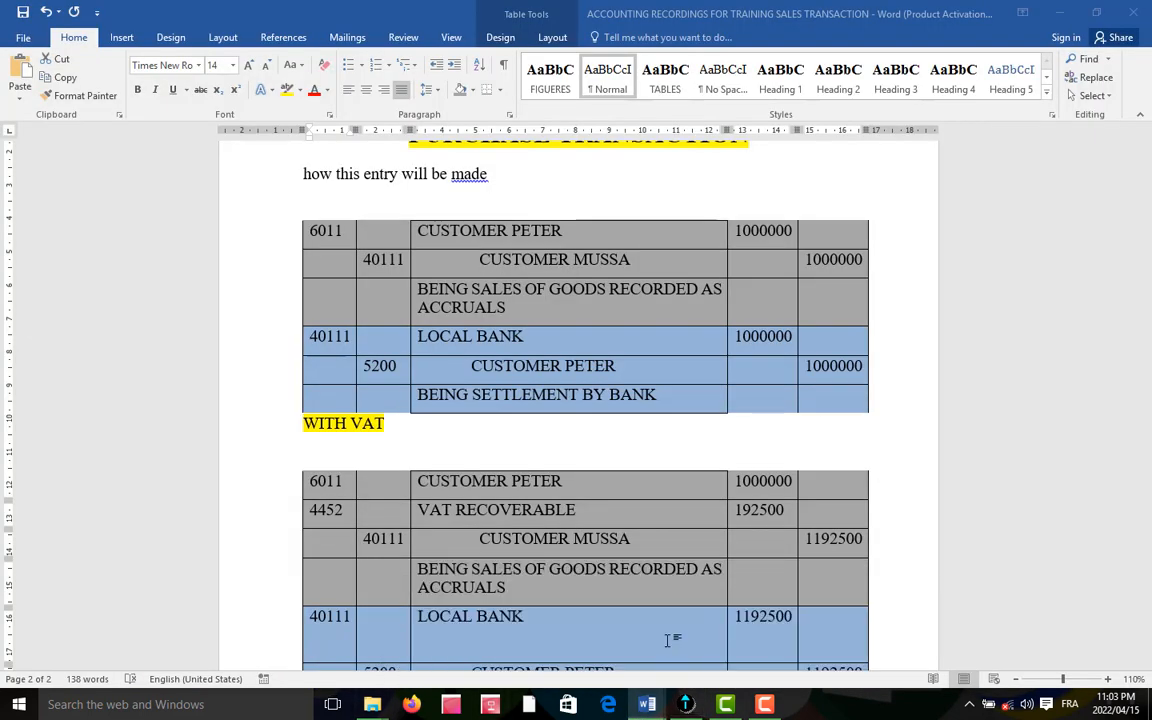
{"action": "scroll", "coordinate": [380, 449], "scroll_direction": "down", "scroll_amount": 5}
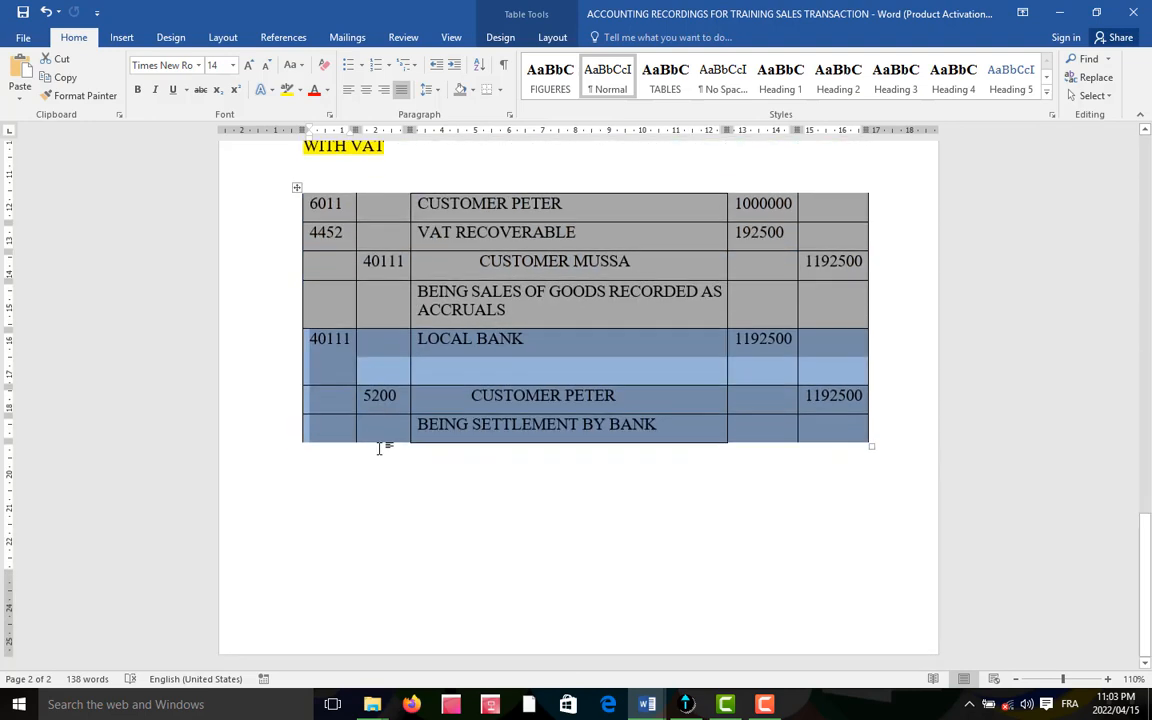
{"action": "scroll", "coordinate": [380, 449], "scroll_direction": "up", "scroll_amount": 6}
{"action": "scroll", "coordinate": [380, 449], "scroll_direction": "down", "scroll_amount": 5}
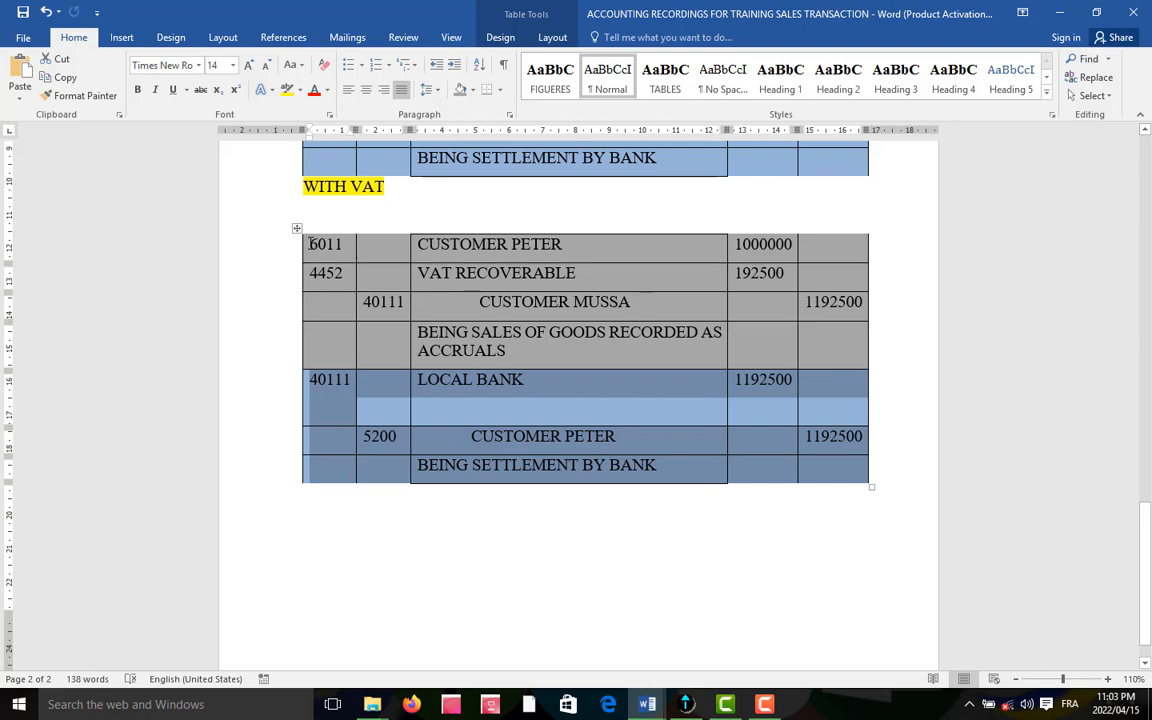
{"action": "left_click_drag", "start_coordinate": [309, 244], "coordinate": [657, 272]}
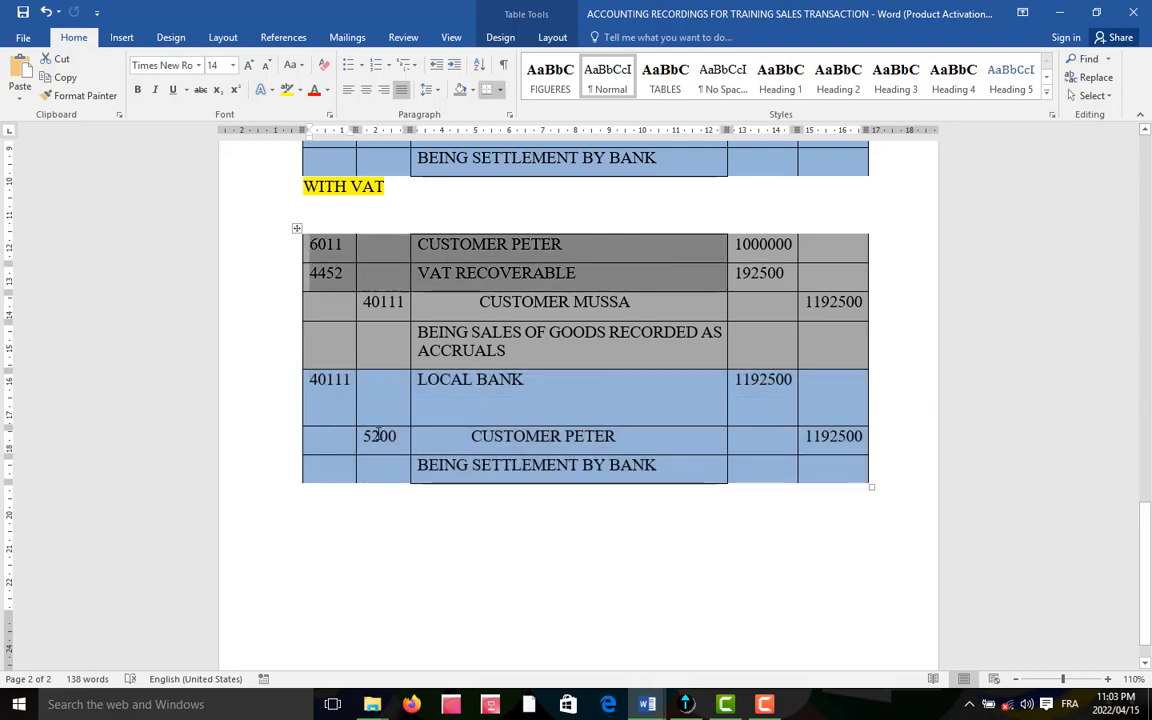
{"action": "left_click_drag", "start_coordinate": [370, 434], "coordinate": [676, 435]}
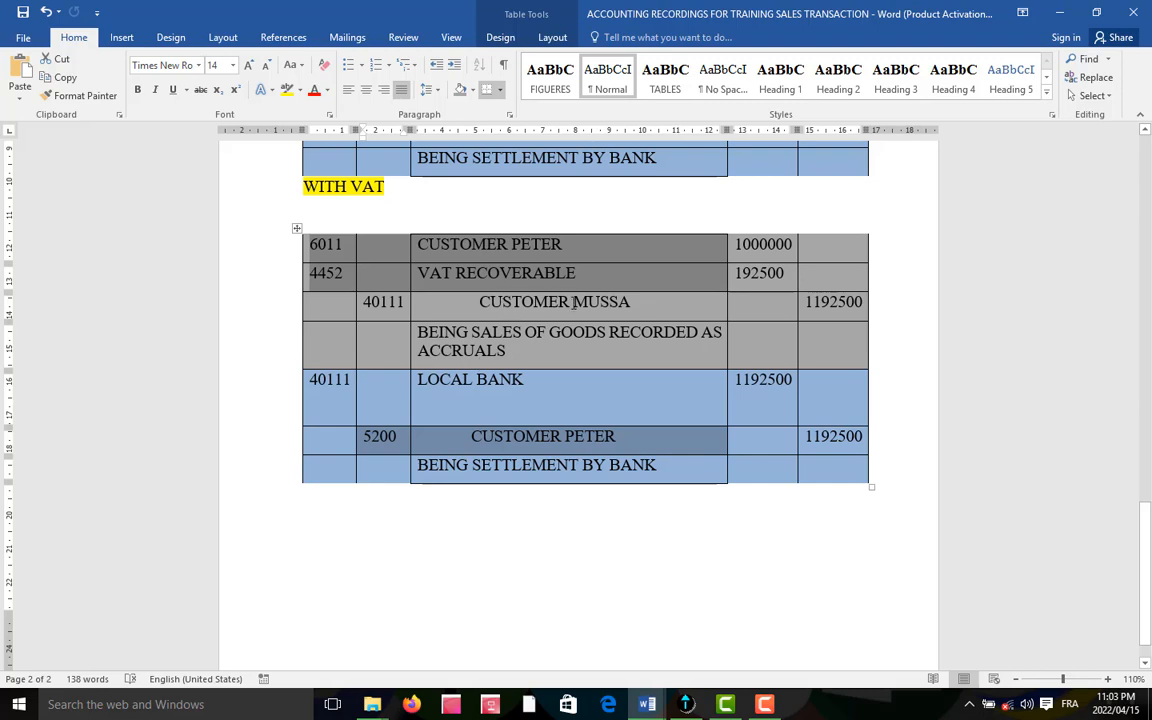
Replace the word CUSTOMER with SUPPLIER in the credit row of account 40111 in the WITH VAT entry.
{"action": "double_click", "coordinate": [477, 305]}
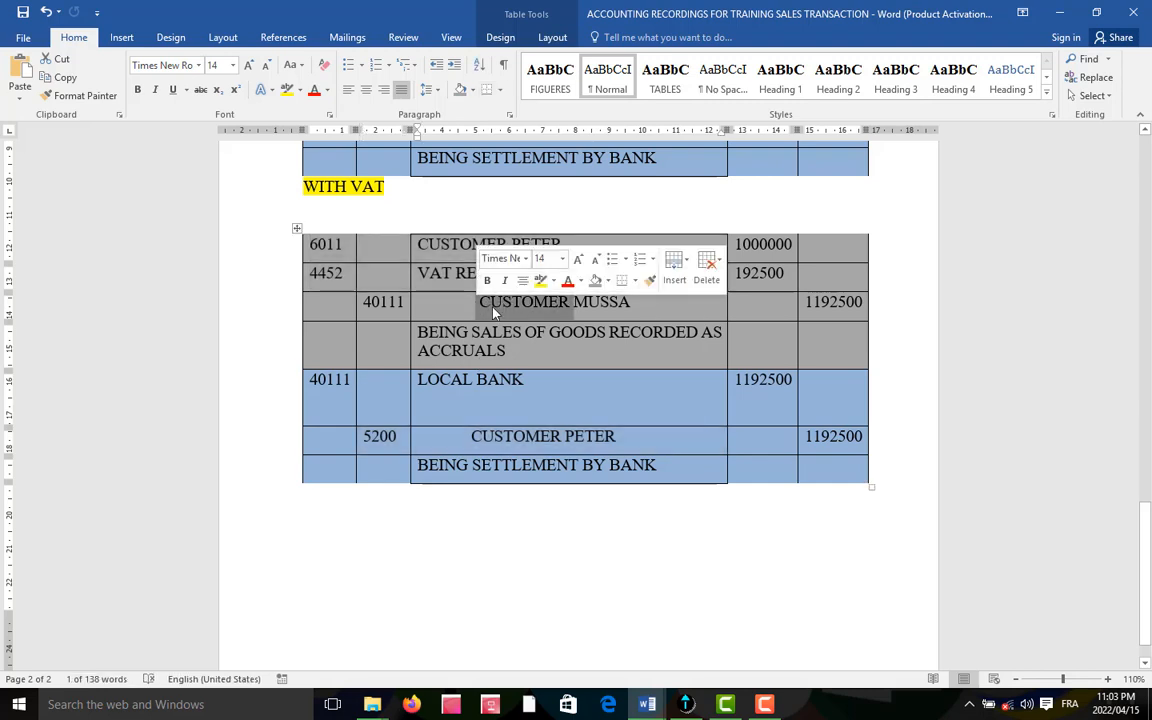
{"action": "type", "text": "SUPPLIER"}
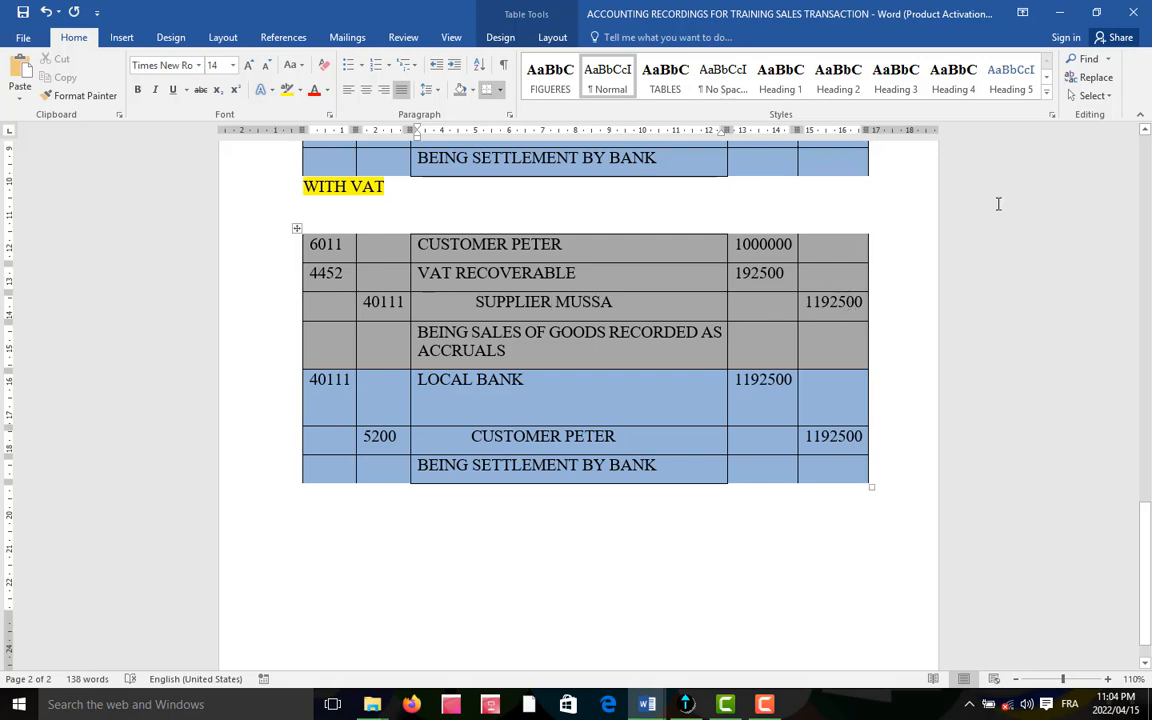
Return to the Apr20 cash journal and choose S/P account 4011 for the new entry line.
{"action": "left_click", "coordinate": [1065, 12]}
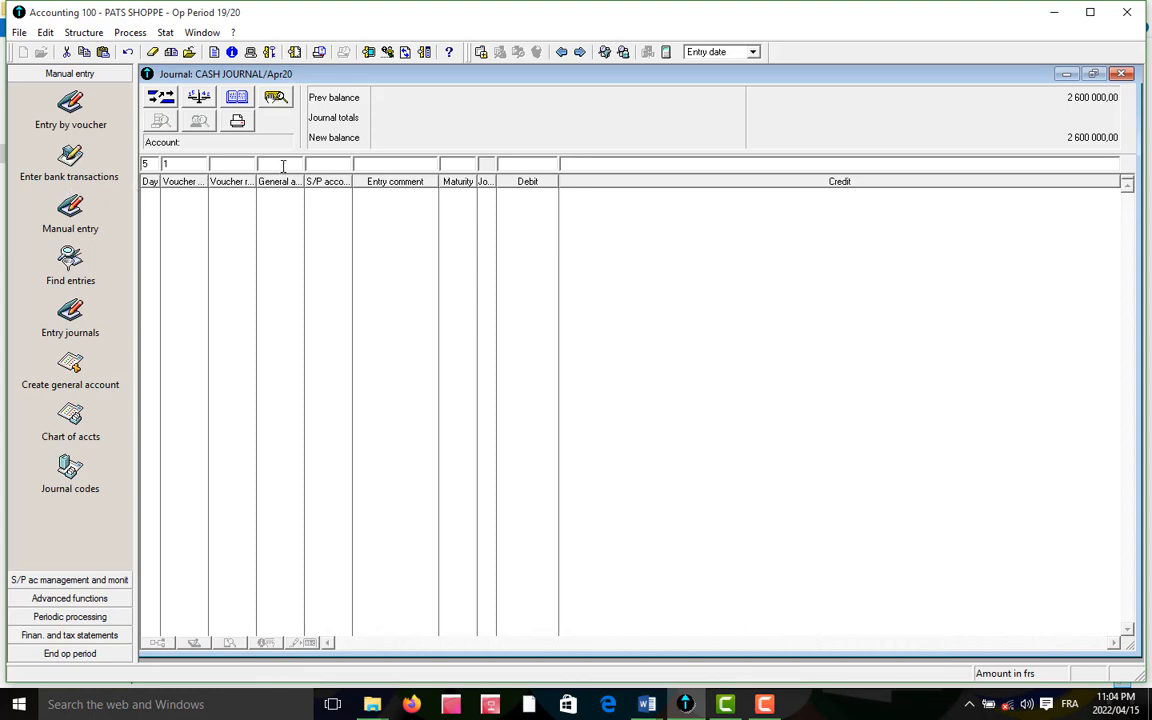
{"action": "type", "text": "401"}
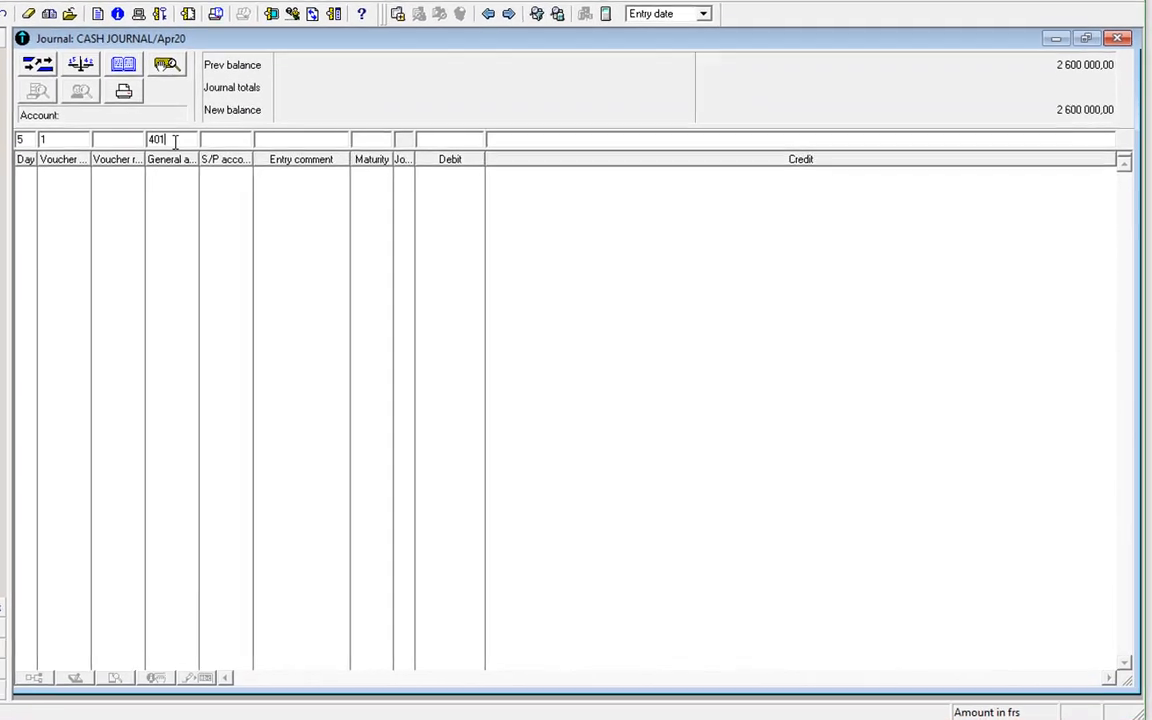
{"action": "key", "text": "BackSpace"}
{"action": "key", "text": "BackSpace"}
{"action": "key", "text": "BackSpace"}
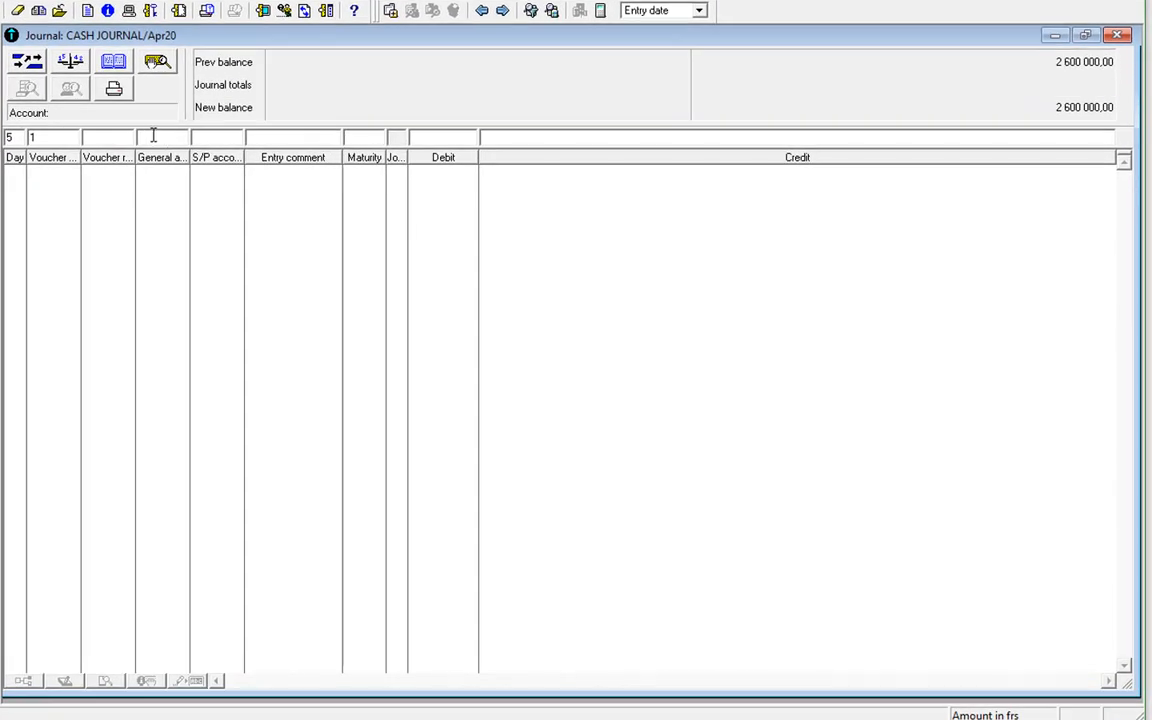
{"action": "left_click", "coordinate": [219, 137]}
{"action": "type", "text": "4"}
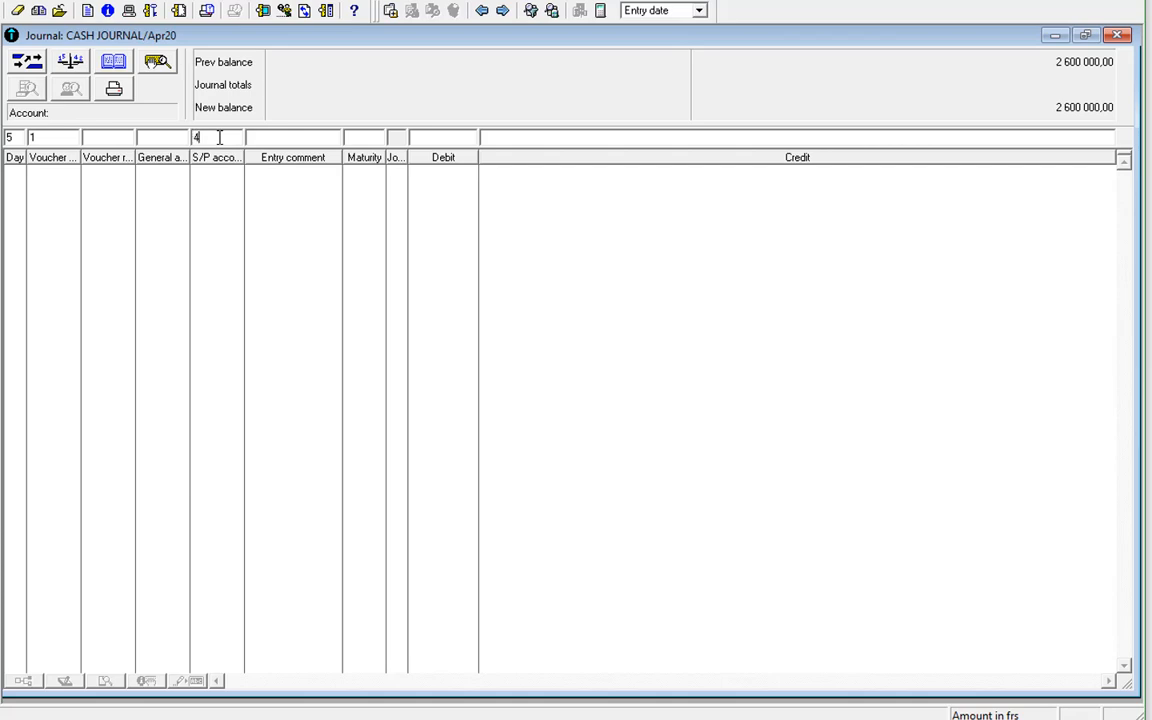
{"action": "key", "text": "Tab"}
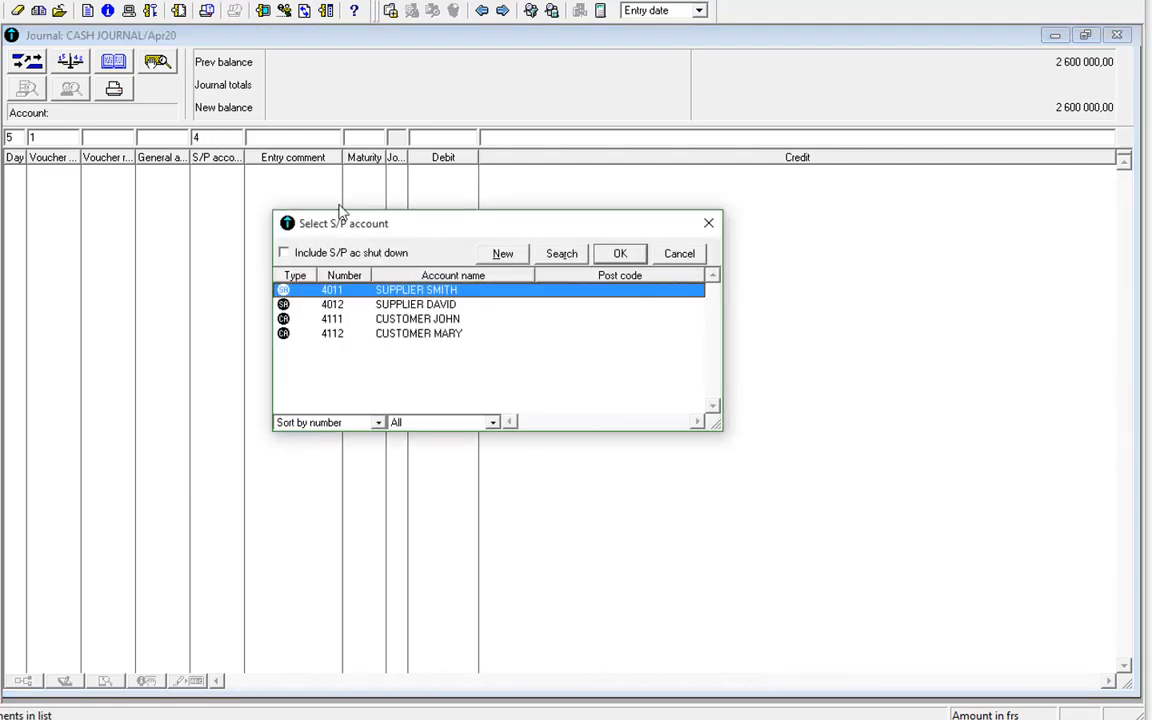
{"action": "double_click", "coordinate": [411, 290]}
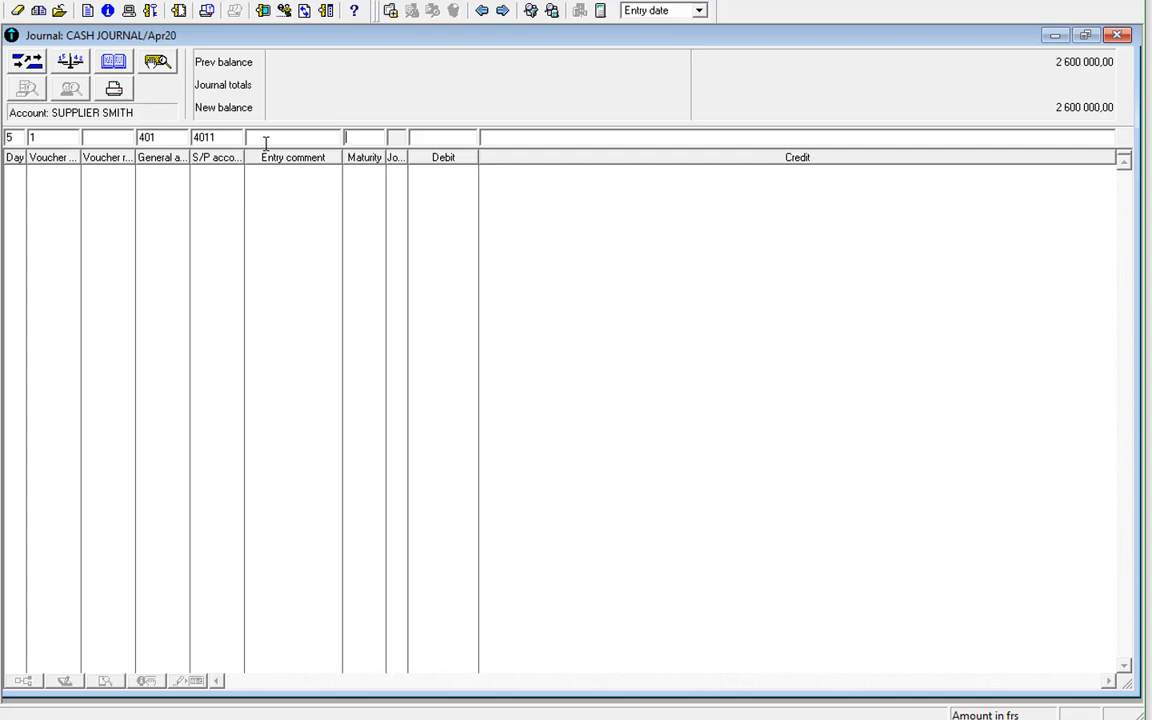
Use the supplier's account name as the entry comment and record the line with a debit of 1192500.
{"action": "left_click", "coordinate": [100, 116]}
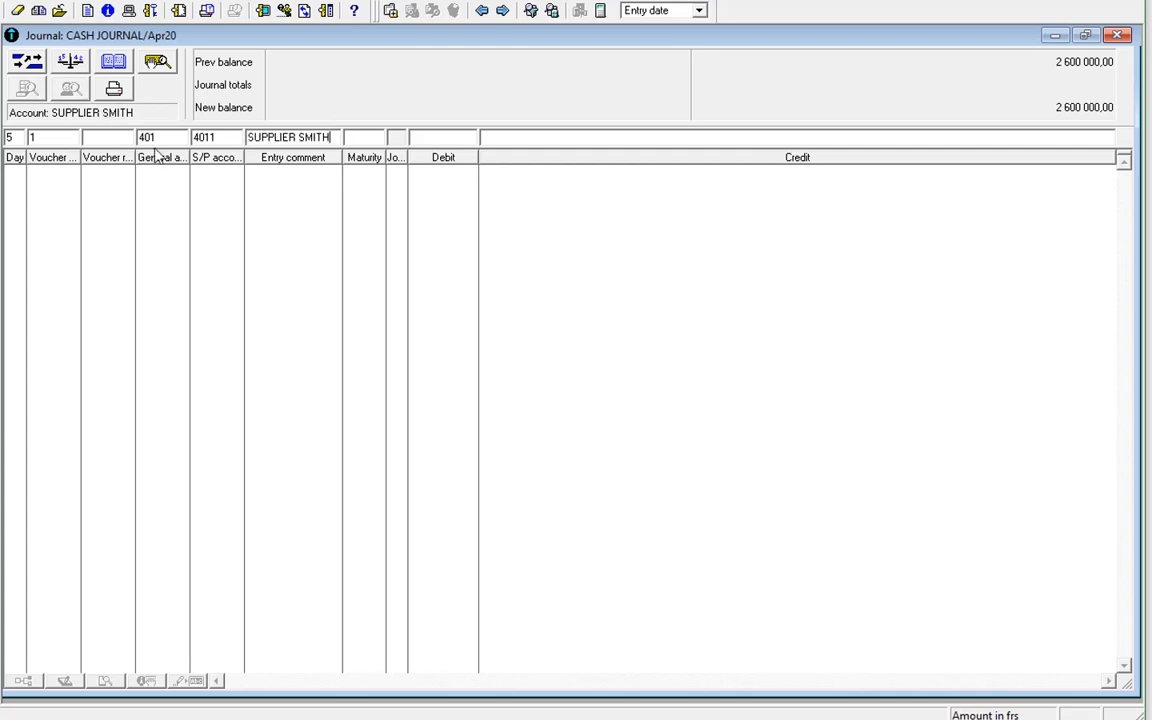
{"action": "key", "text": "Tab"}
{"action": "key", "text": "Tab"}
{"action": "key", "text": "Tab"}
{"action": "type", "text": "1192500"}
{"action": "key", "text": "Return"}
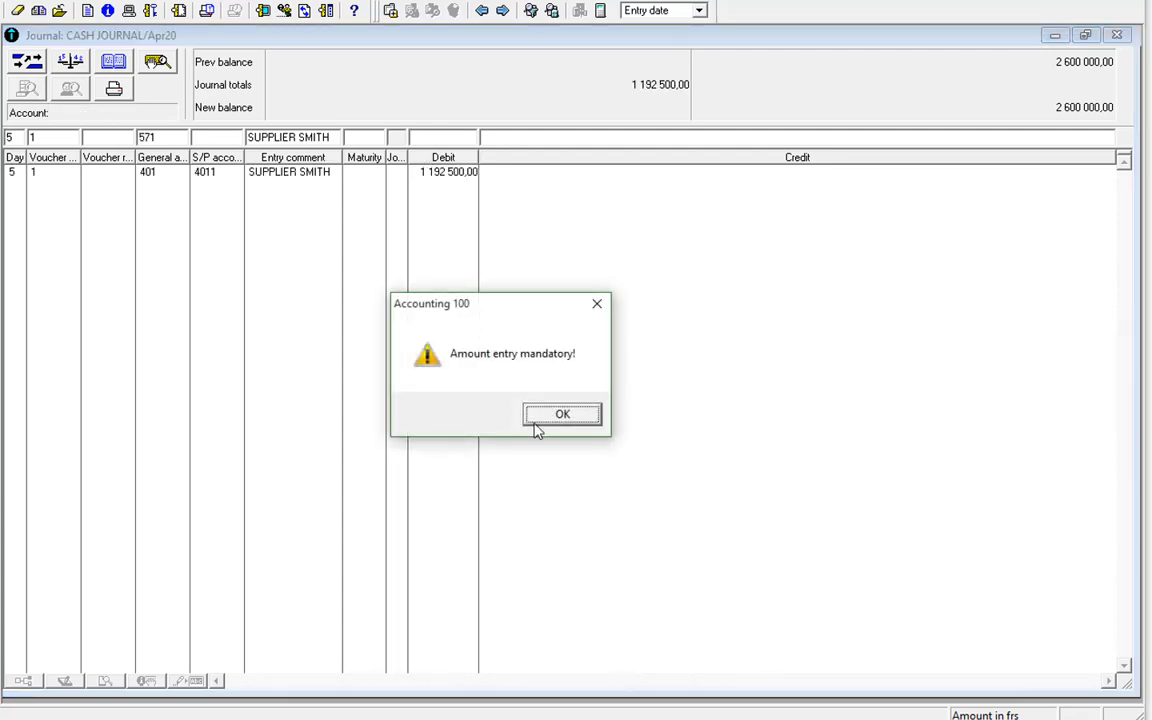
Record the balancing cash line on account 571 with comment CASH and a credit of 1192500, dismissing the amount warnings.
{"action": "left_click", "coordinate": [585, 414]}
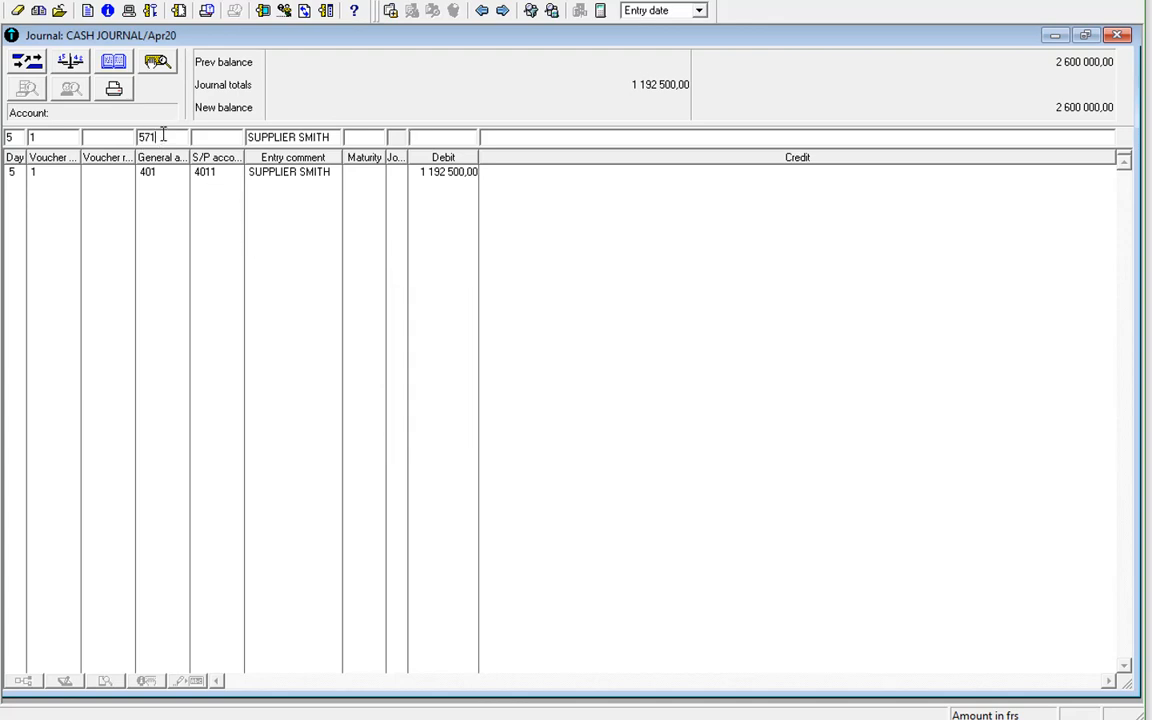
{"action": "key", "text": "Return"}
{"action": "type", "text": "CASH"}
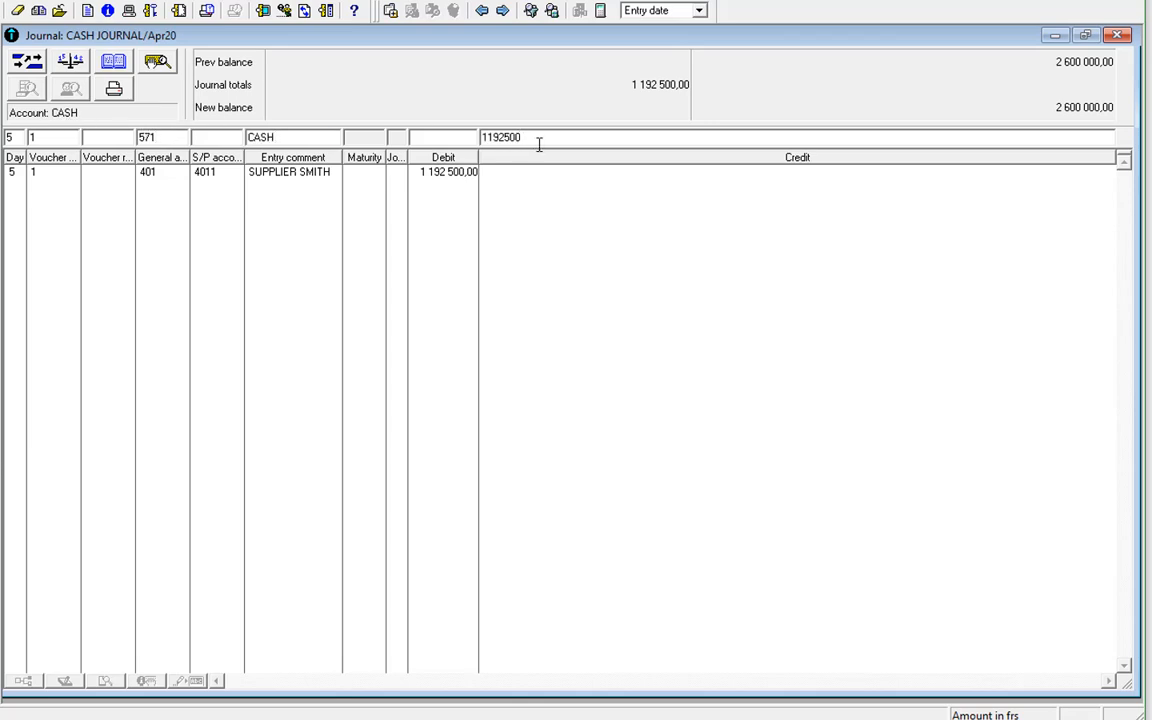
{"action": "key", "text": "Return"}
{"action": "key", "text": "Return"}
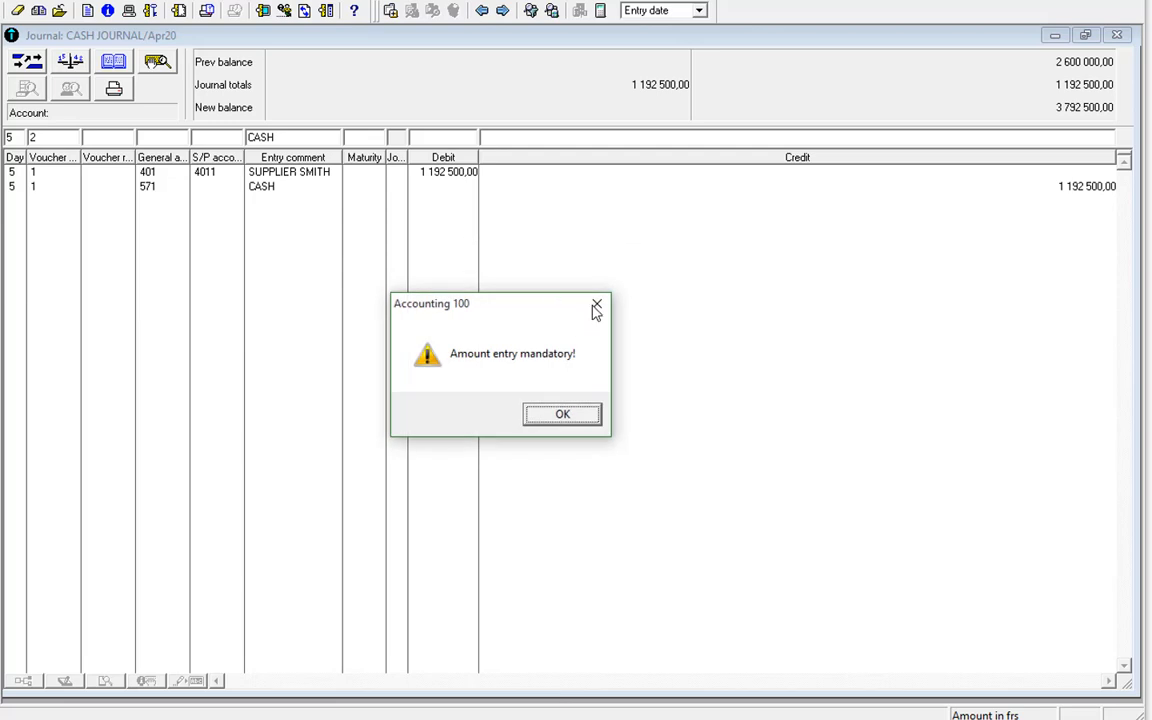
{"action": "left_click", "coordinate": [596, 306]}
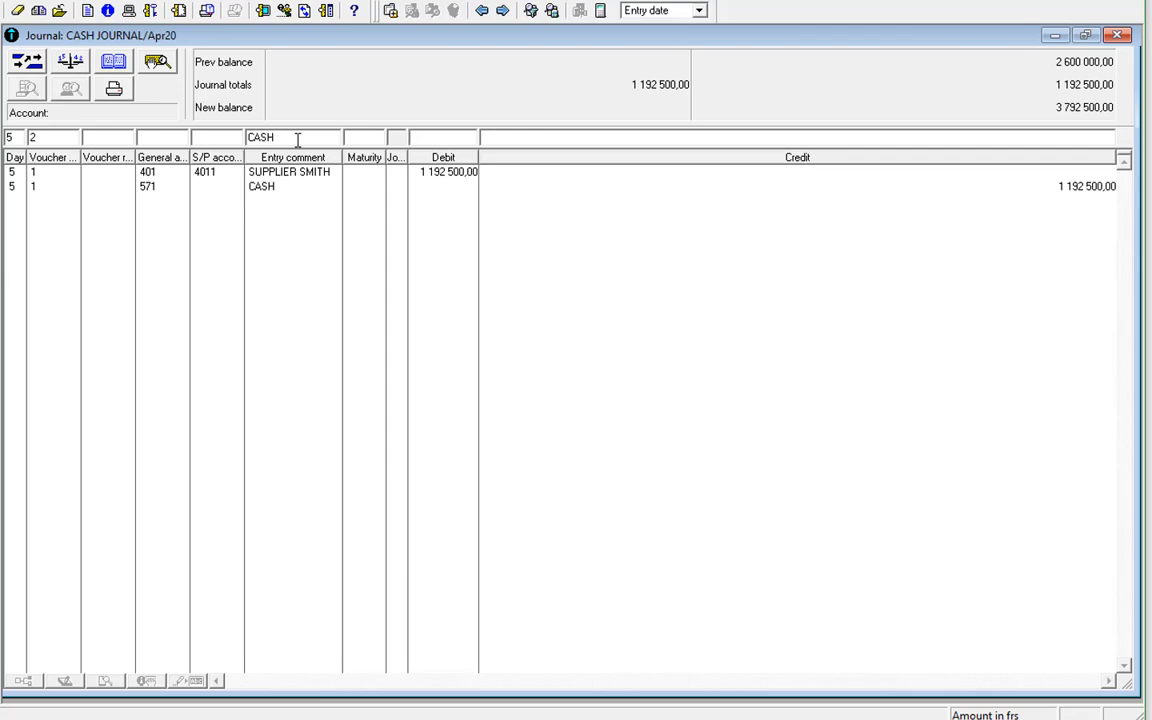
Close the cash journal and open the Feb20 sales journal in a maximized window.
{"action": "left_click", "coordinate": [1117, 35]}
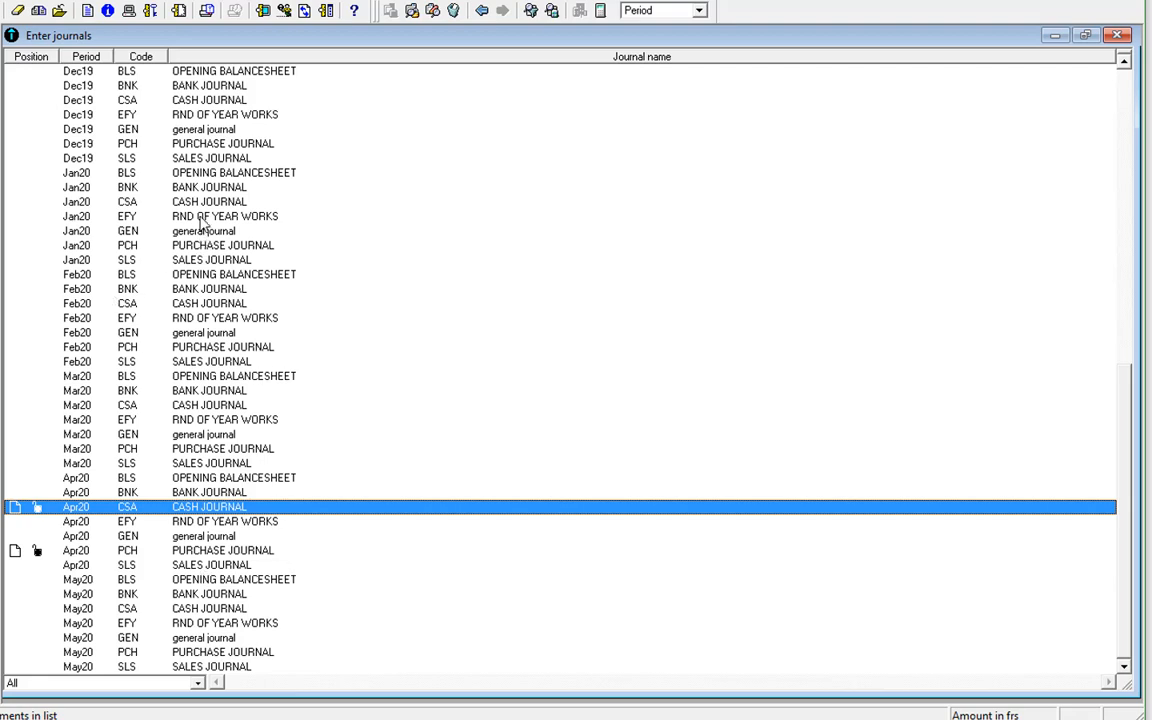
{"action": "scroll", "coordinate": [200, 224], "scroll_direction": "up", "scroll_amount": 4}
{"action": "scroll", "coordinate": [200, 226], "scroll_direction": "down", "scroll_amount": 3}
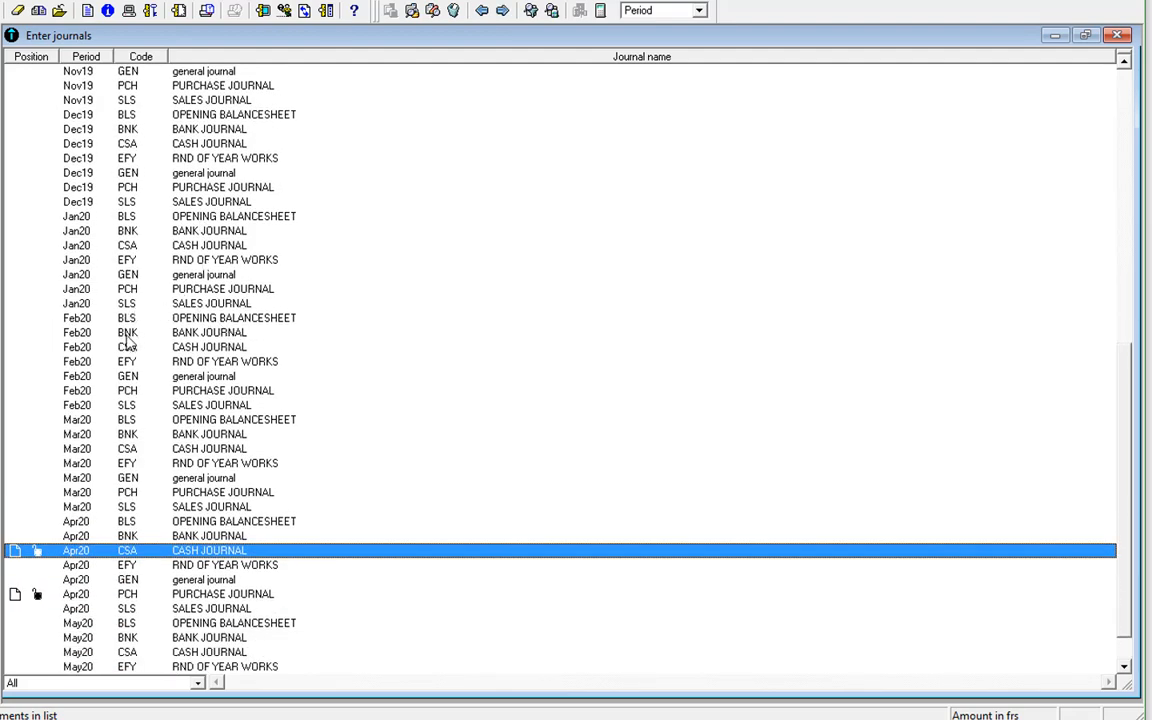
{"action": "left_click", "coordinate": [78, 333]}
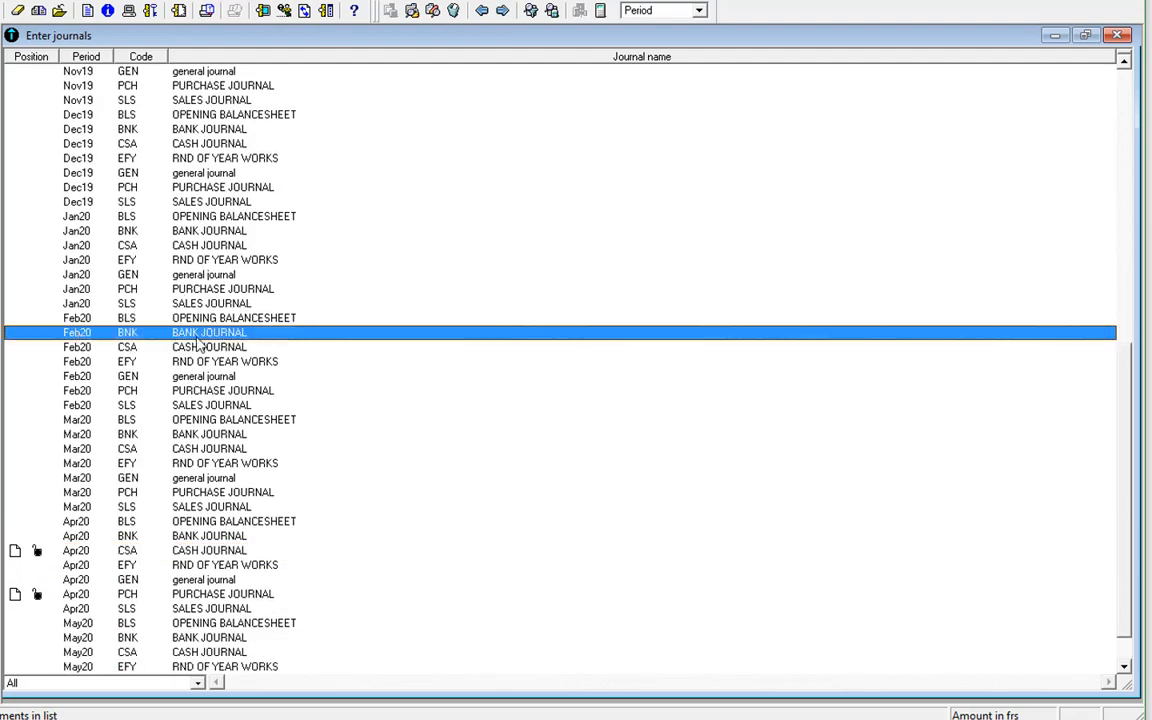
{"action": "double_click", "coordinate": [190, 404]}
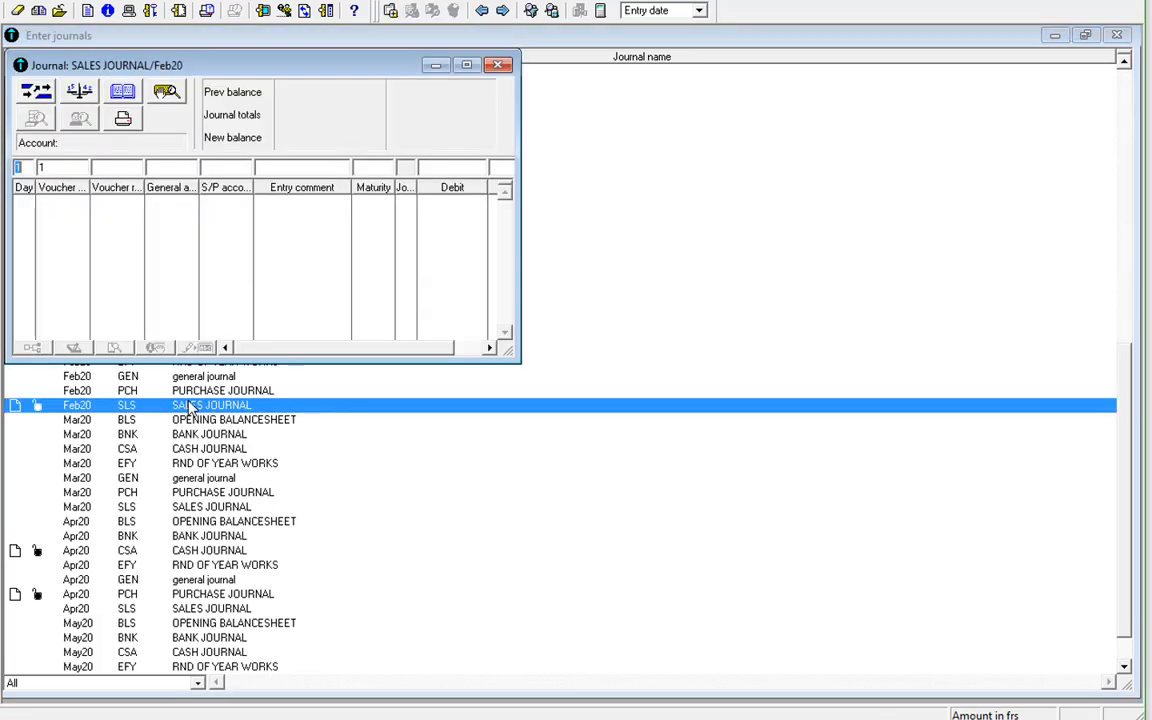
{"action": "left_click", "coordinate": [466, 64]}
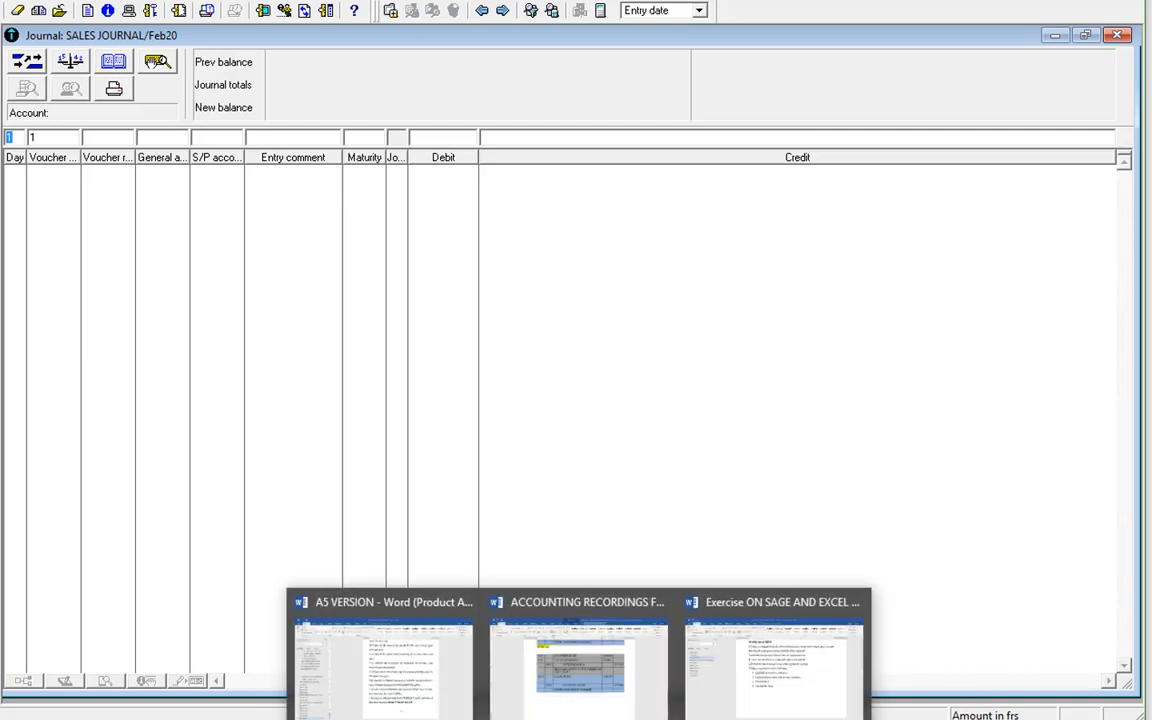
Switch to the Word document on sales transactions and examine the debit and credit lines of the WITH VAT sales entry.
{"action": "left_click", "coordinate": [604, 694]}
{"action": "scroll", "coordinate": [452, 542], "scroll_direction": "up", "scroll_amount": 20}
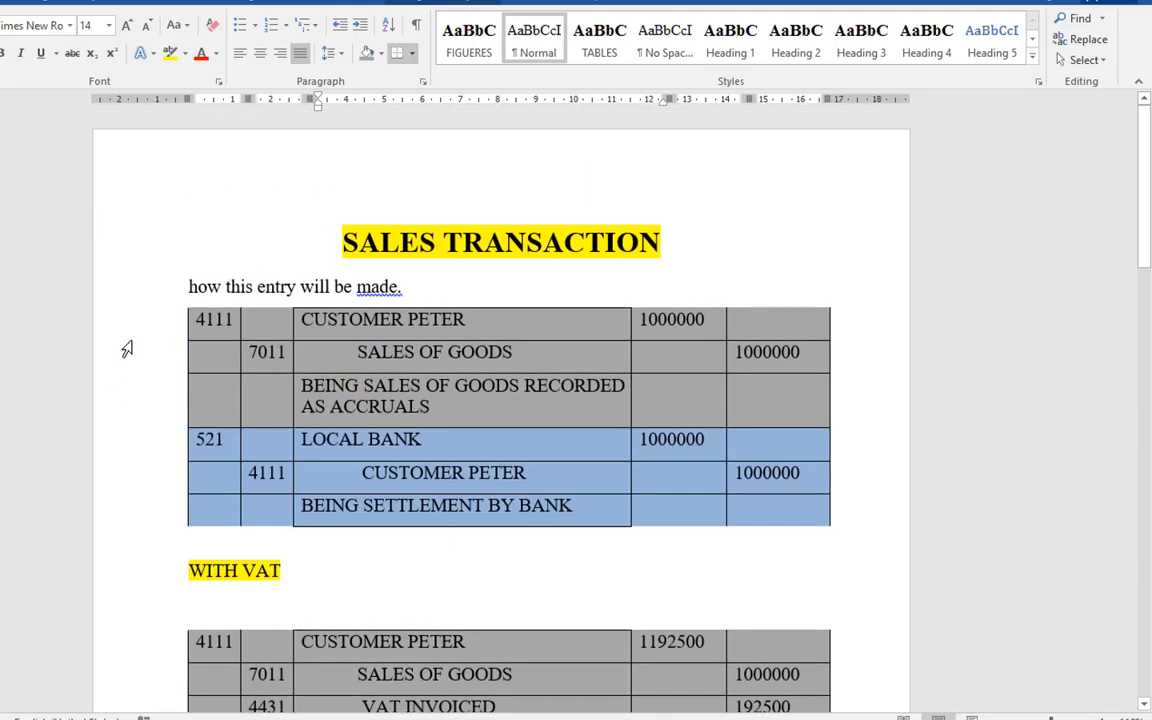
{"action": "left_click", "coordinate": [199, 321]}
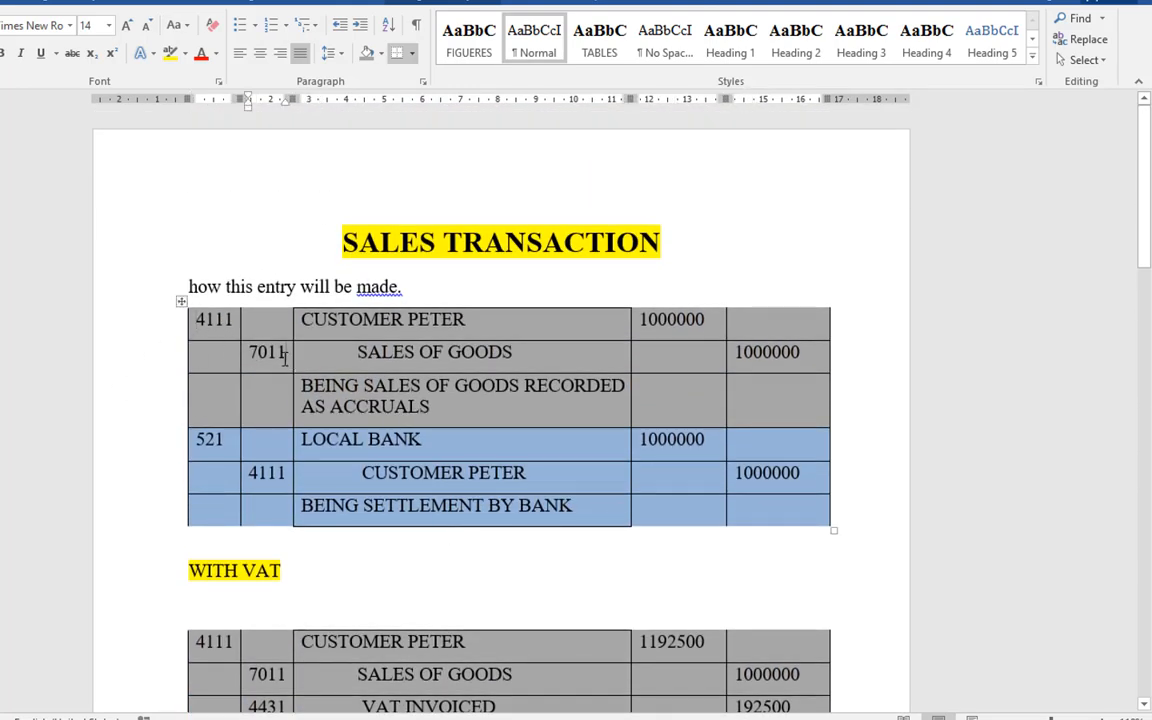
{"action": "scroll", "coordinate": [278, 350], "scroll_direction": "down", "scroll_amount": 6}
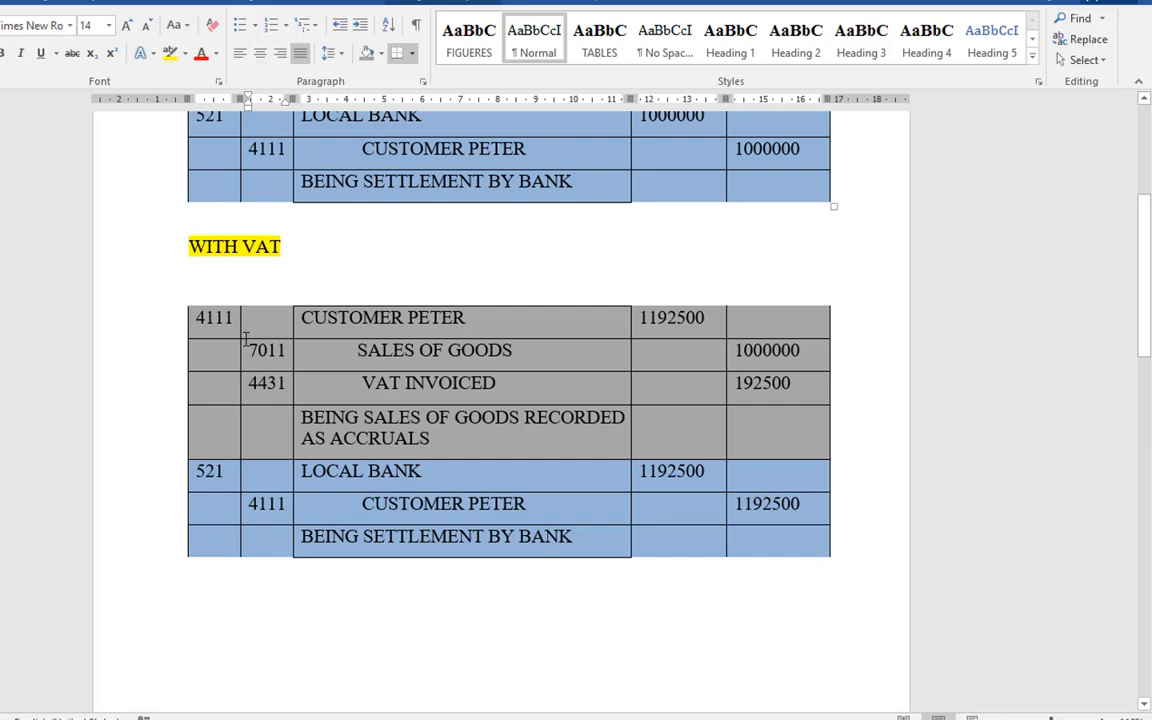
{"action": "mouse_move", "coordinate": [200, 316]}
{"action": "left_mouse_down"}
{"action": "mouse_move", "coordinate": [522, 316]}
{"action": "mouse_move", "coordinate": [700, 335]}
{"action": "mouse_move", "coordinate": [713, 306]}
{"action": "left_mouse_up"}
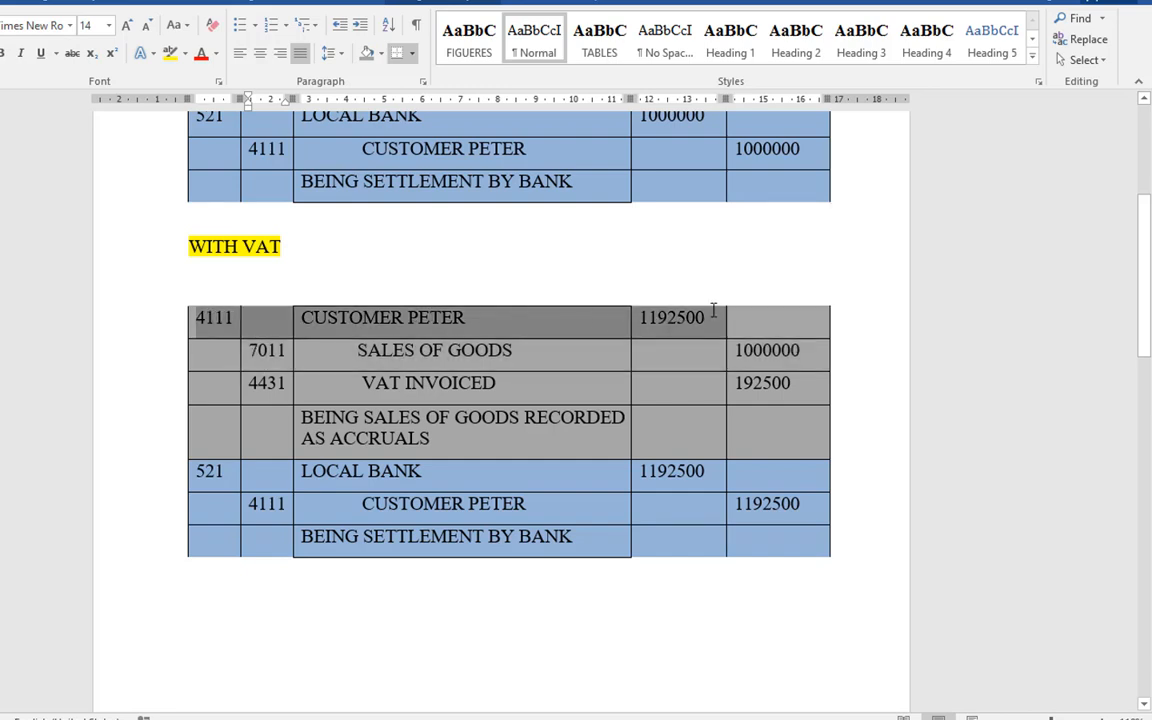
{"action": "left_click", "coordinate": [720, 420]}
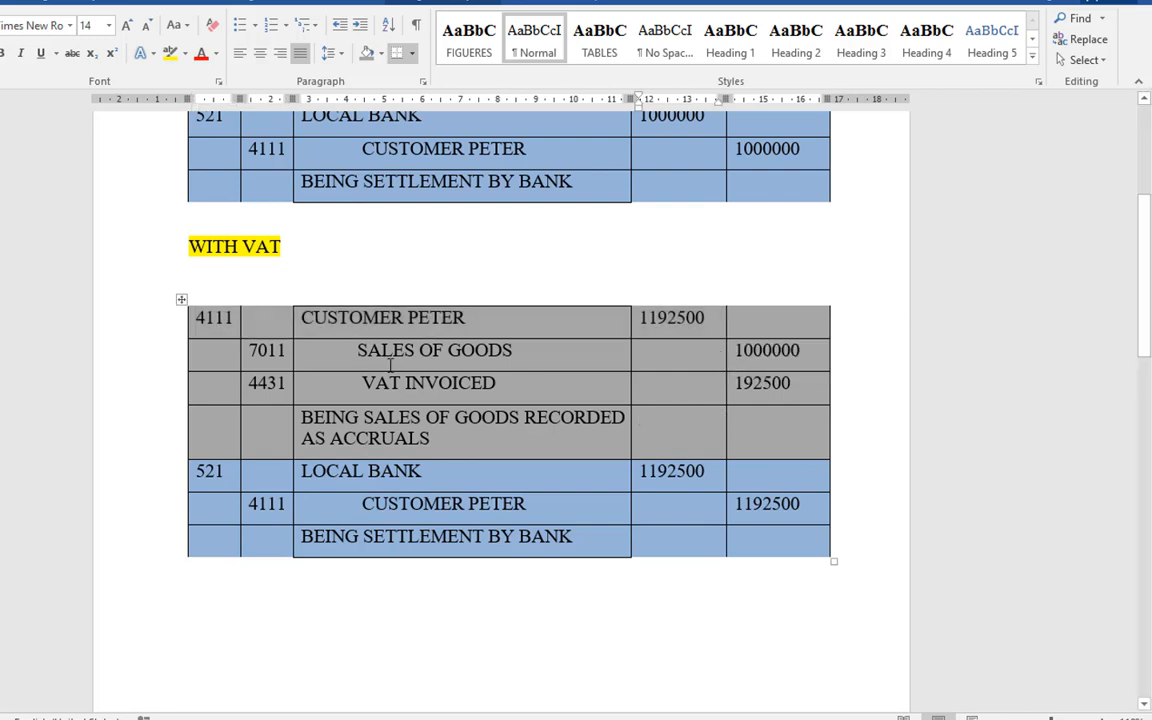
{"action": "mouse_move", "coordinate": [252, 358]}
{"action": "left_mouse_down"}
{"action": "mouse_move", "coordinate": [700, 362]}
{"action": "mouse_move", "coordinate": [754, 393]}
{"action": "left_mouse_up"}
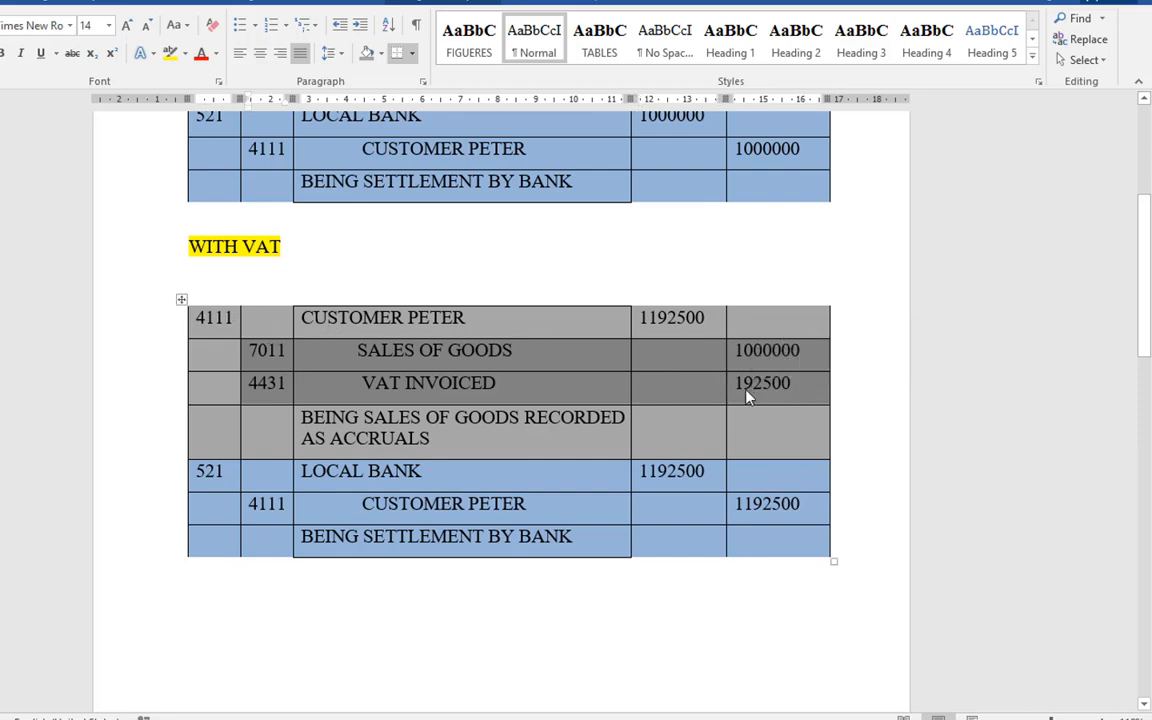
{"action": "left_click_drag", "start_coordinate": [753, 352], "coordinate": [784, 388]}
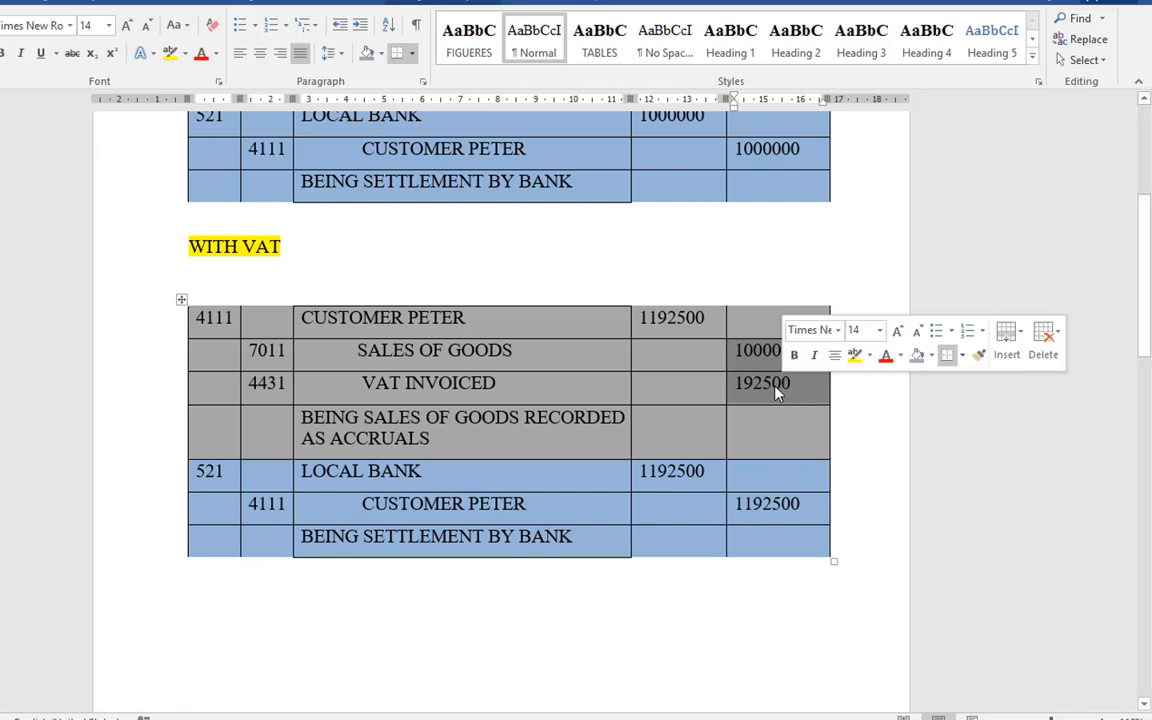
{"action": "left_click", "coordinate": [190, 316]}
{"action": "left_click_drag", "start_coordinate": [333, 387], "coordinate": [744, 399]}
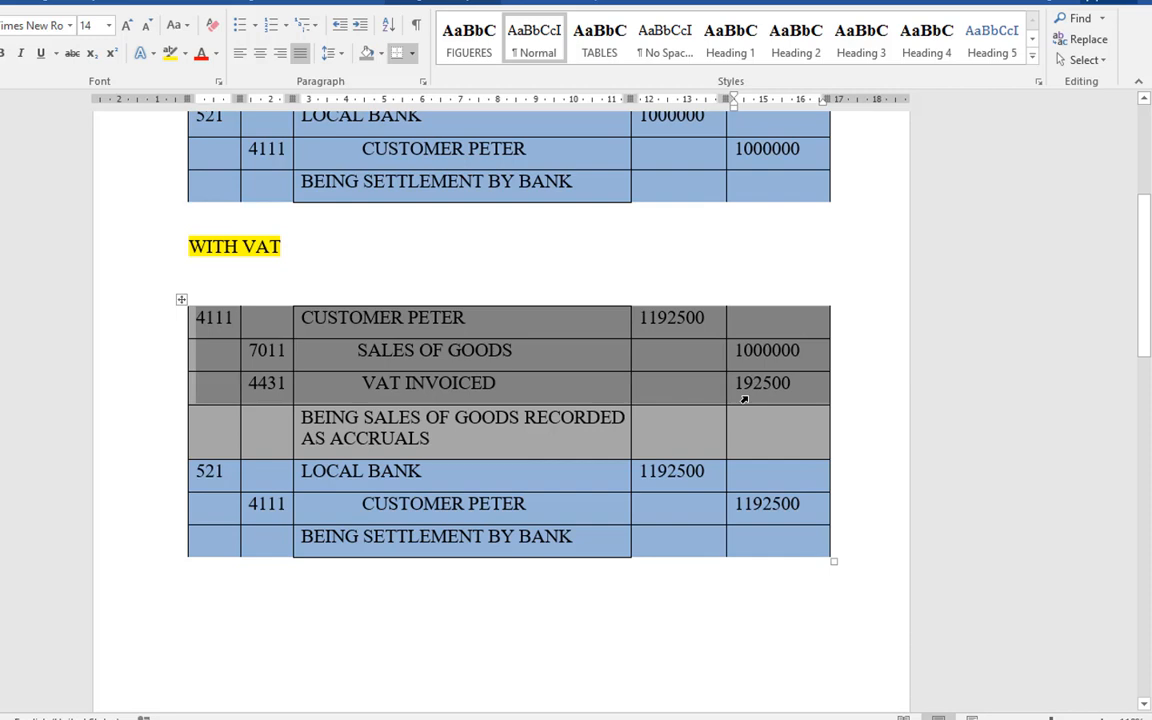
{"action": "left_click", "coordinate": [512, 352]}
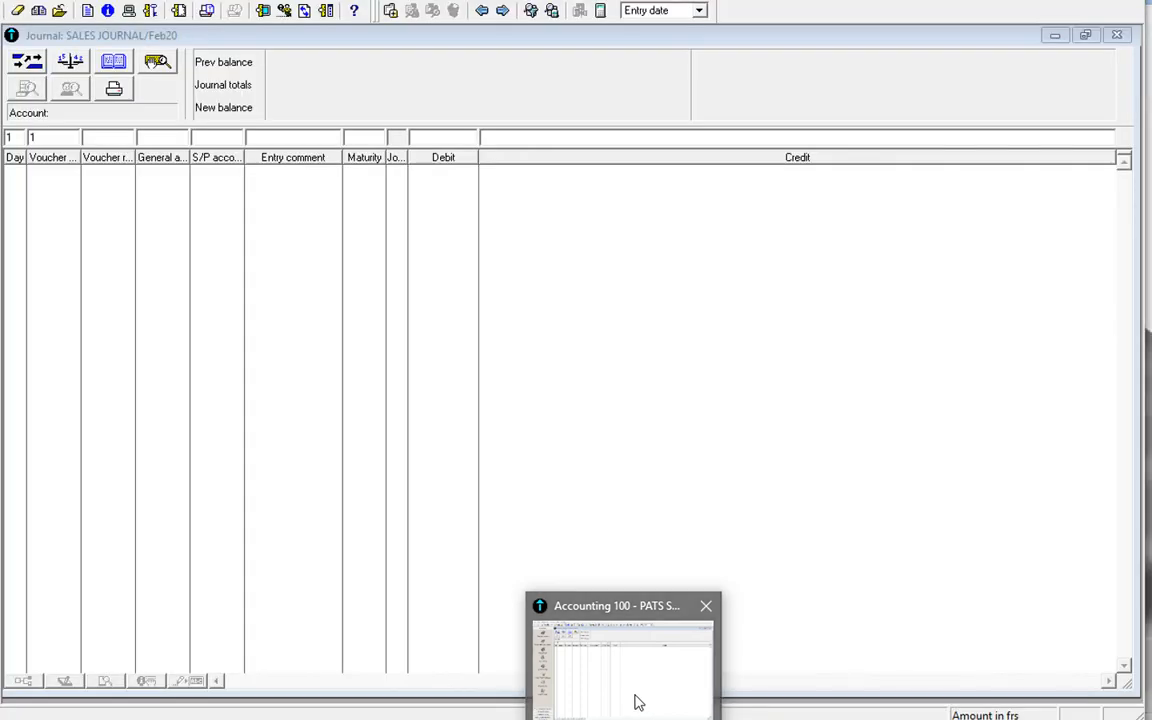
Switch back to Accounting 100 and record a day 7 line on account 701, comment SALES OF GOODS, credit 1000000.
{"action": "left_click", "coordinate": [636, 702]}
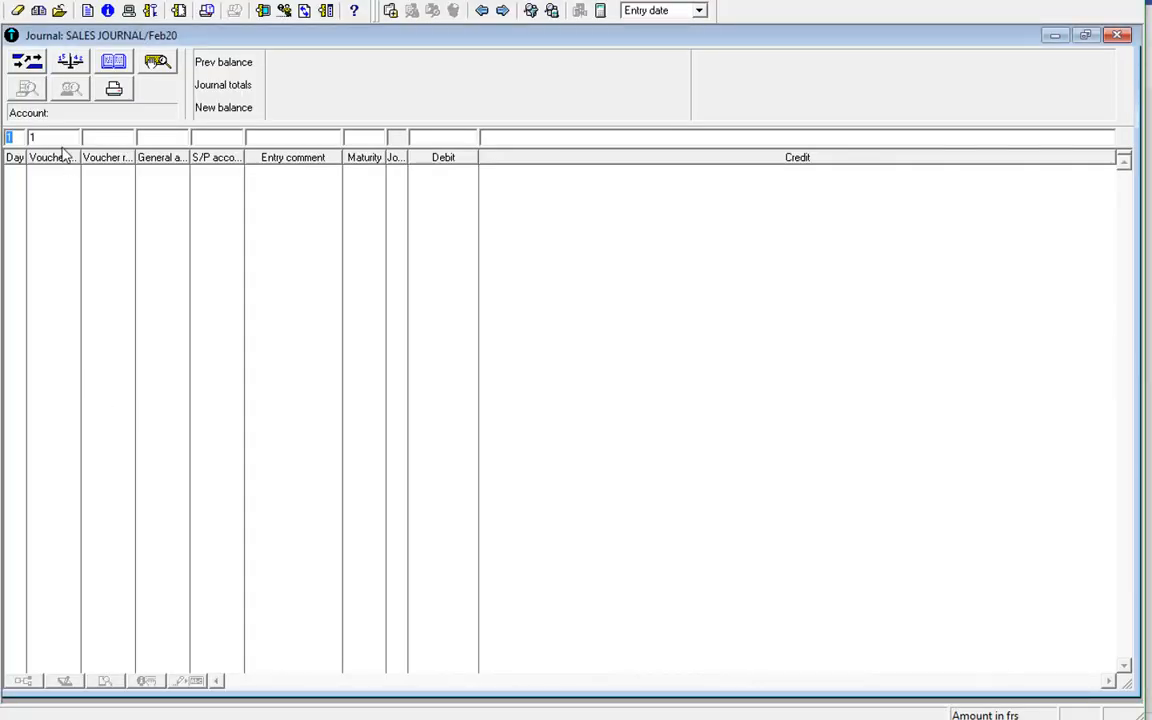
{"action": "type", "text": "7"}
{"action": "key", "text": "Tab"}
{"action": "key", "text": "Tab"}
{"action": "key", "text": "Tab"}
{"action": "type", "text": "701"}
{"action": "key", "text": "Tab"}
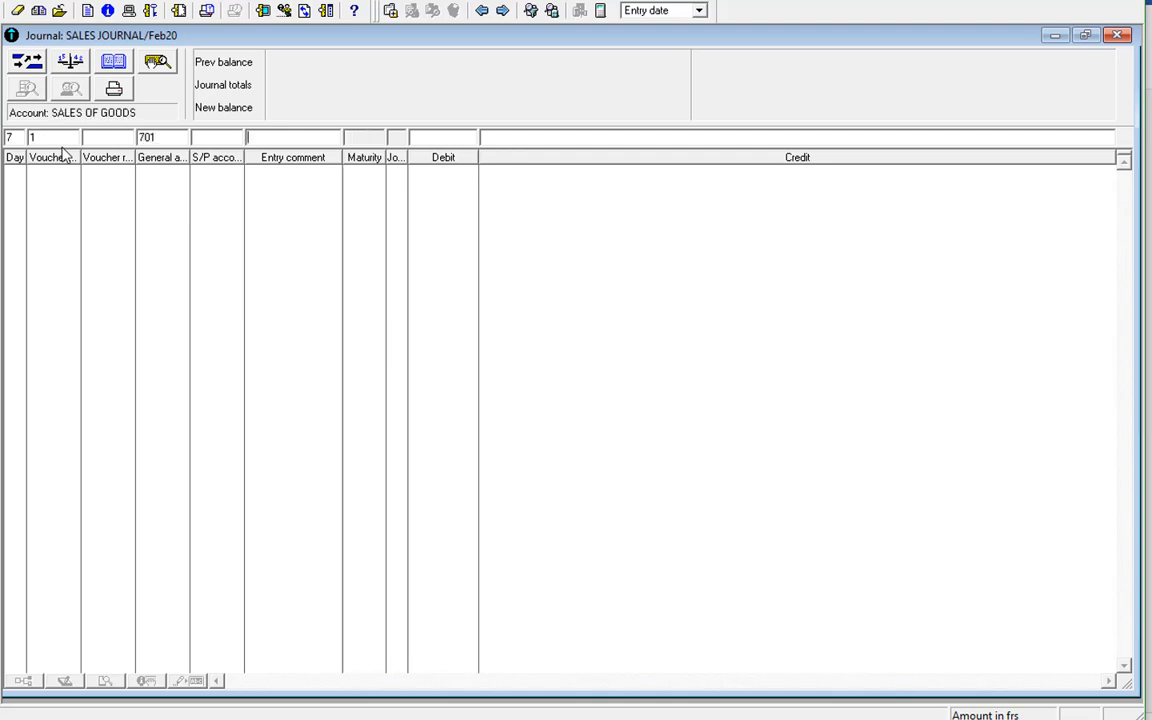
{"action": "key", "text": "Tab"}
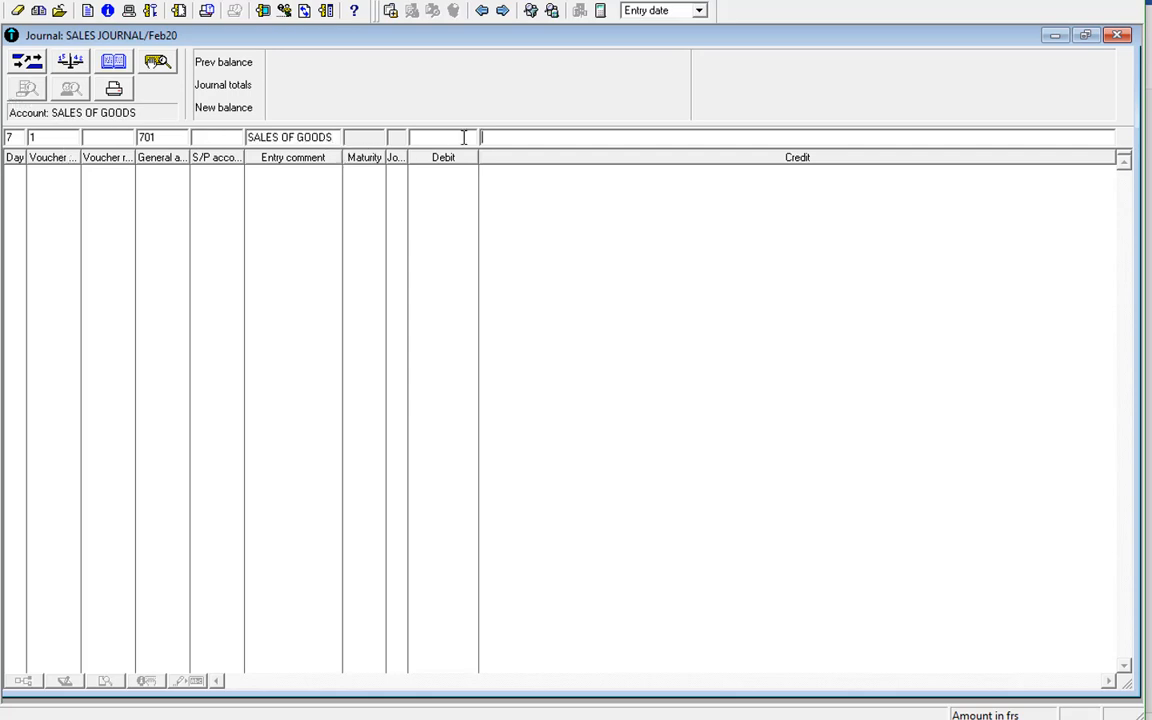
{"action": "left_click", "coordinate": [526, 136]}
{"action": "type", "text": "1000000"}
{"action": "key", "text": "Return"}
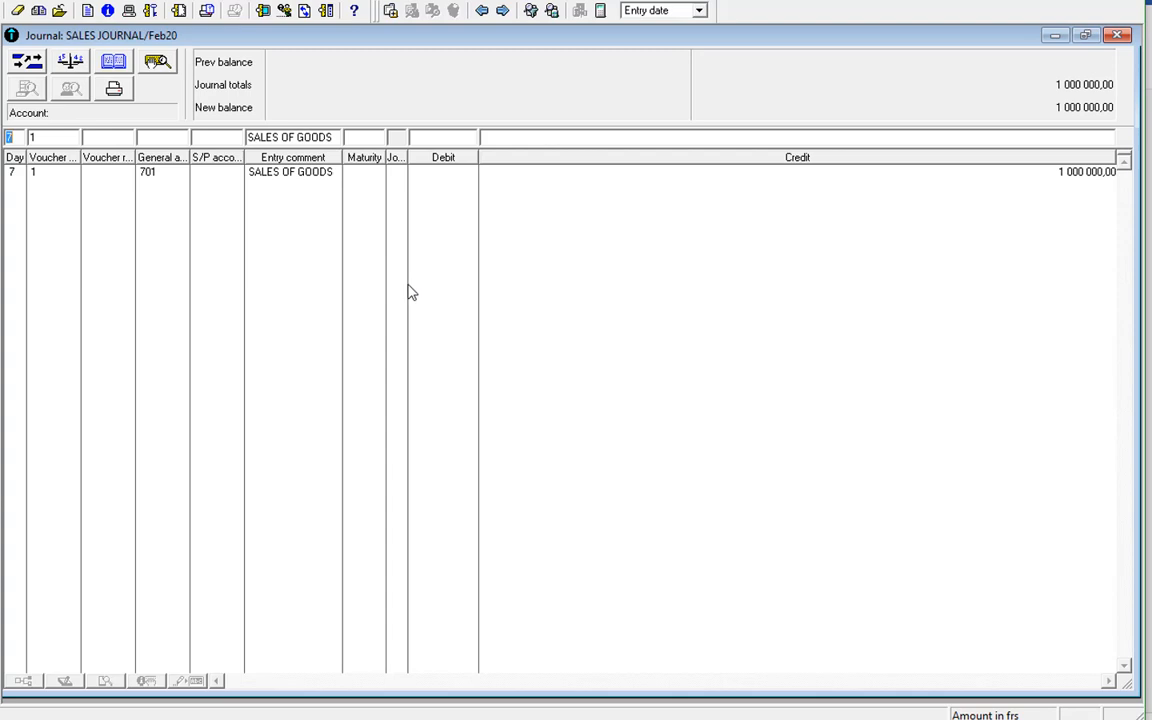
Record the VAT line on account 44312 with comment VAT INVOICED ON SALES 19.25% and a credit of 192500.
{"action": "key", "text": "Return"}
{"action": "key", "text": "Return"}
{"action": "key", "text": "Return"}
{"action": "type", "text": "44312"}
{"action": "key", "text": "Return"}
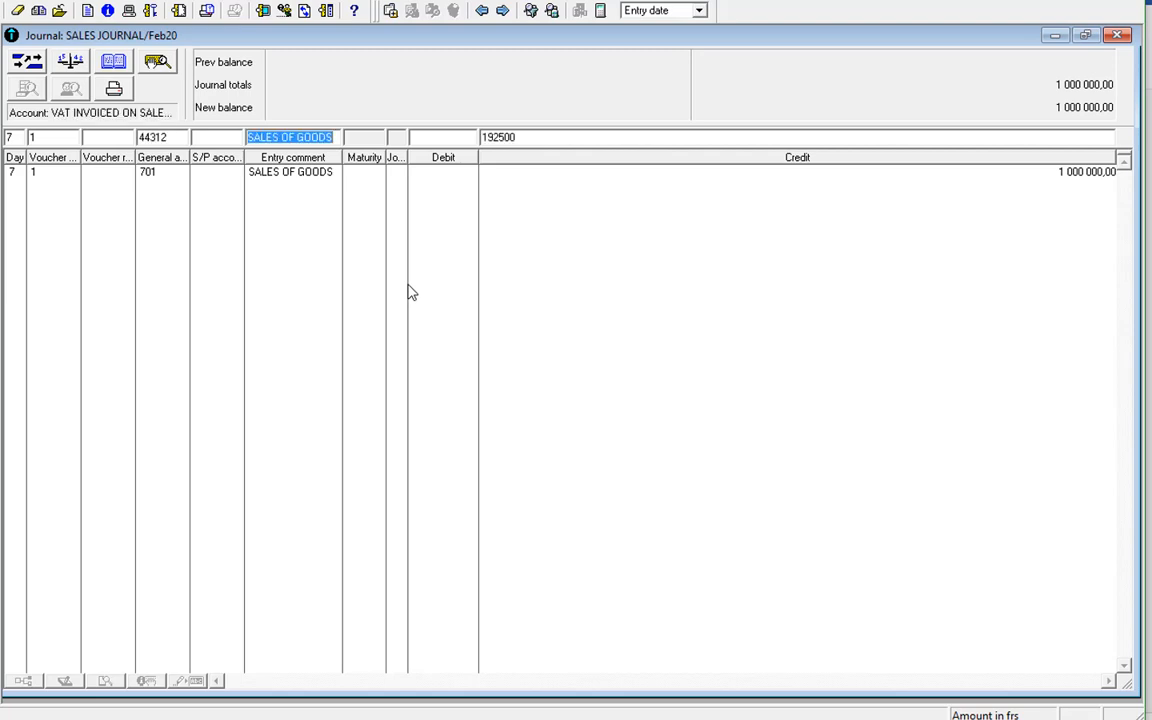
{"action": "key", "text": "ctrl+v"}
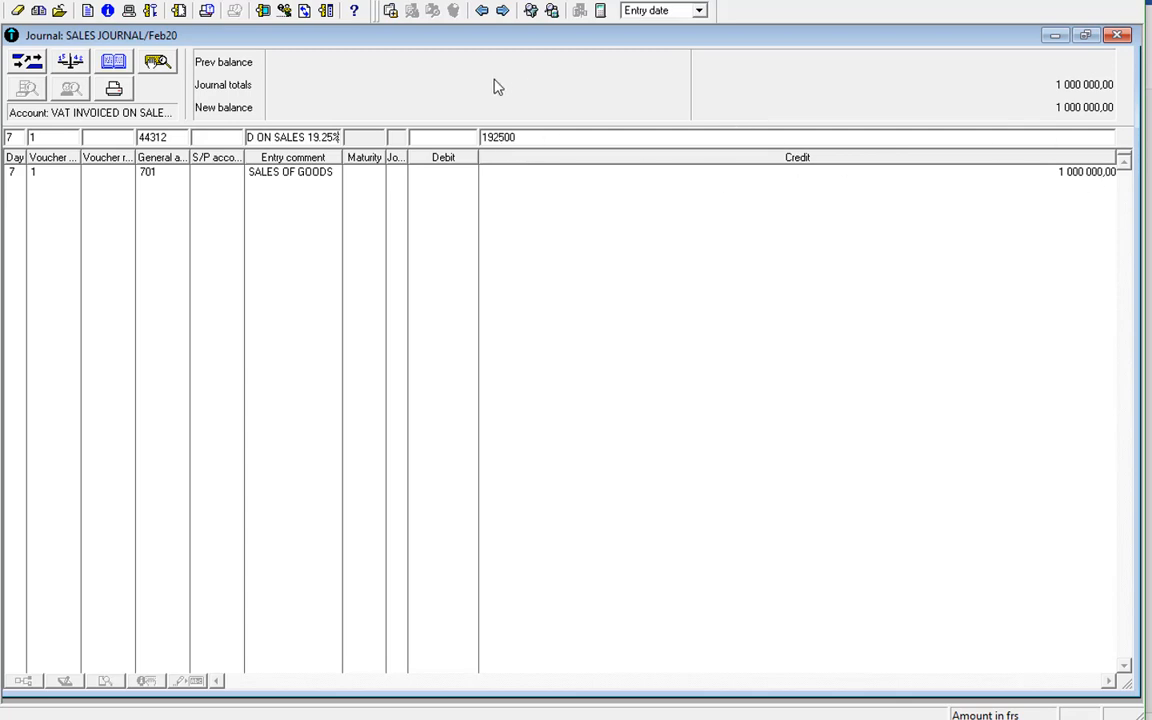
{"action": "key", "text": "Return"}
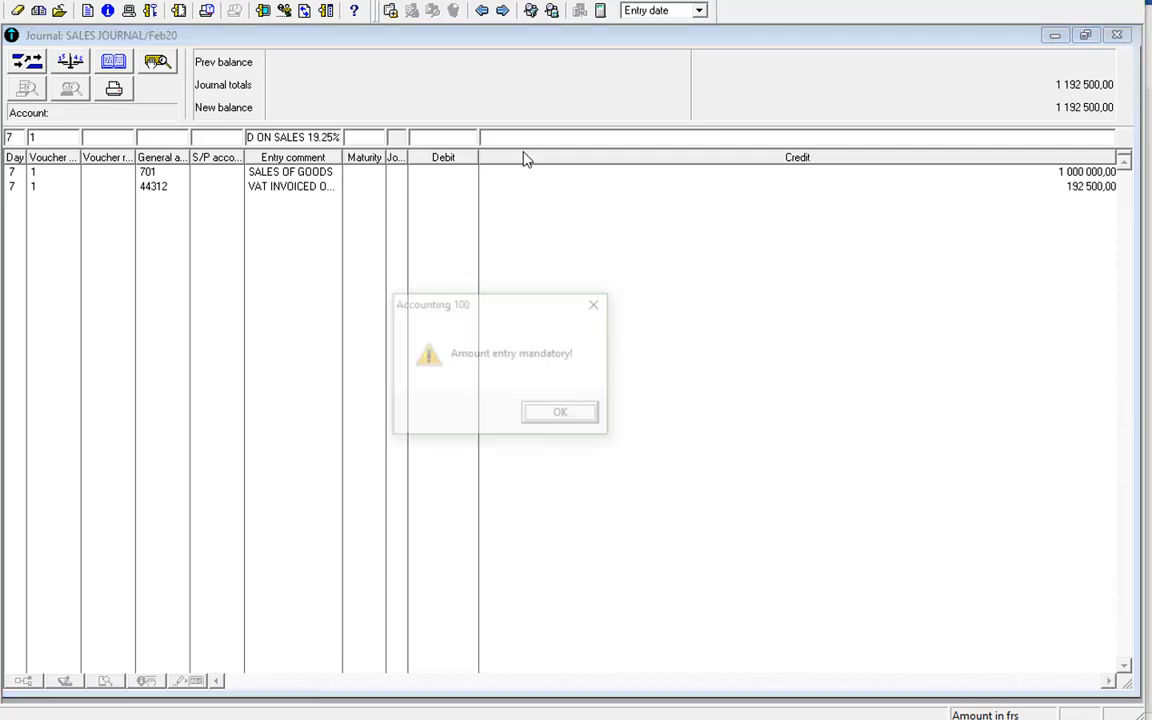
{"action": "left_click", "coordinate": [600, 308]}
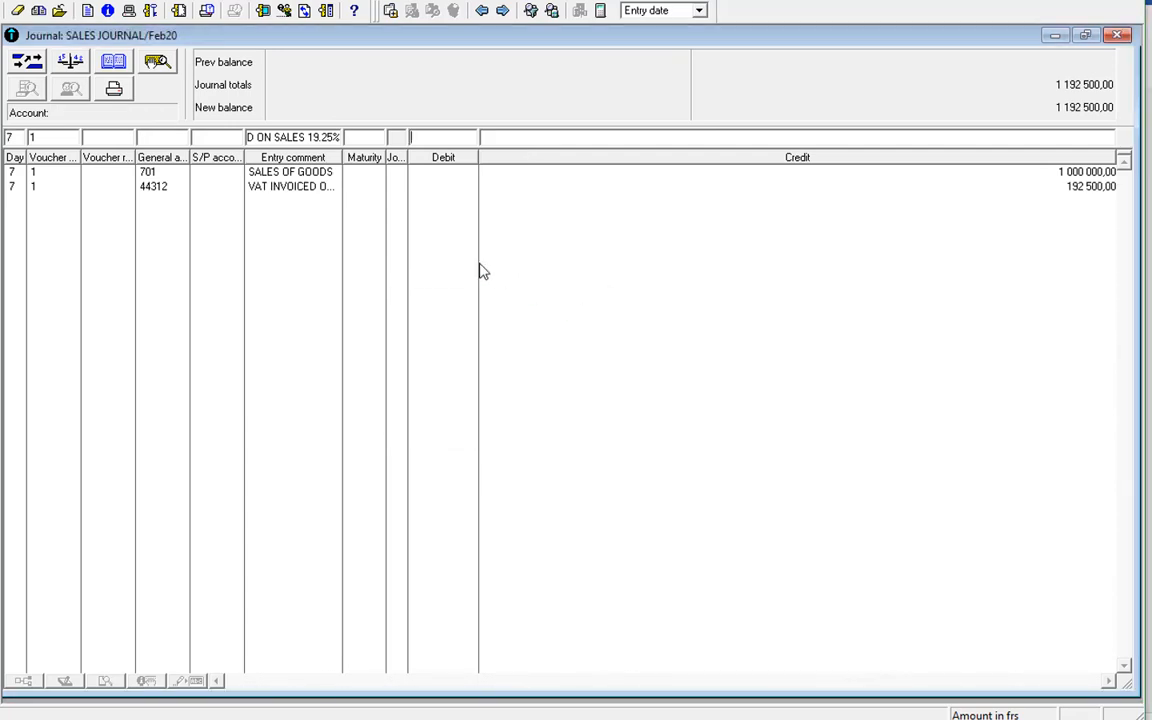
Record the customer line on general account 411 with S/P account 4112, maturity 070220 and a debit of 1192500.
{"action": "left_click", "coordinate": [148, 137]}
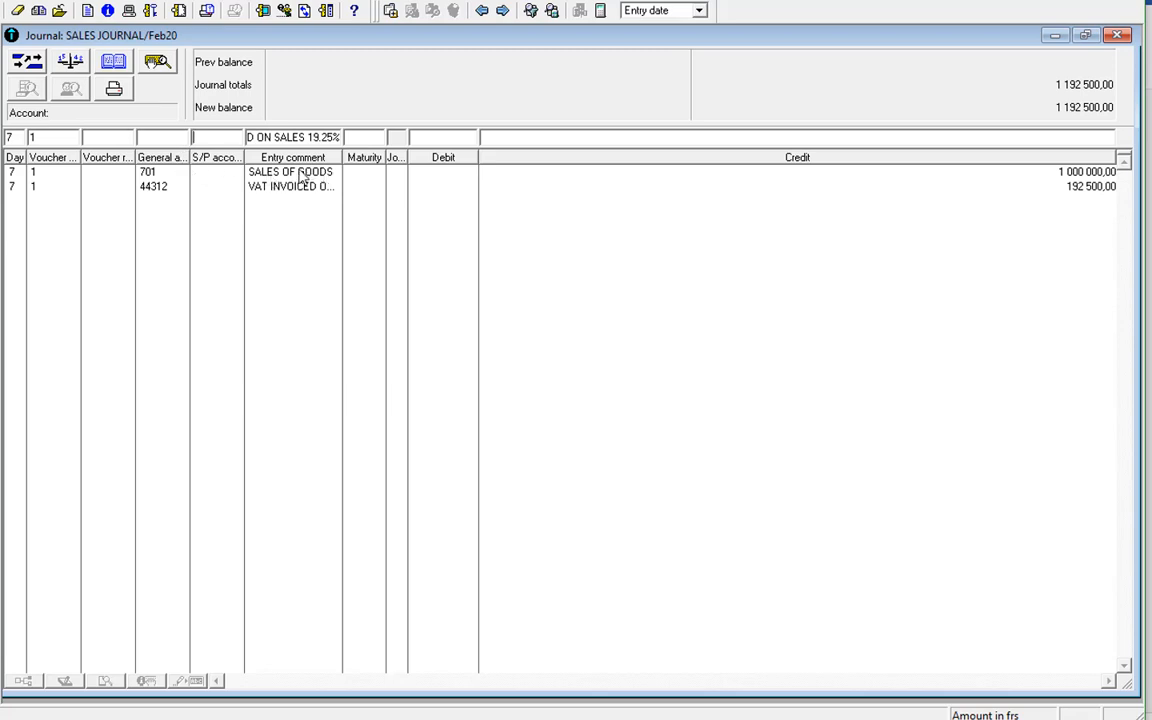
{"action": "type", "text": "4"}
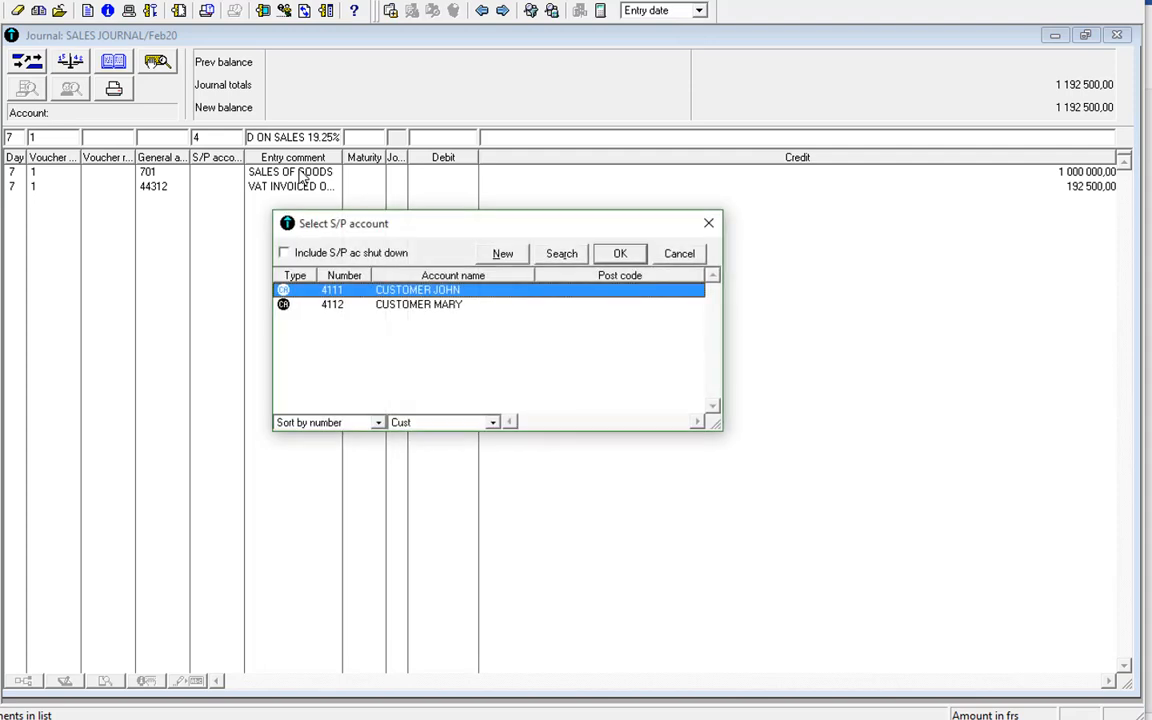
{"action": "double_click", "coordinate": [422, 305]}
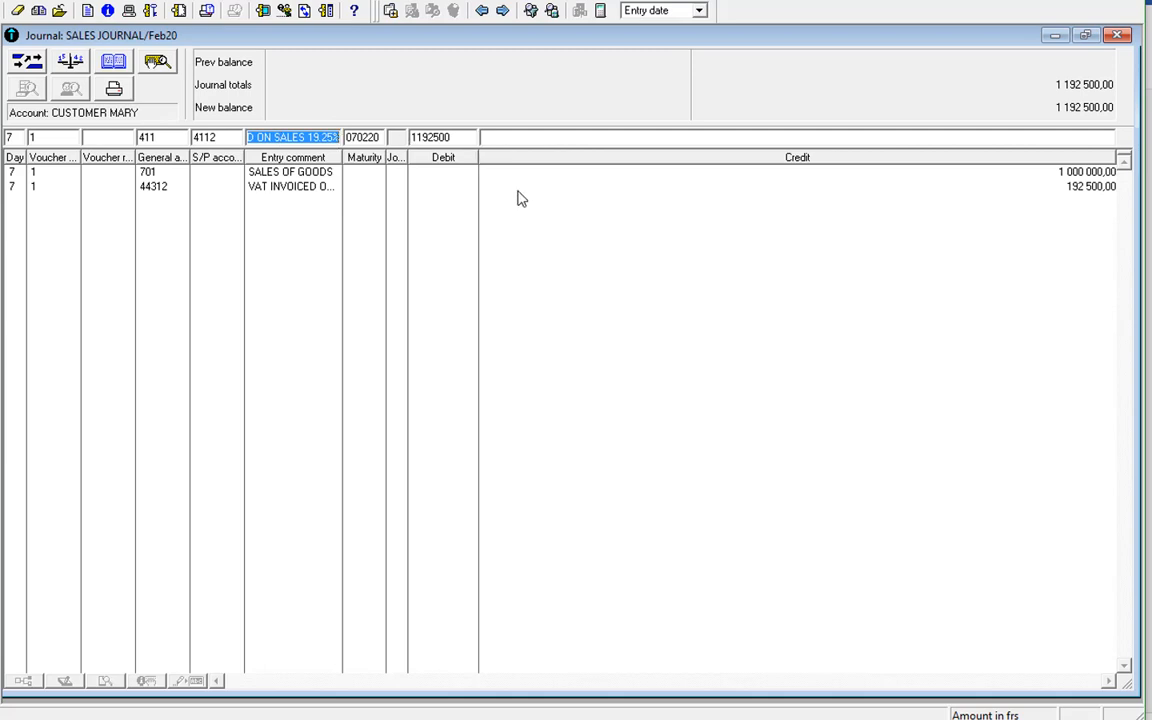
{"action": "key", "text": "Return"}
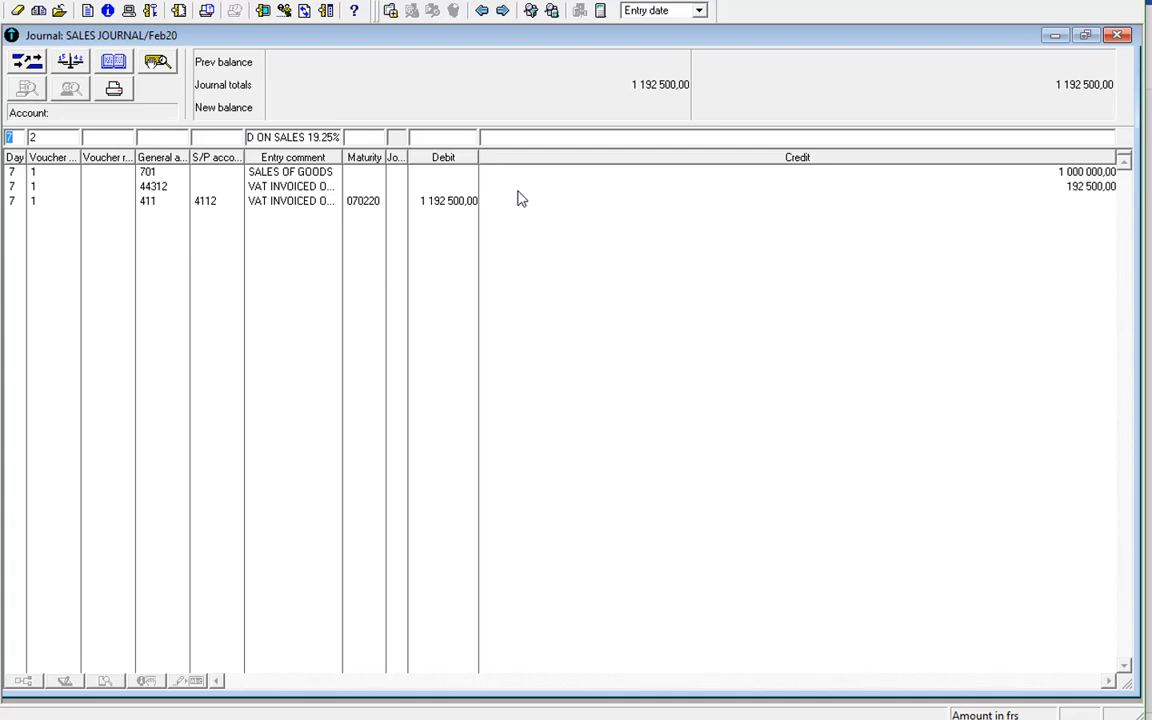
Close the sales journal, reopen it from the Feb20 journal list to check its debit and credit totals, and close it again.
{"action": "left_click", "coordinate": [1117, 36]}
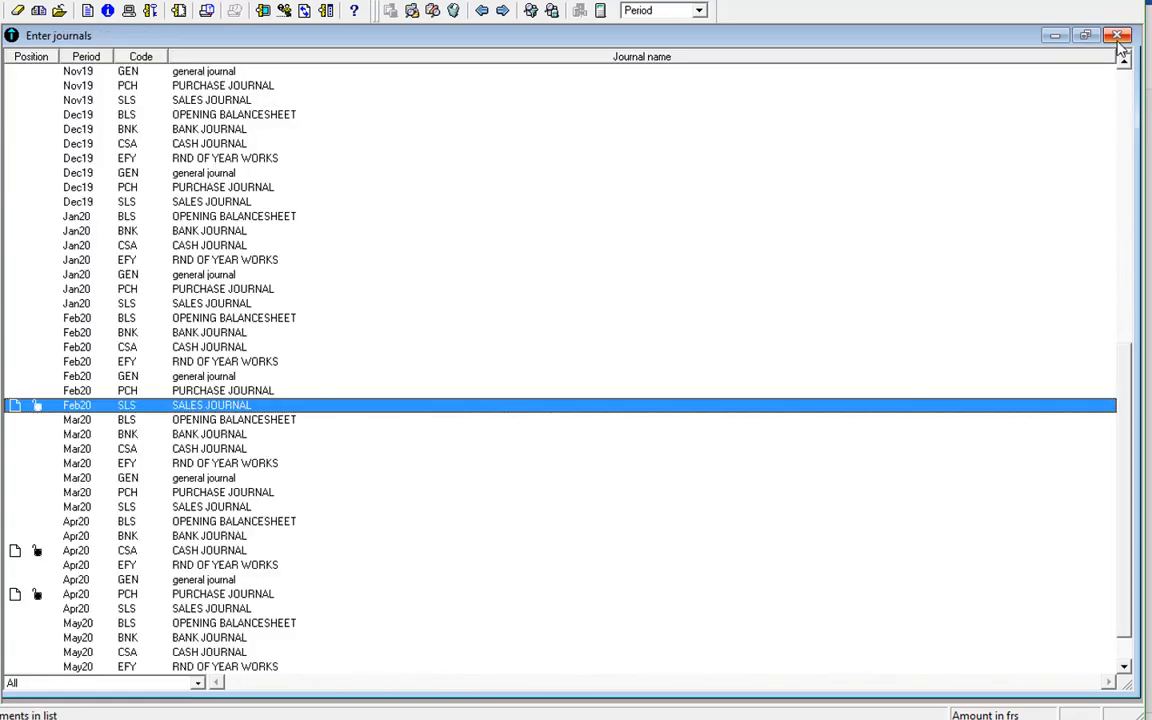
{"action": "double_click", "coordinate": [182, 402]}
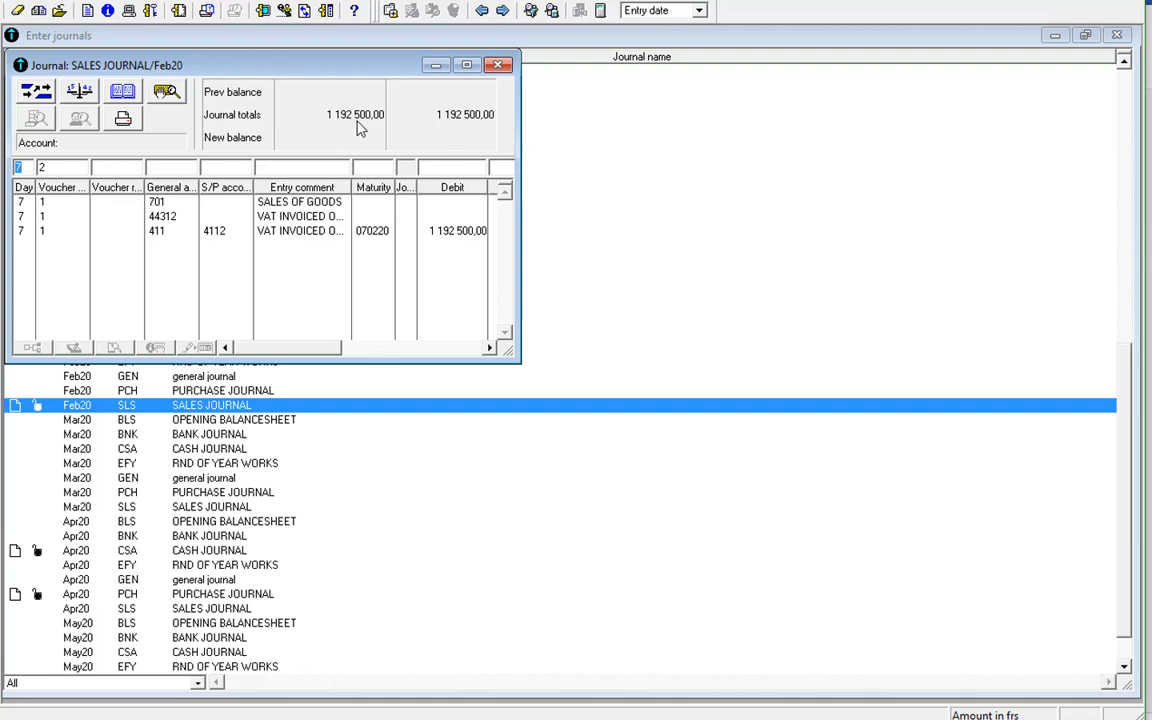
{"action": "left_click", "coordinate": [497, 65]}
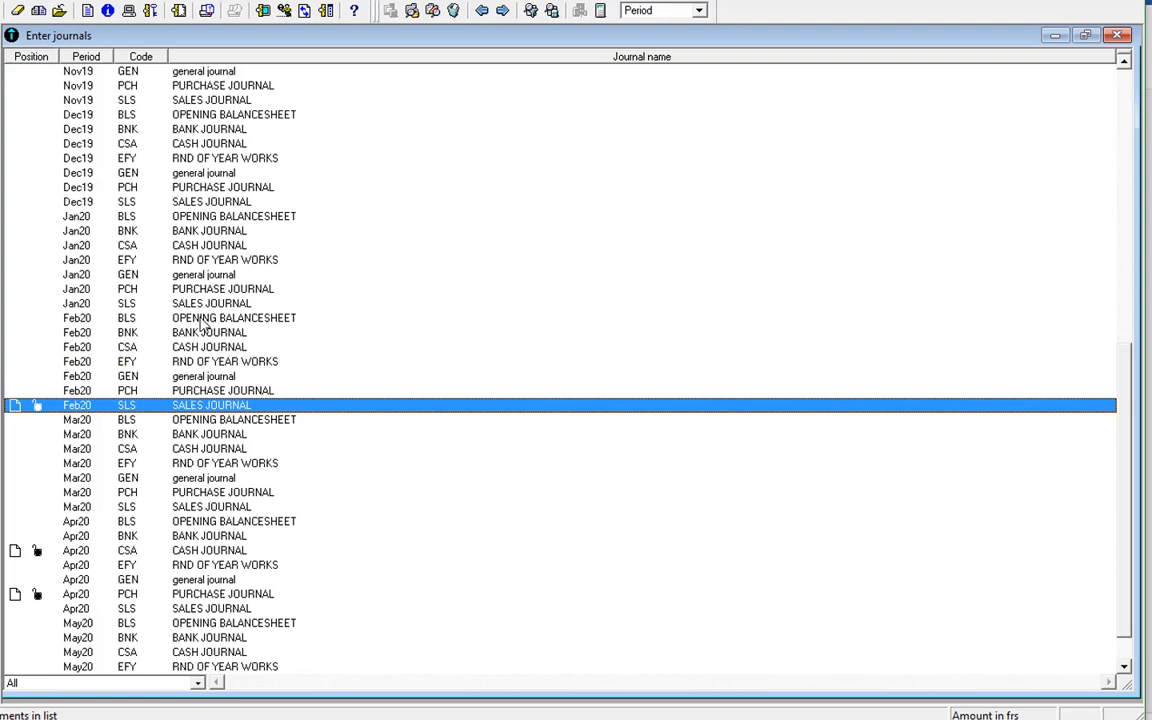
Open the Feb20 bank journal in a maximized window.
{"action": "left_click", "coordinate": [200, 348]}
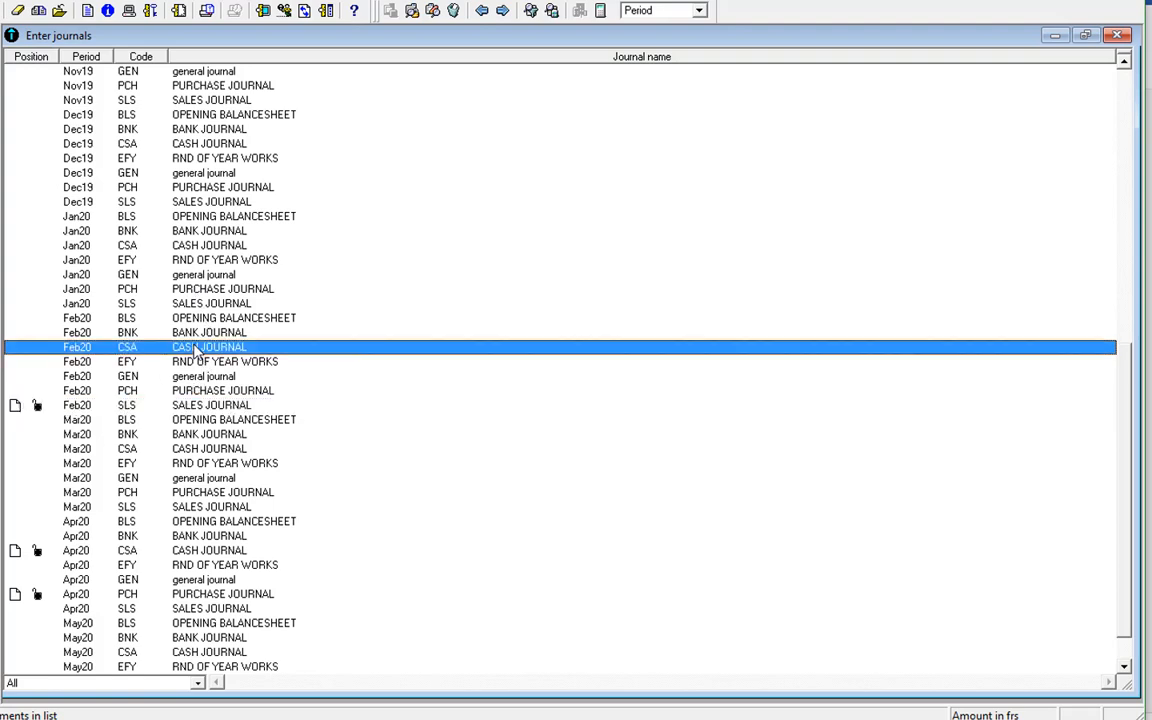
{"action": "left_click", "coordinate": [207, 335]}
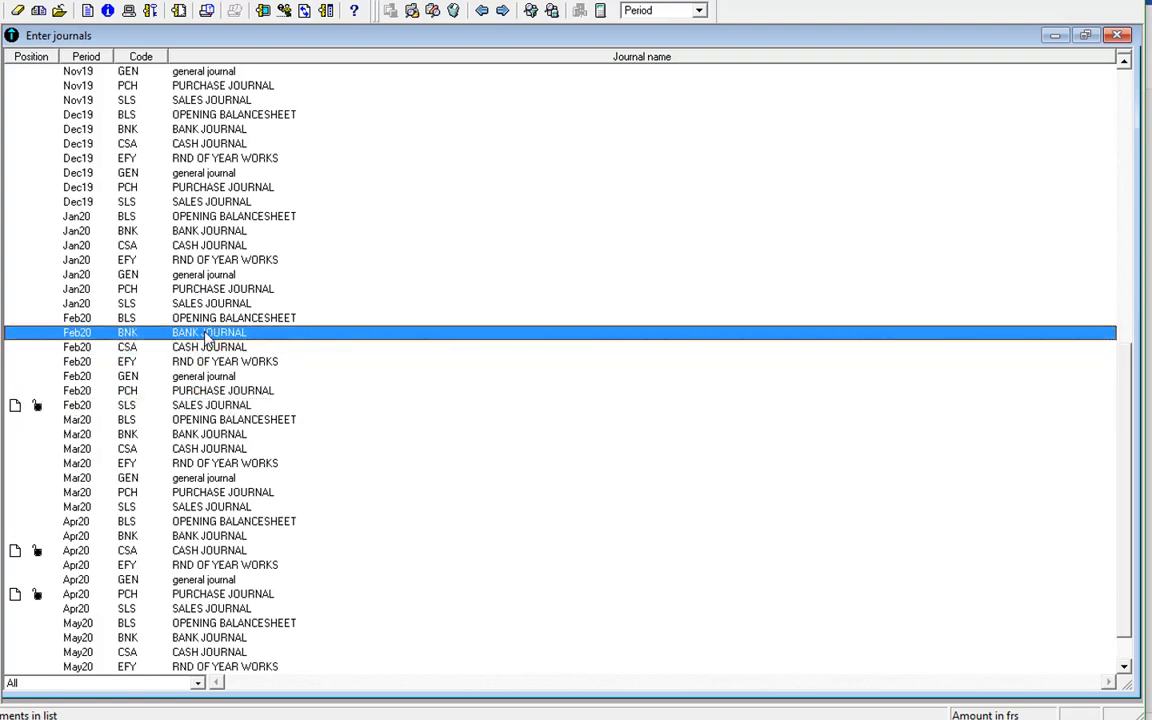
{"action": "double_click", "coordinate": [207, 336]}
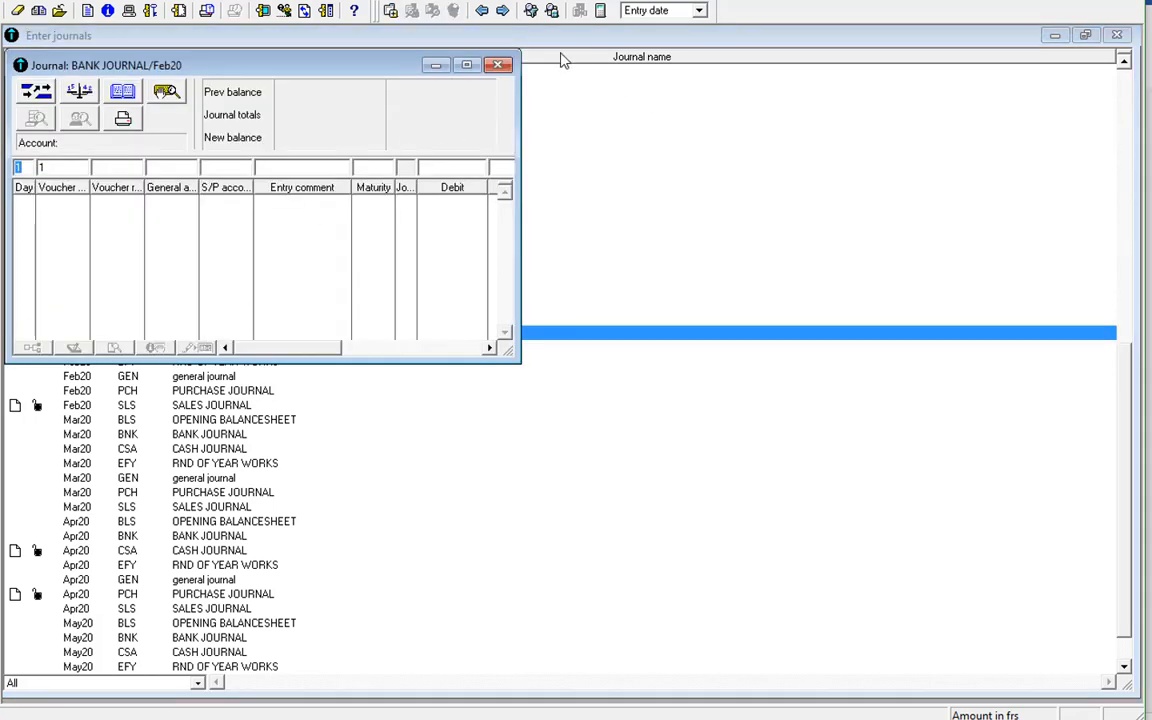
{"action": "left_click", "coordinate": [466, 65]}
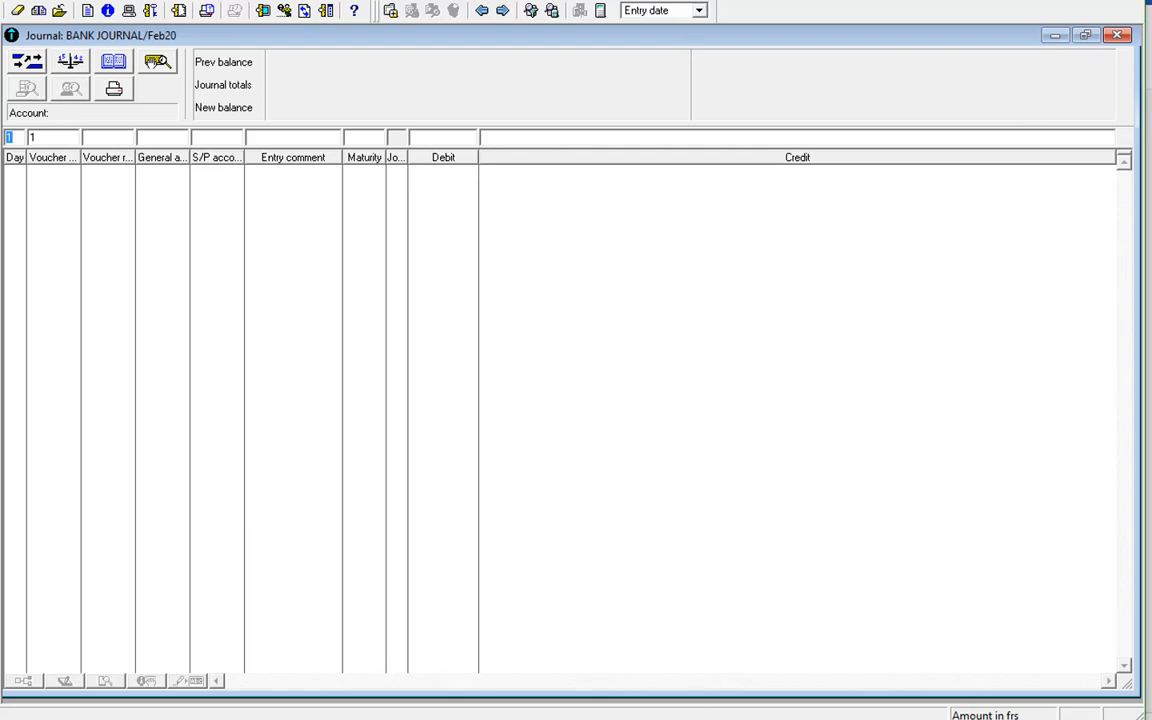
Switch to the Word document on sales transactions and examine the settlement by bank lines of the WITH VAT entry.
{"action": "mouse_move", "coordinate": [578, 712]}
{"action": "left_click", "coordinate": [620, 666]}
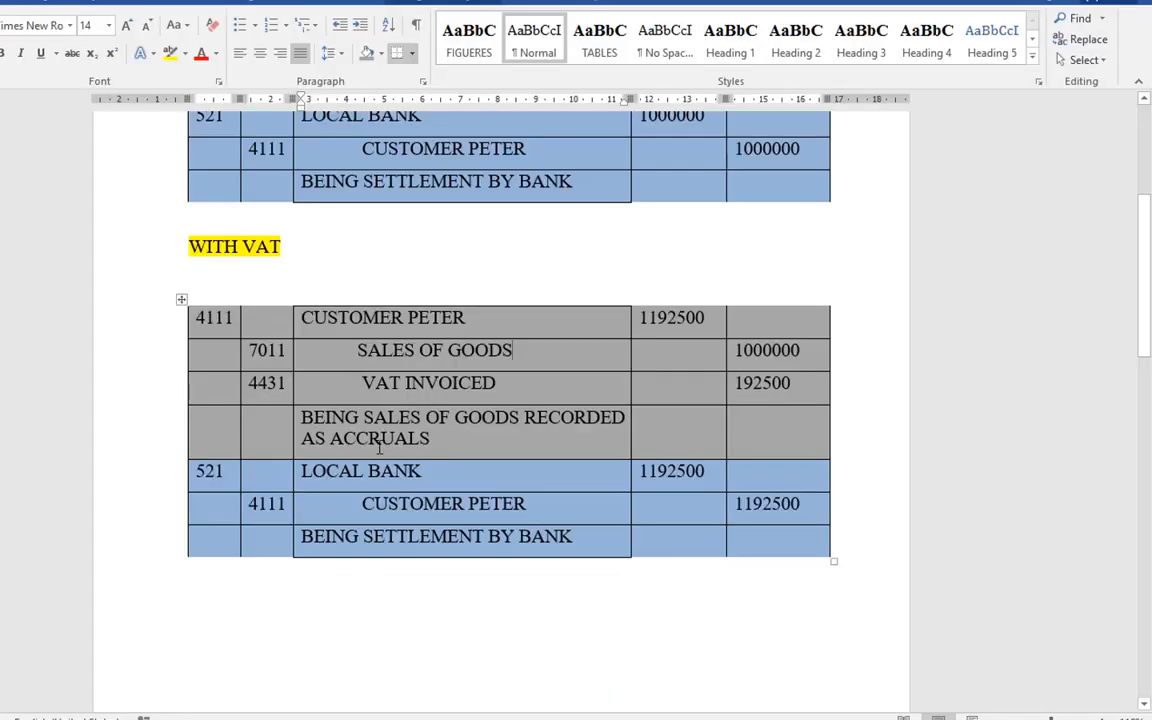
{"action": "scroll", "coordinate": [310, 198], "scroll_direction": "up", "scroll_amount": 3}
{"action": "scroll", "coordinate": [326, 216], "scroll_direction": "down", "scroll_amount": 5}
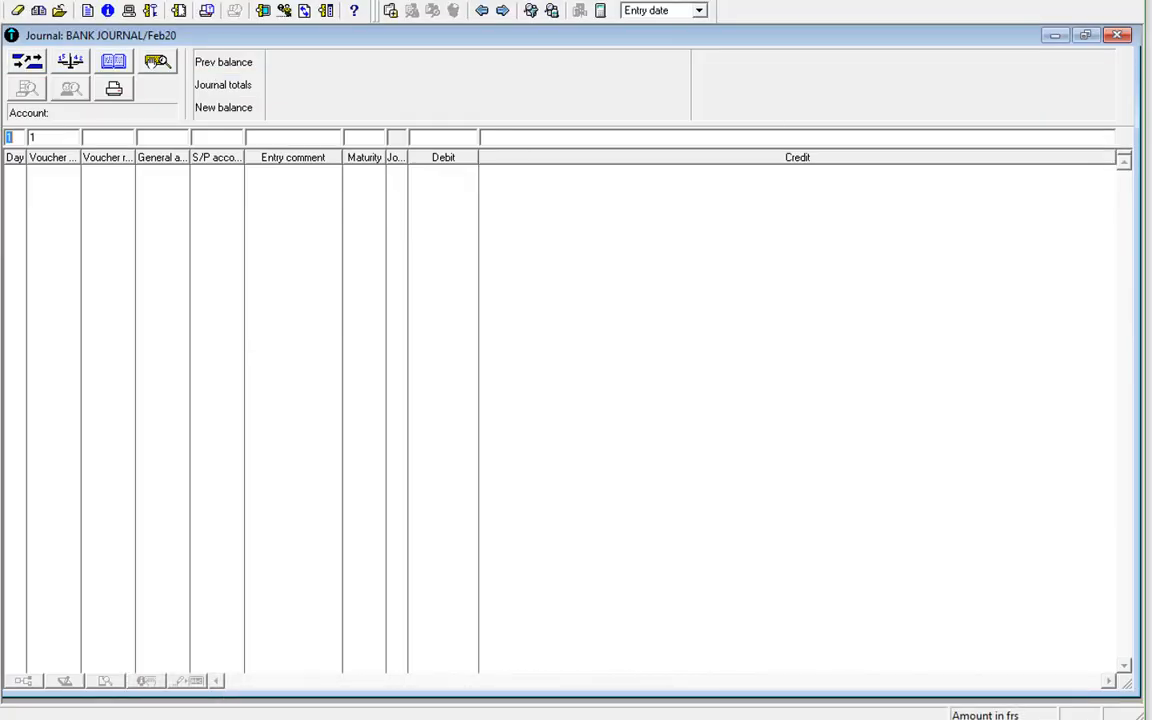
{"action": "key", "text": "Return"}
{"action": "key", "text": "Return"}
{"action": "key", "text": "Return"}
{"action": "type", "text": "4111"}
{"action": "key", "text": "Tab"}
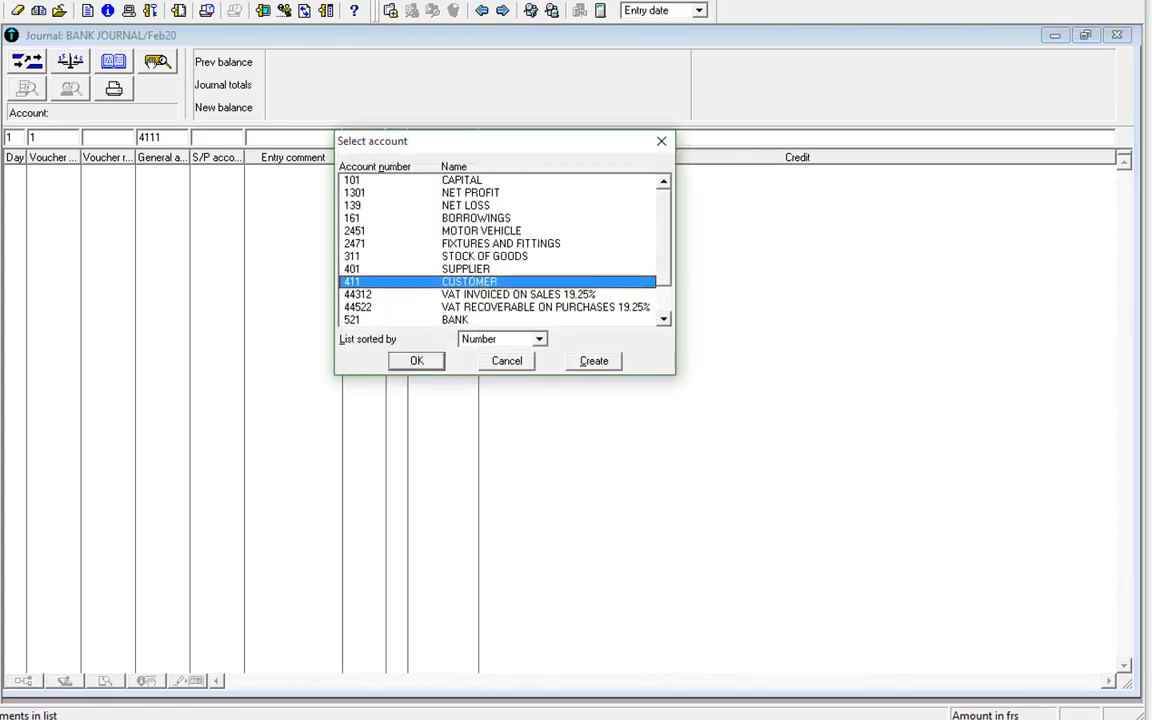
{"action": "left_click", "coordinate": [652, 145]}
{"action": "key", "text": "BackSpace"}
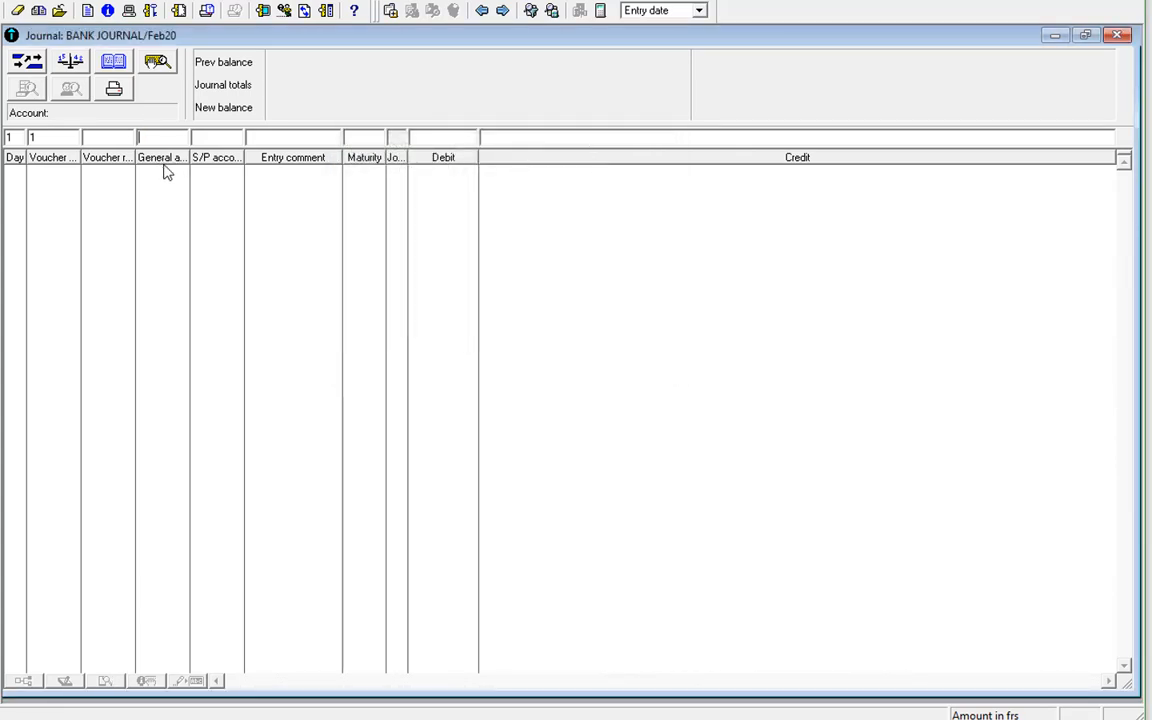
Record a day 1 bank journal line on S/P account 4111 with the customer's account name as comment and a credit of 1192500.
{"action": "left_click", "coordinate": [210, 138]}
{"action": "type", "text": "4111"}
{"action": "key", "text": "Tab"}
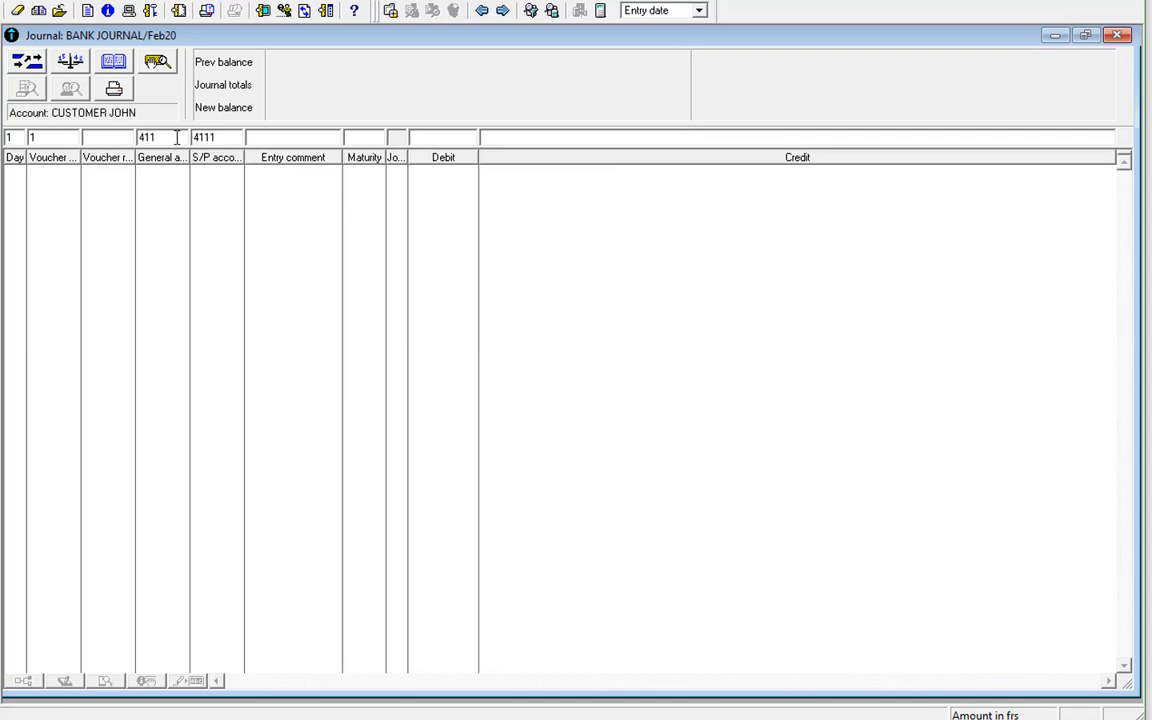
{"action": "left_click", "coordinate": [98, 115]}
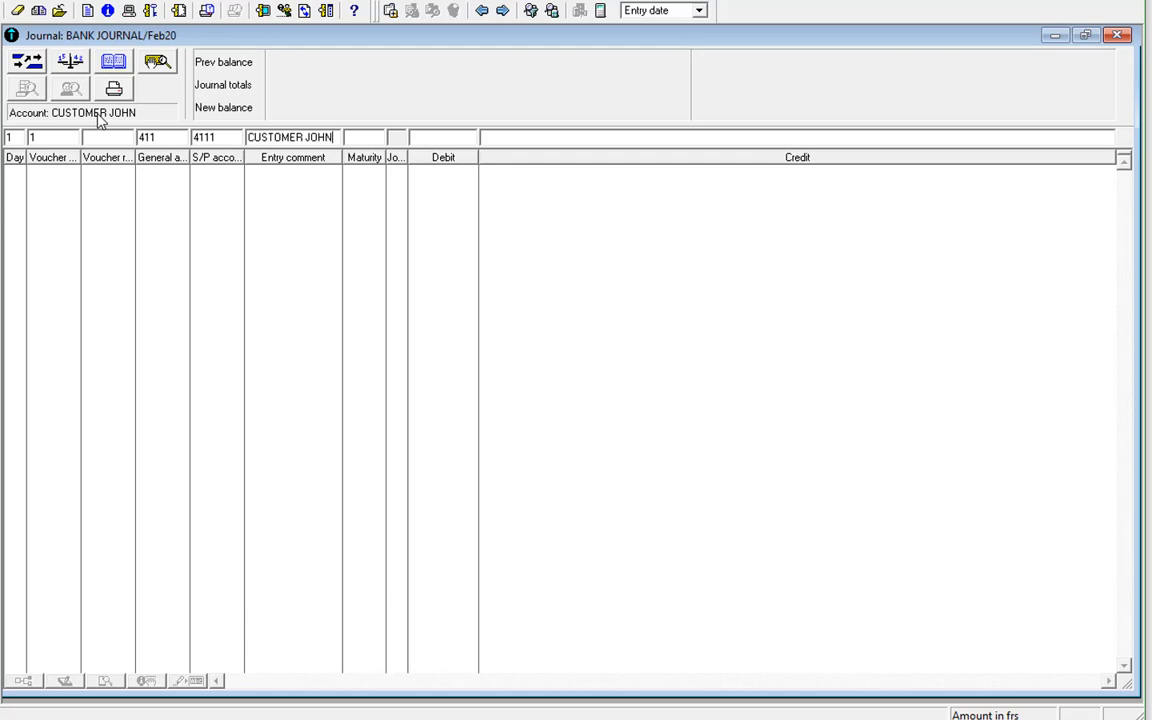
{"action": "key", "text": "Tab"}
{"action": "key", "text": "Tab"}
{"action": "key", "text": "Tab"}
{"action": "type", "text": "1192500"}
{"action": "key", "text": "Return"}
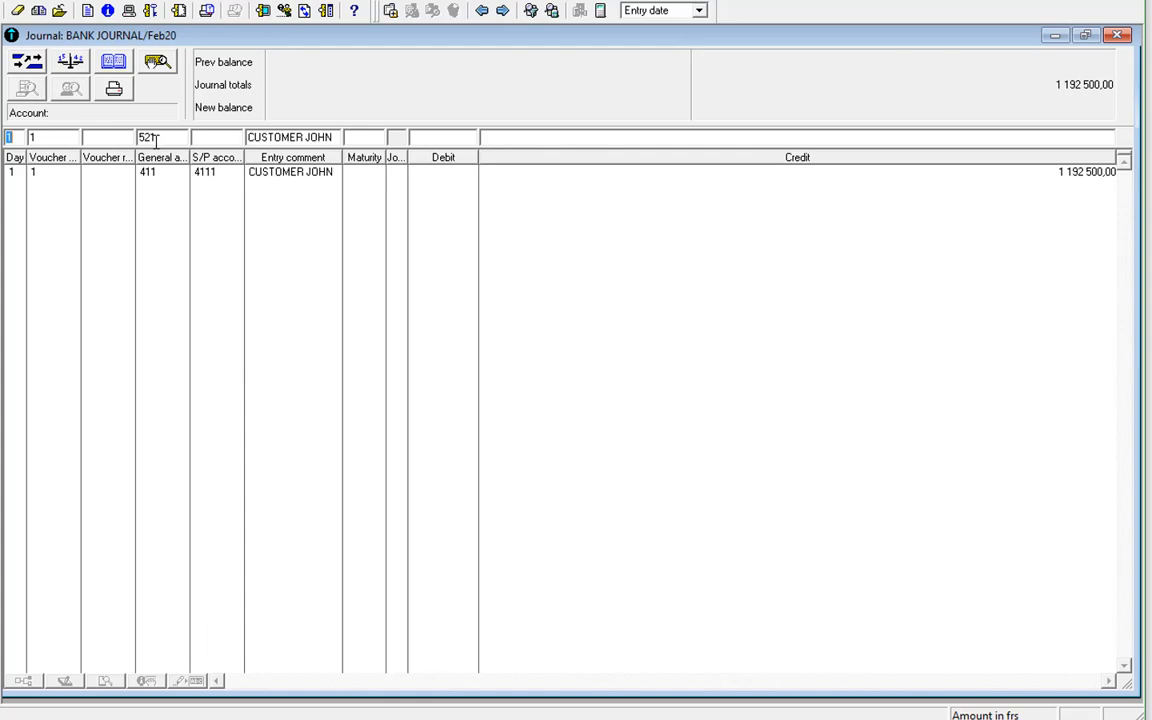
Record the balancing line on account 521 with comment BANK and a debit of 1192500, and close the bank journal.
{"action": "key", "text": "Tab"}
{"action": "key", "text": "Tab"}
{"action": "key", "text": "Tab"}
{"action": "key", "text": "Tab"}
{"action": "type", "text": "BANK"}
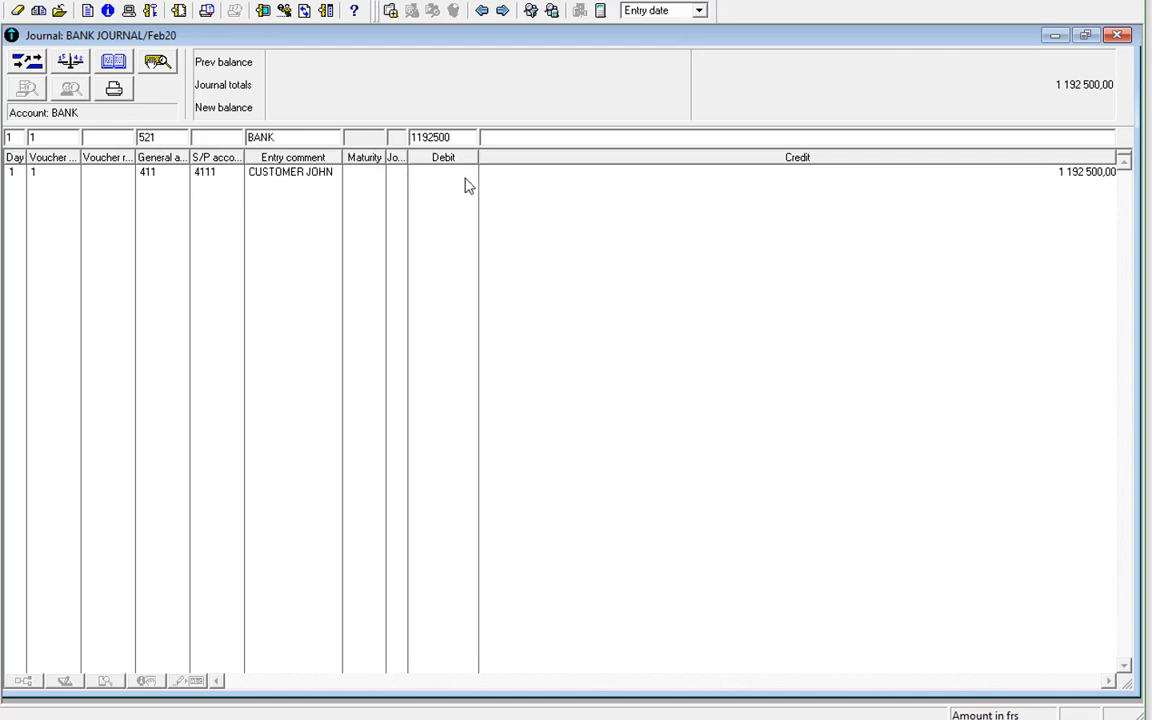
{"action": "key", "text": "Return"}
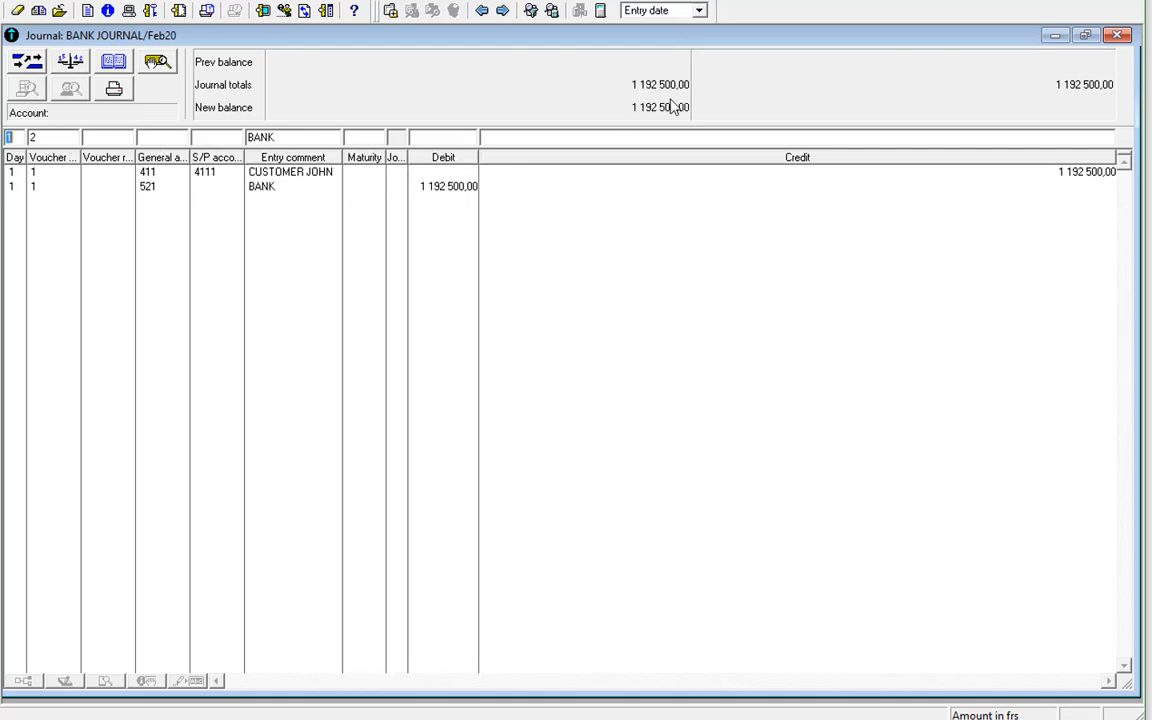
{"action": "left_click", "coordinate": [1117, 35]}
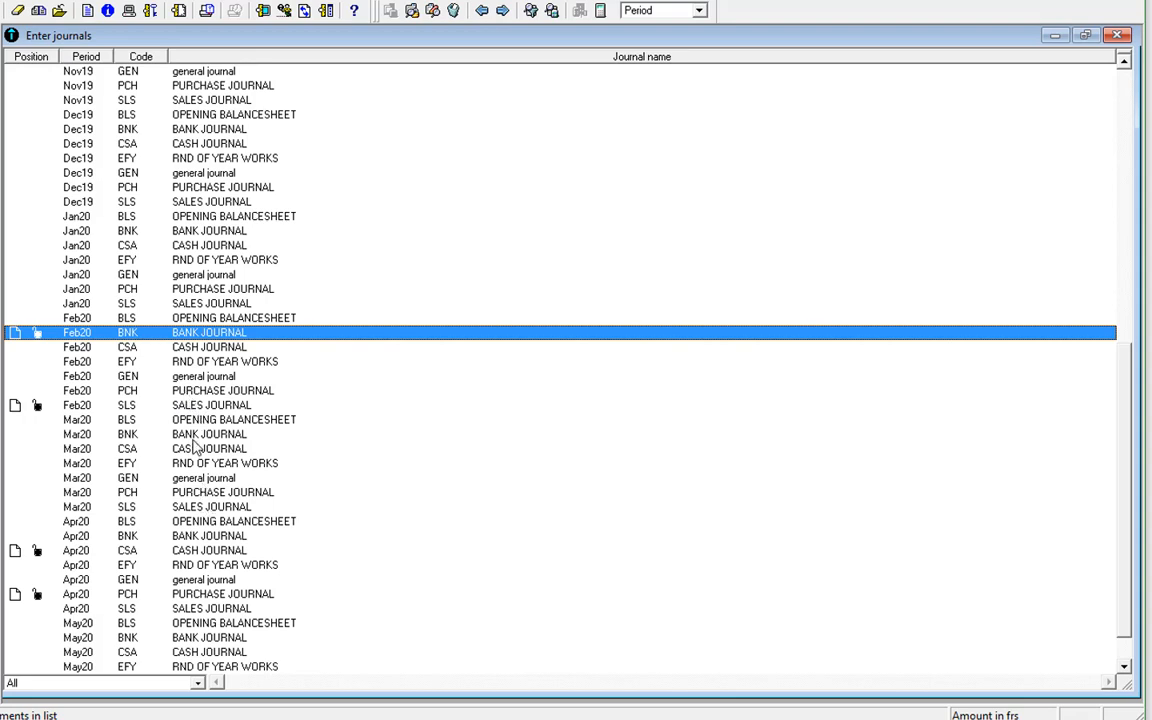
Open the Jun19 opening balance sheet journal in a maximized window, examine its entry columns, and close it.
{"action": "left_click", "coordinate": [207, 391]}
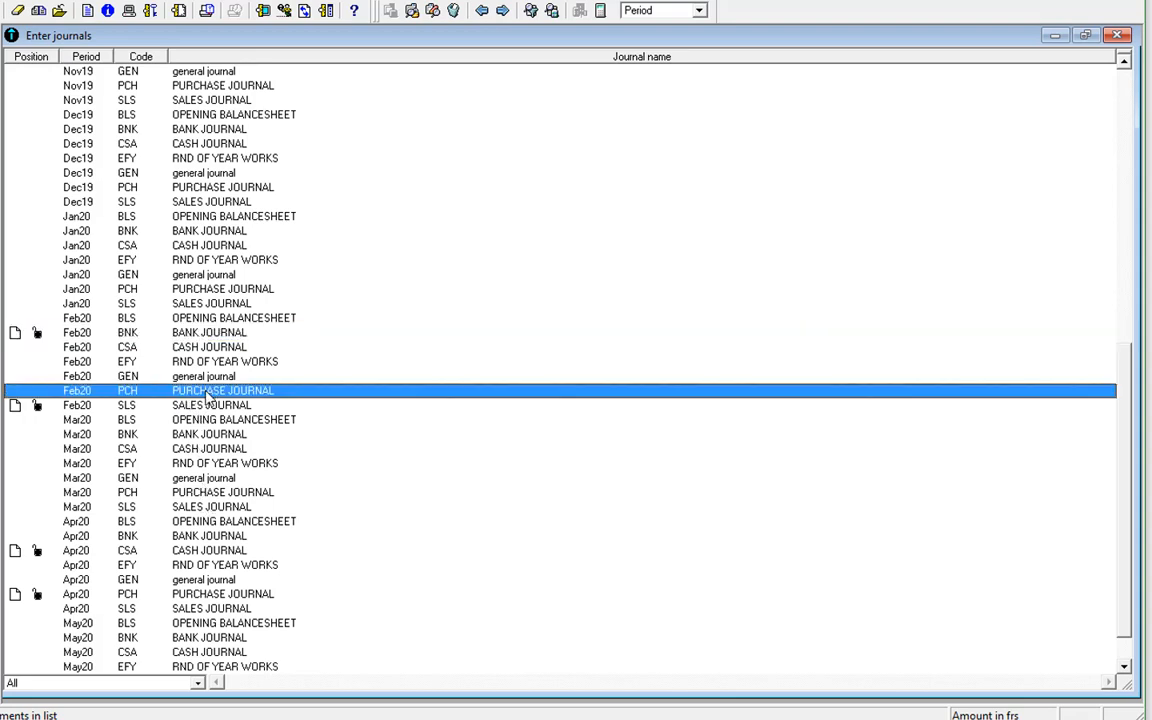
{"action": "left_click", "coordinate": [215, 492]}
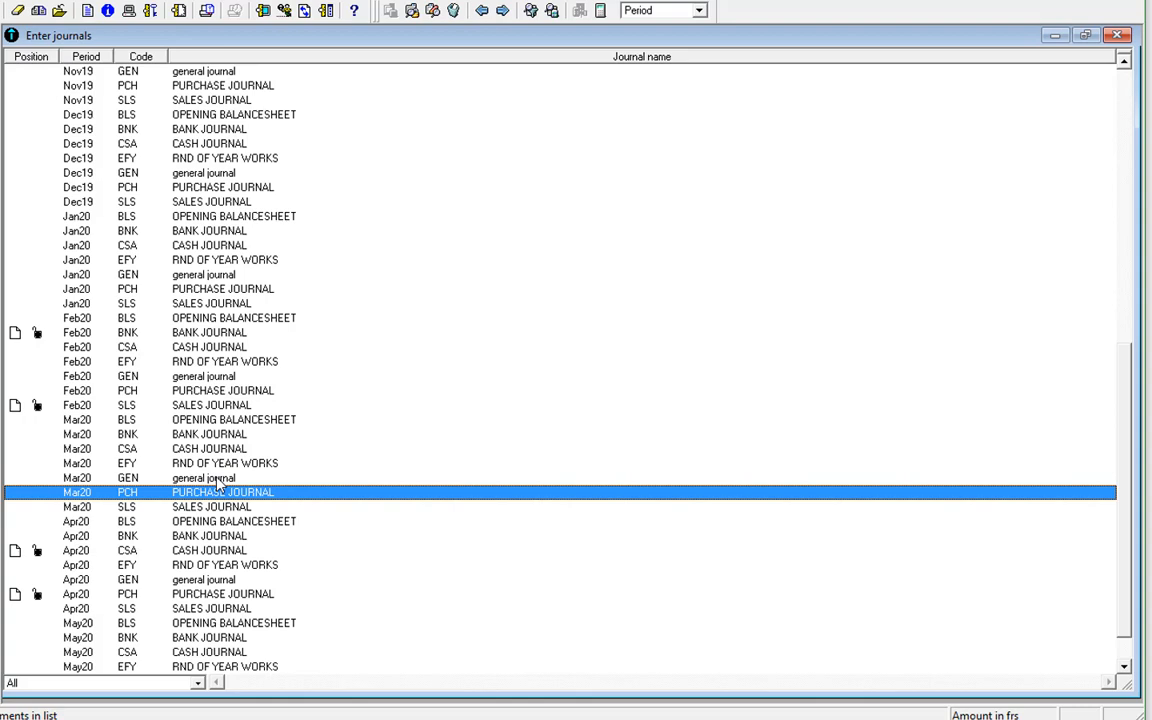
{"action": "scroll", "coordinate": [240, 420], "scroll_direction": "up", "scroll_amount": 8}
{"action": "scroll", "coordinate": [278, 321], "scroll_direction": "up", "scroll_amount": 3}
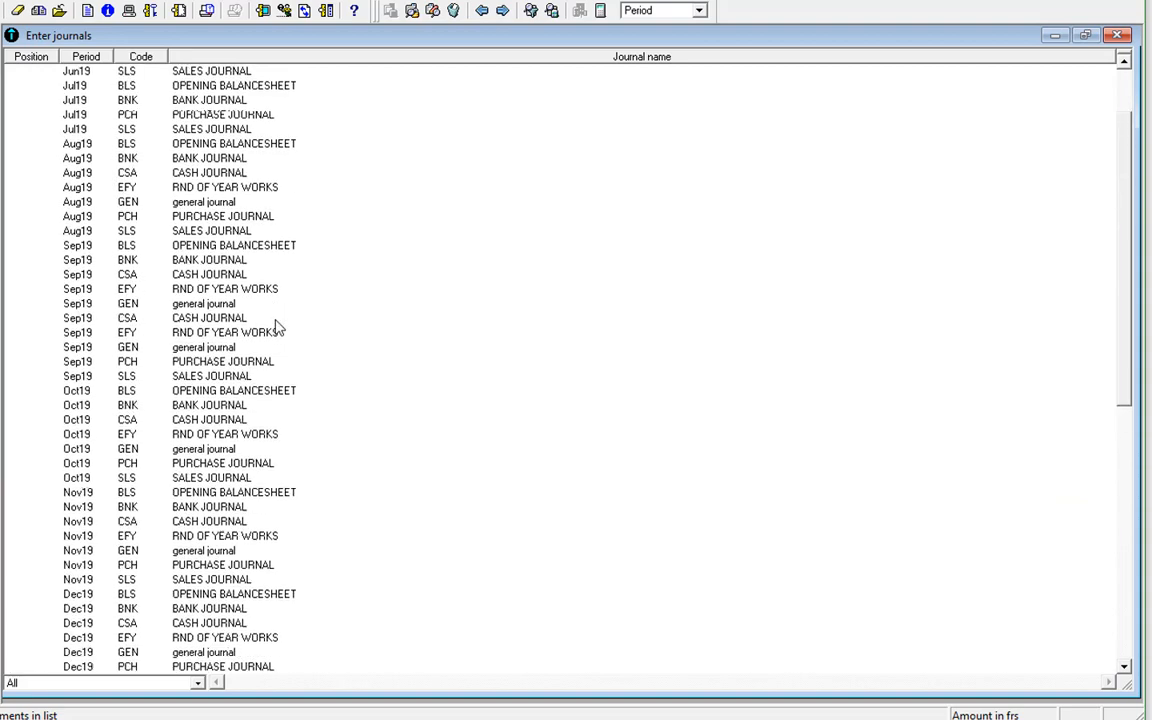
{"action": "scroll", "coordinate": [278, 328], "scroll_direction": "up", "scroll_amount": 2}
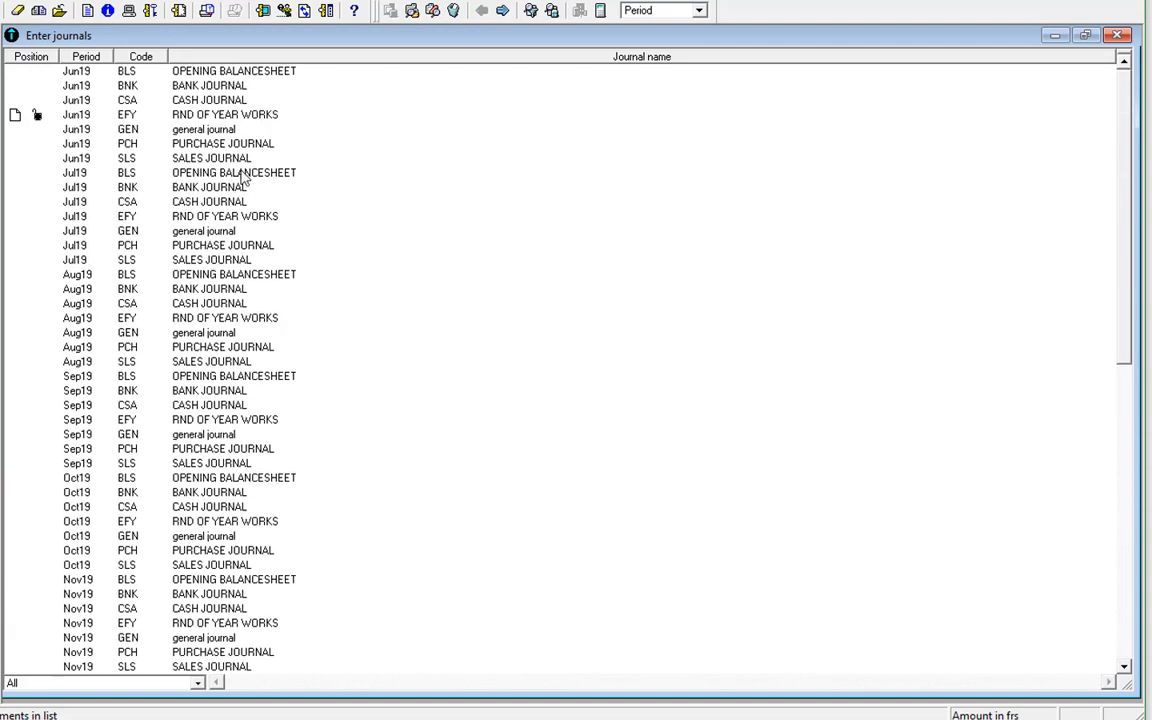
{"action": "scroll", "coordinate": [224, 172], "scroll_direction": "down", "scroll_amount": 4}
{"action": "scroll", "coordinate": [220, 190], "scroll_direction": "up", "scroll_amount": 4}
{"action": "double_click", "coordinate": [213, 74]}
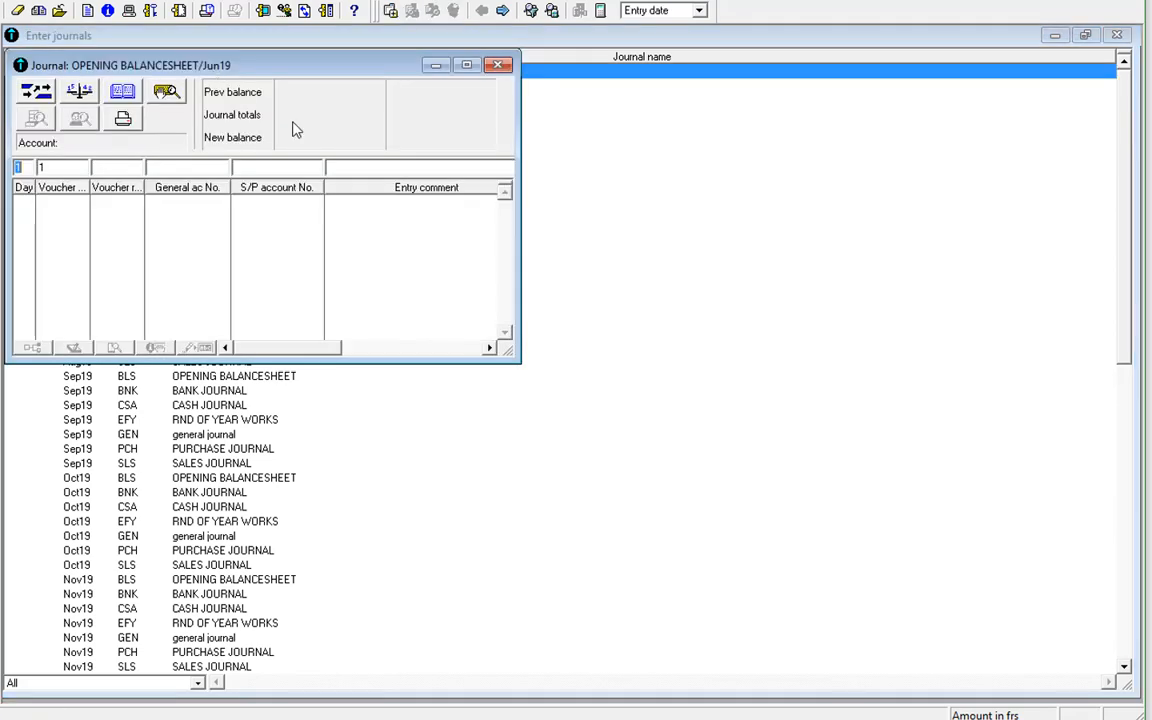
{"action": "left_click", "coordinate": [466, 64]}
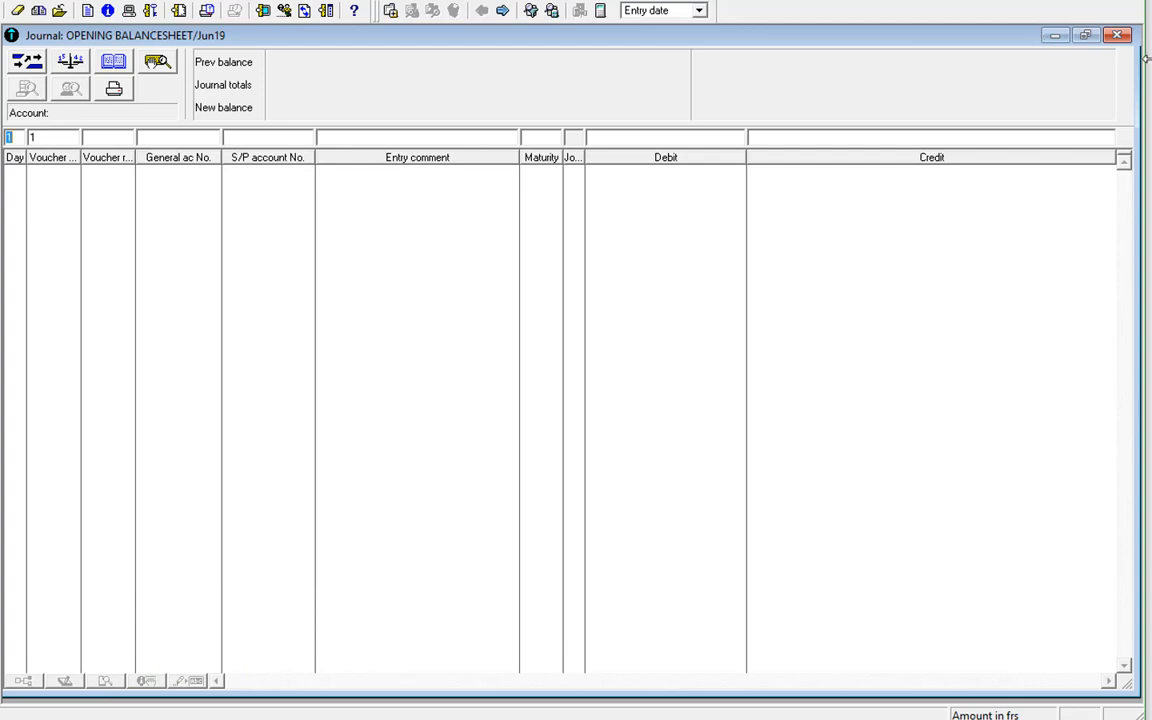
{"action": "left_click", "coordinate": [1114, 36]}
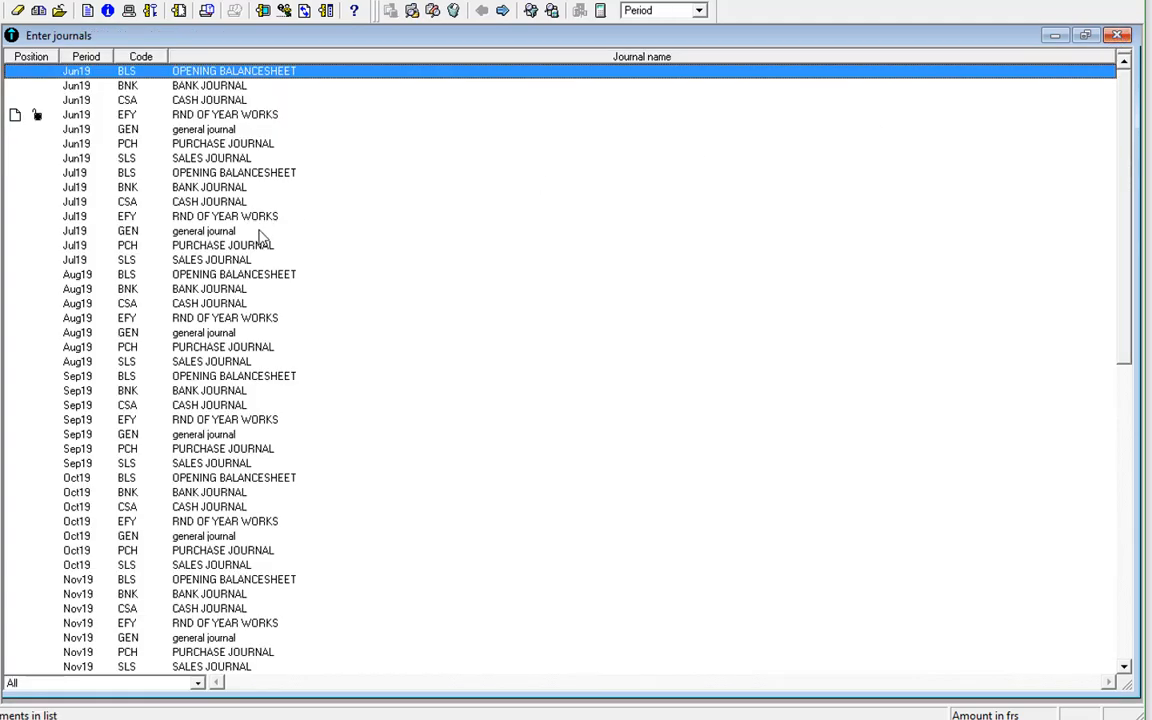